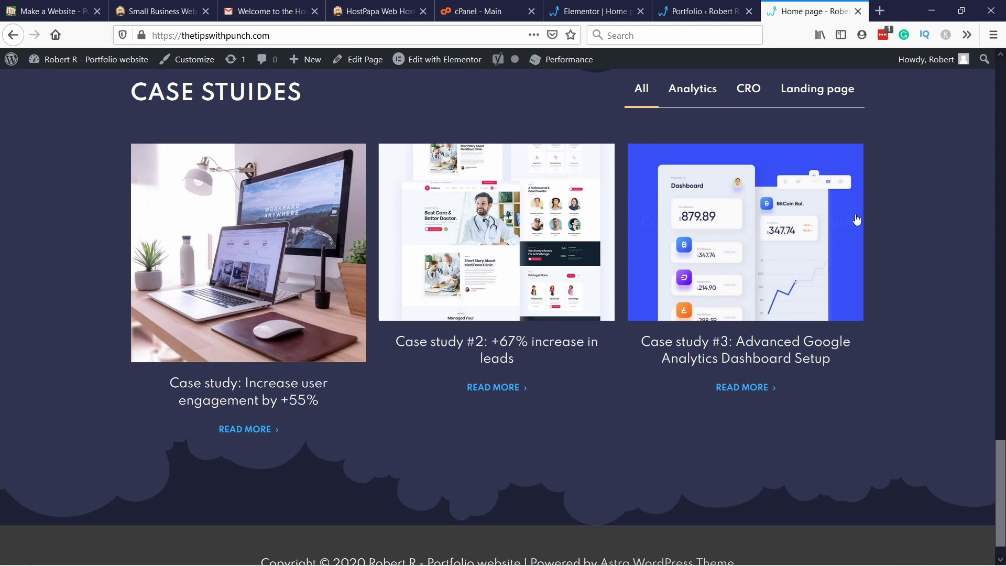
Step: Filter the front-end Case Studies grid by Analytics, CRO and Landing page, then All
left_click(693, 90)
left_click(749, 90)
left_click(815, 93)
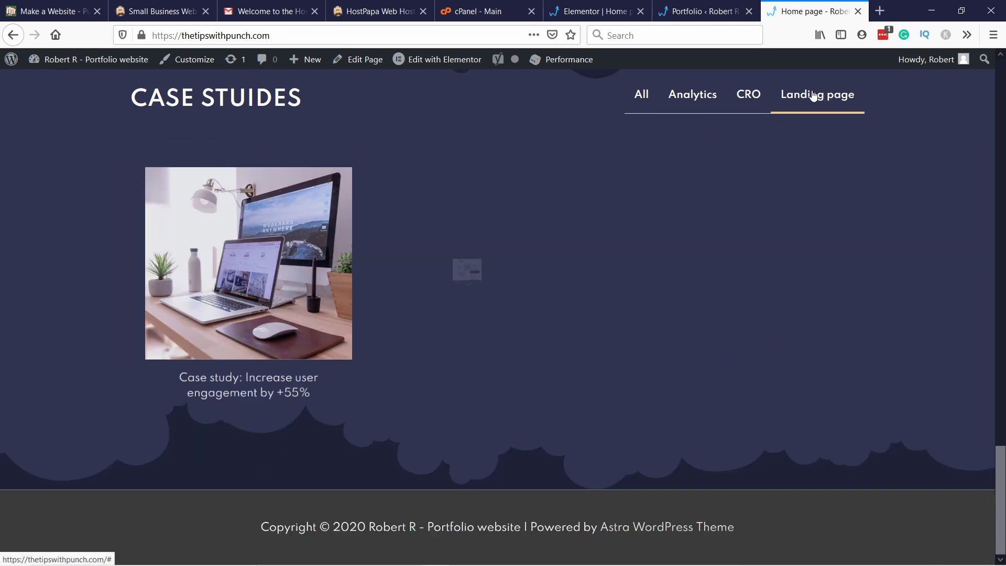
left_click(641, 95)
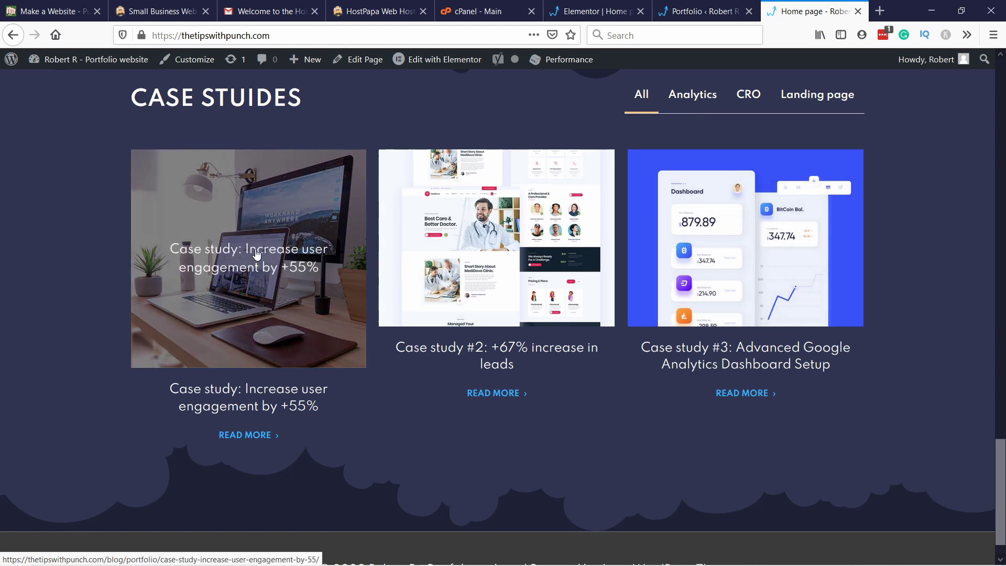
Step: Open the first case study's page and scroll through it
left_click(256, 254)
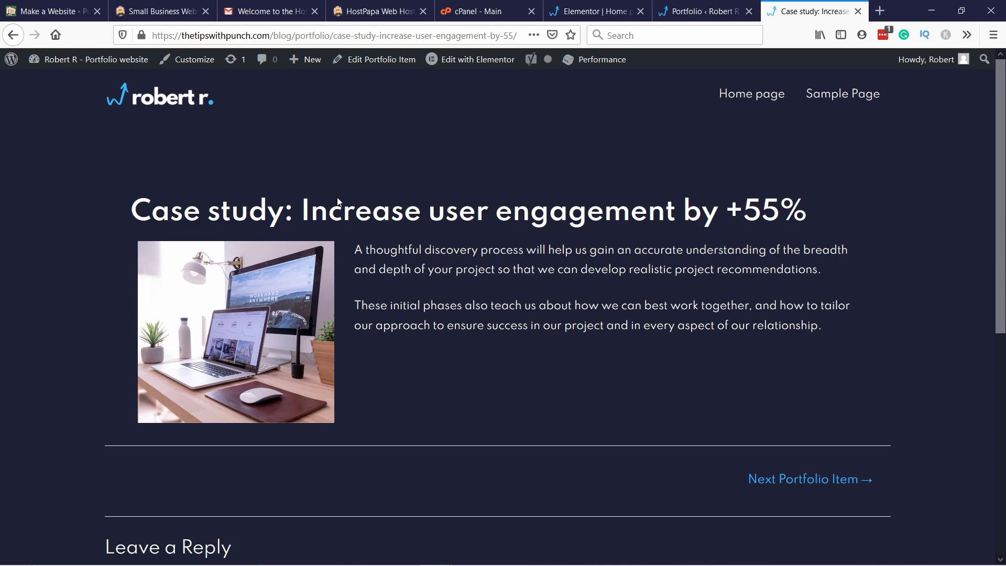
scroll(523, 157, "down", 3)
scroll(523, 158, "up", 4)
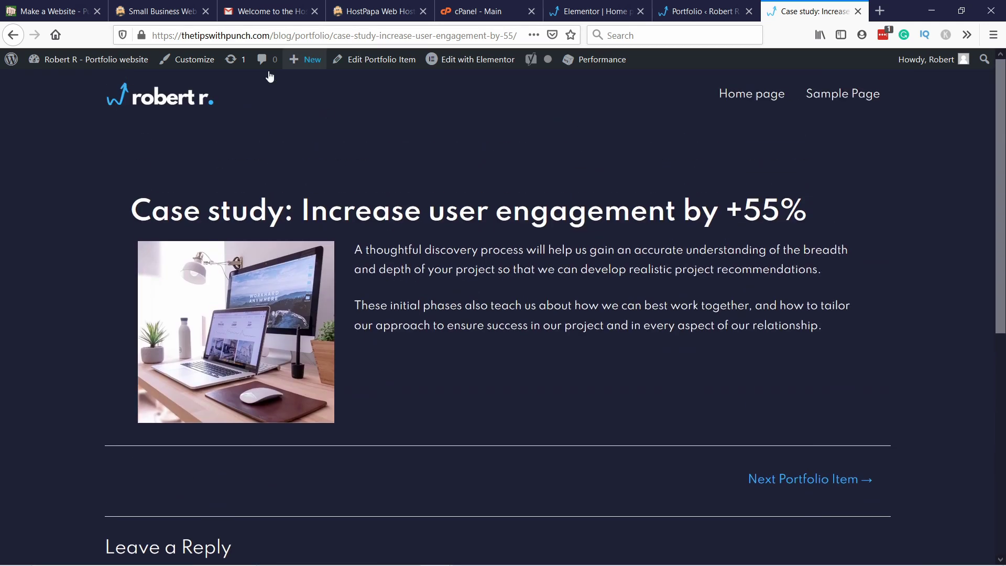
scroll(409, 179, "down", 3)
scroll(419, 220, "up", 3)
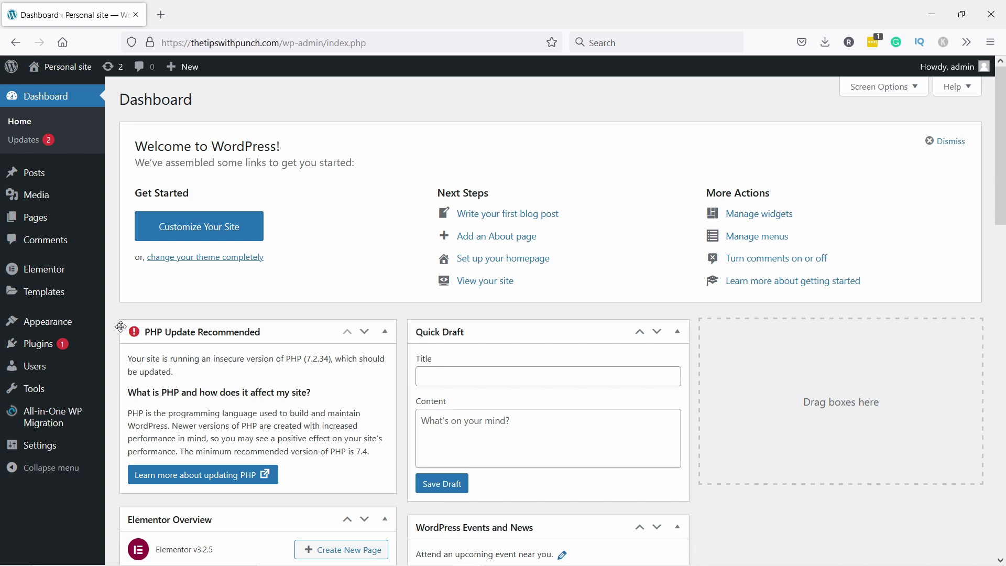
Step: Search plugins for 'livemesh', then install and activate Livemesh Addons for Elementor
mouse_move(77, 352)
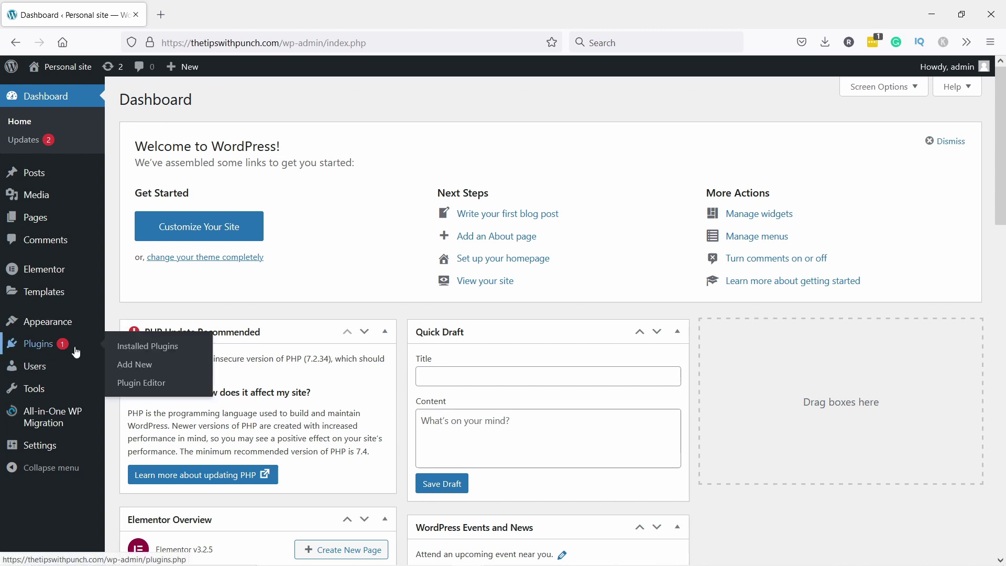
left_click(135, 365)
left_click(849, 136)
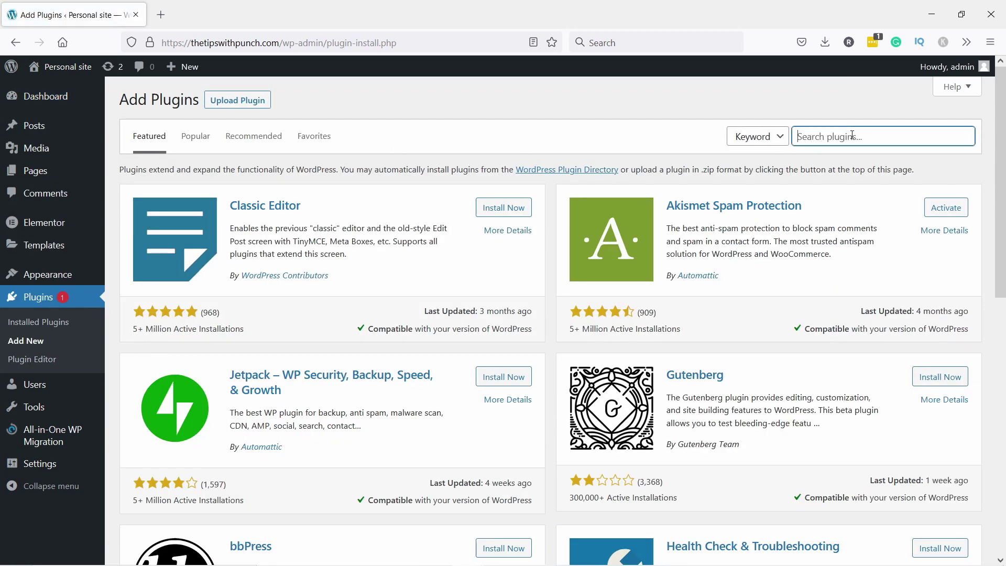
type("livemesh")
key("Return")
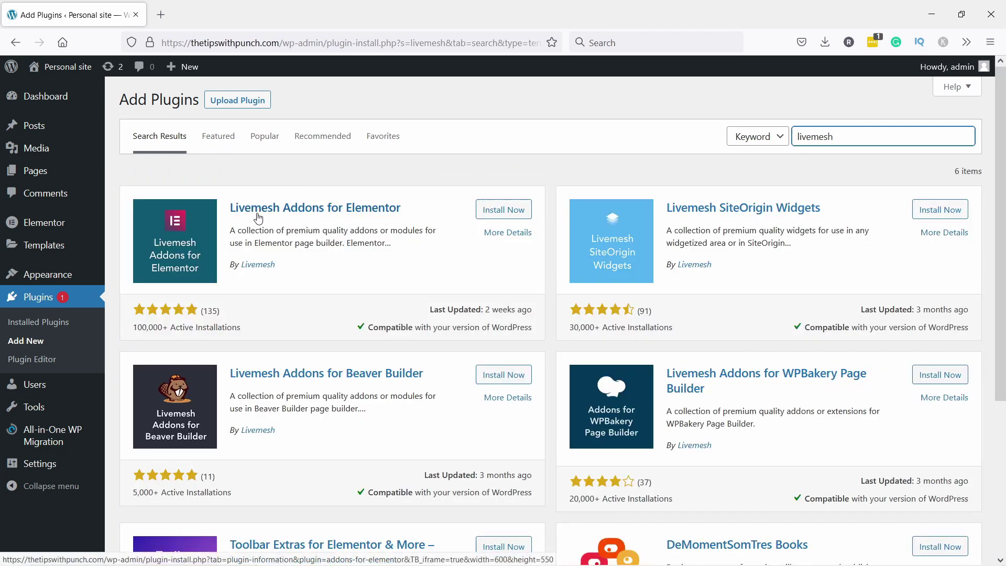
left_click(498, 211)
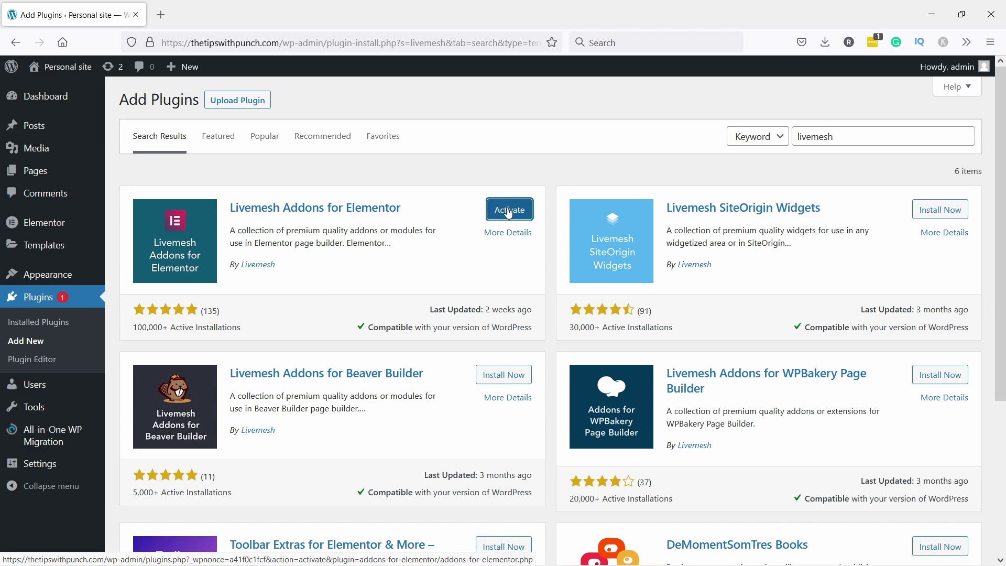
left_click(508, 210)
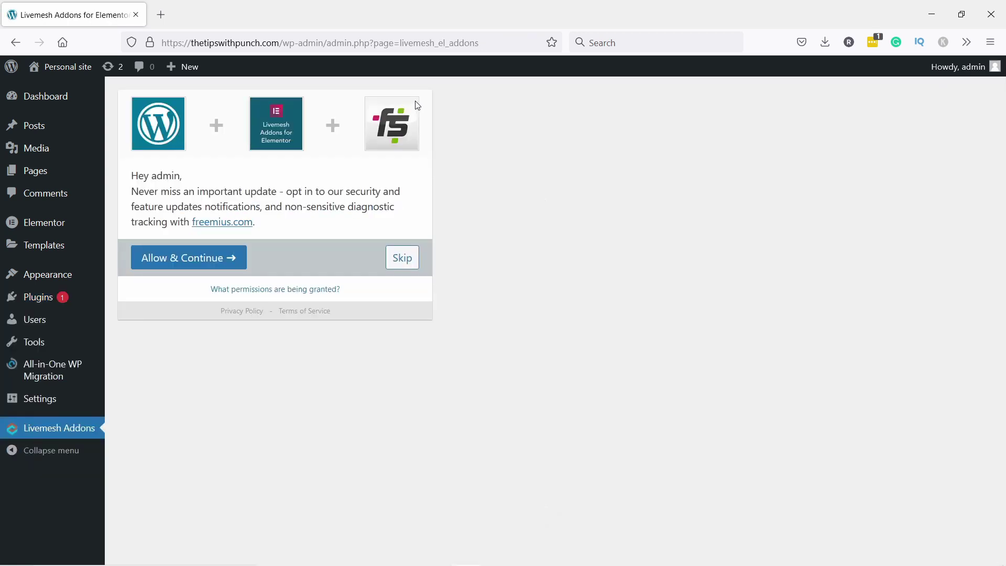
Step: Skip the Livemesh opt-in, turn on Deactivate Carousel under Elements, and save the settings
left_click(408, 261)
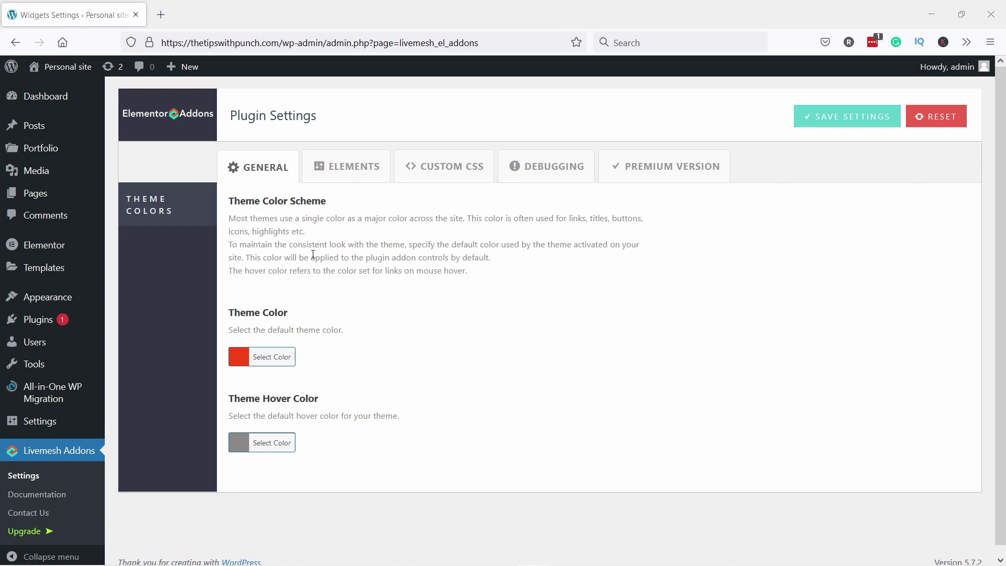
left_click(340, 171)
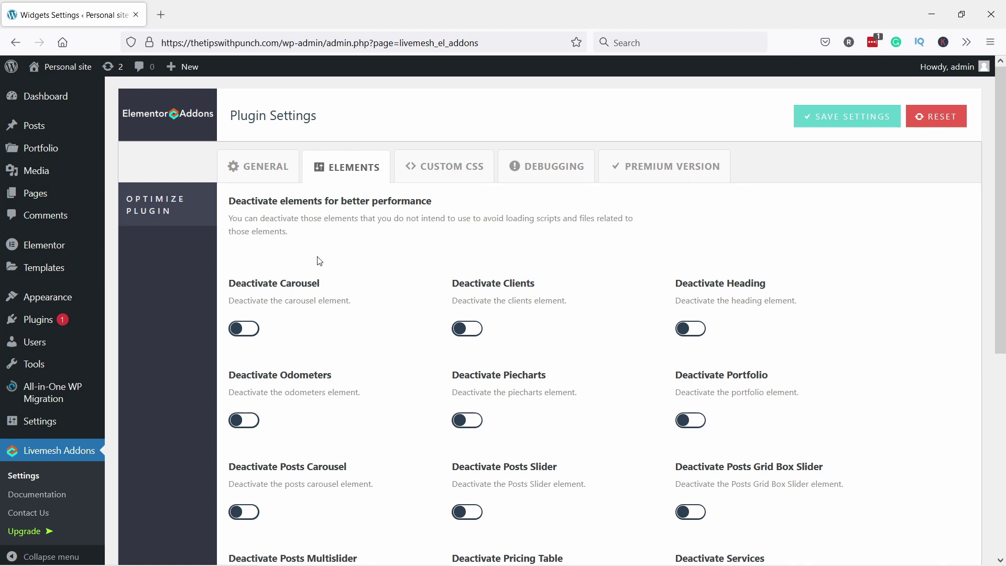
left_click(245, 329)
left_click(834, 131)
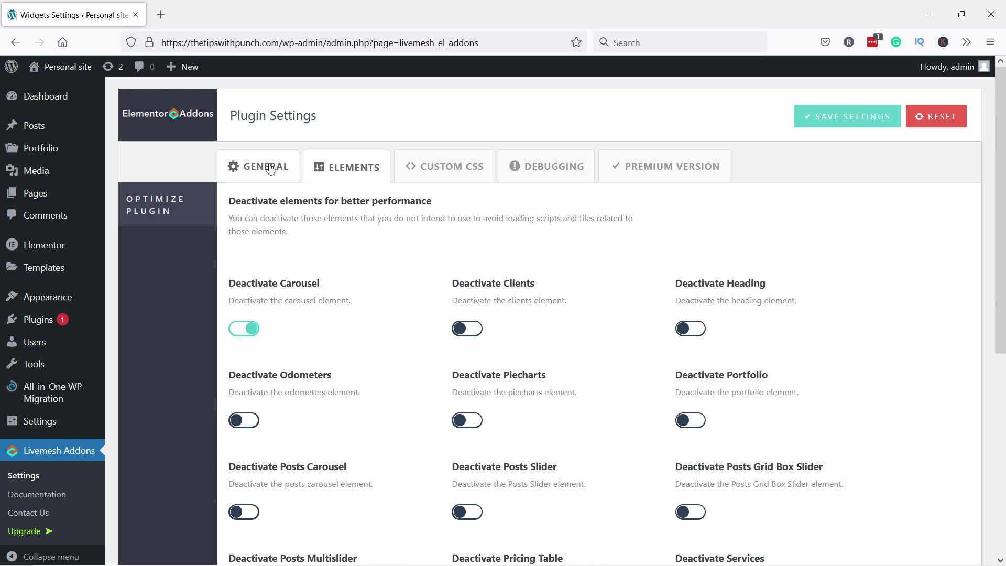
left_click(249, 173)
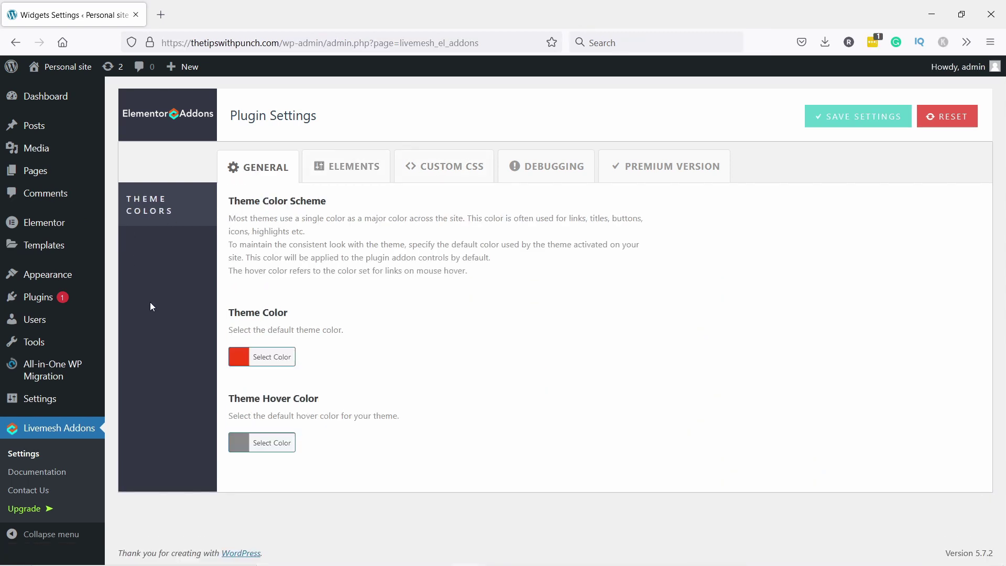
Step: Search plugins for 'portfolio post type', then install and activate Portfolio Post Type
mouse_move(21, 297)
left_click(131, 318)
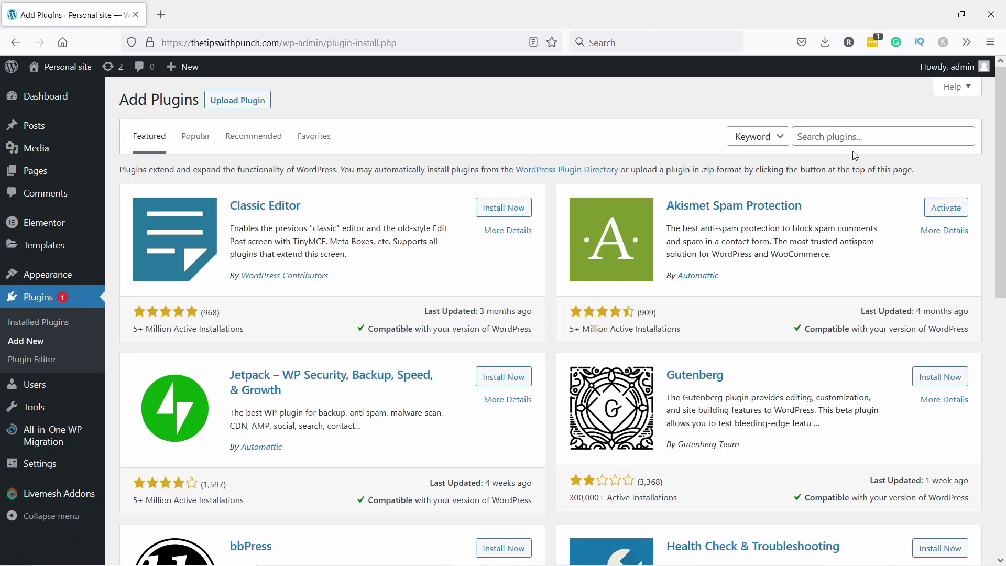
left_click(836, 135)
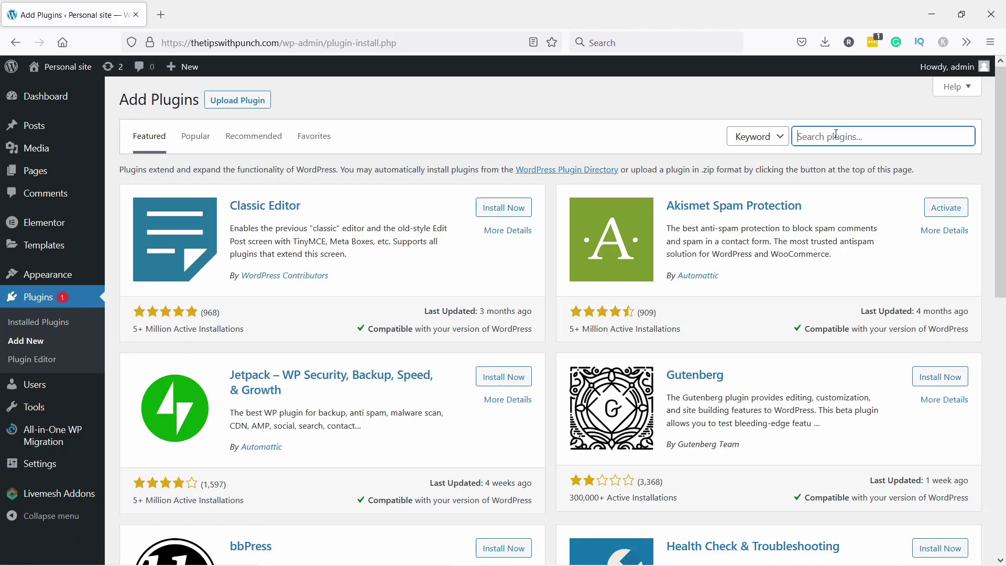
type("portfolio pos")
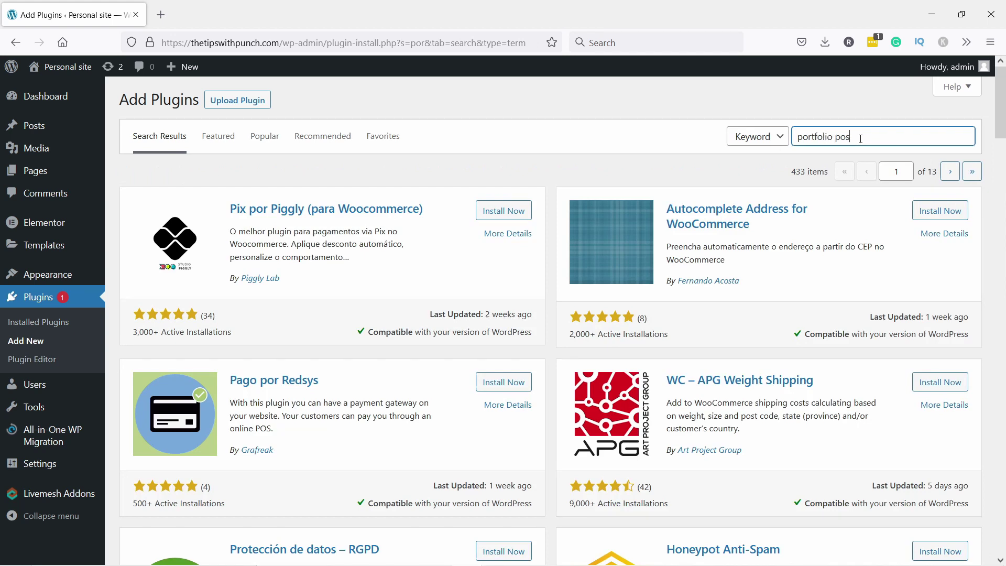
type("t type")
left_click(854, 105)
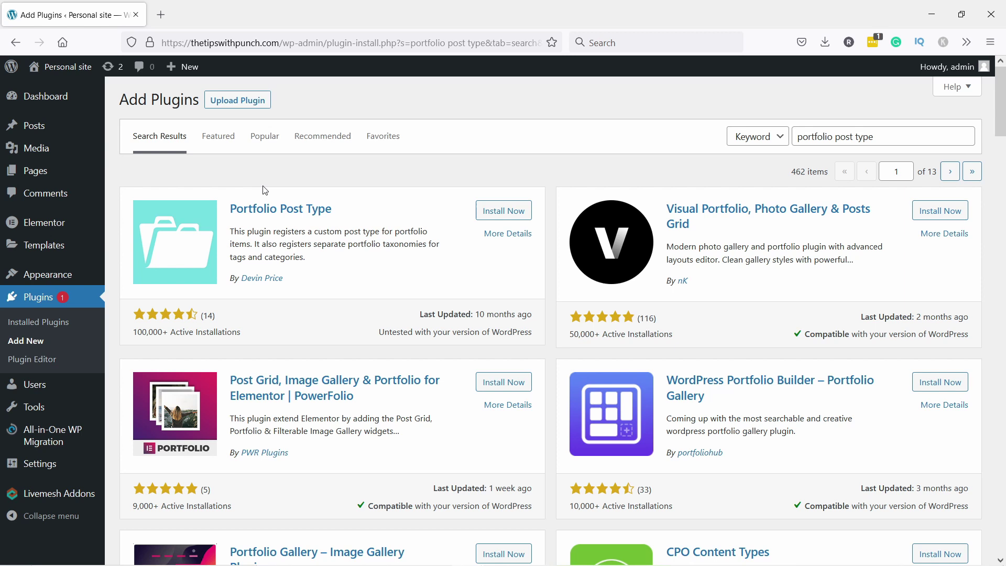
left_click(496, 213)
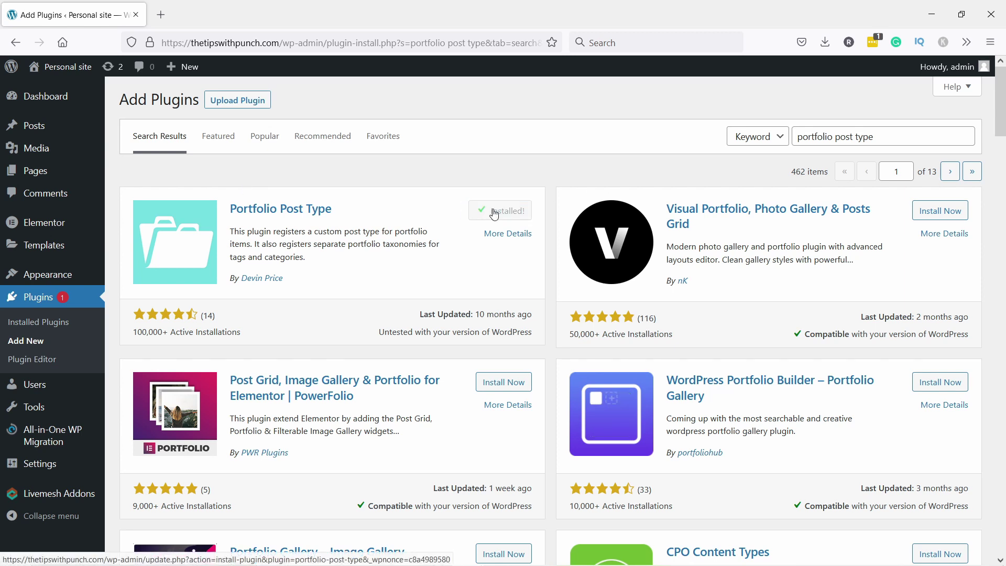
left_click(513, 212)
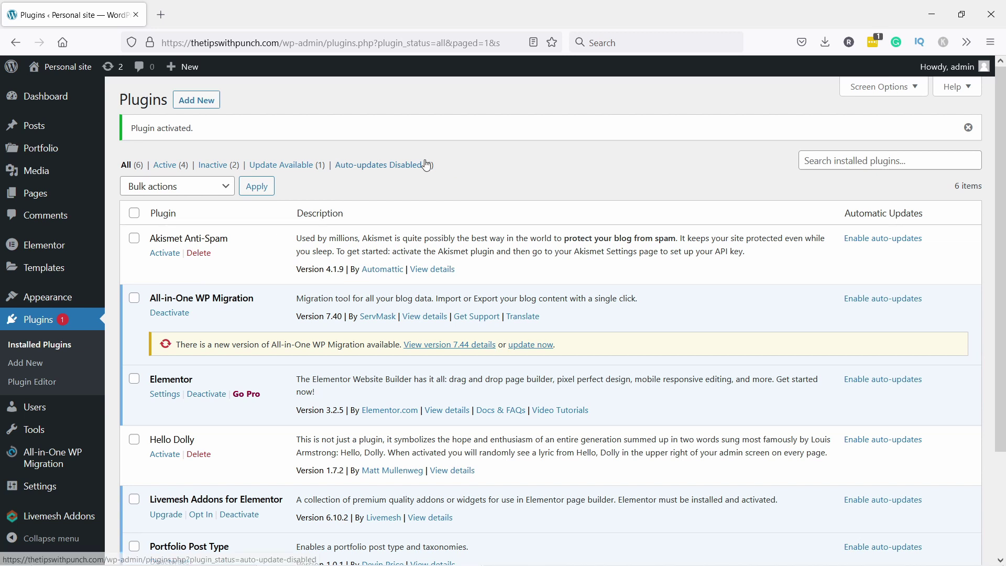
left_click(35, 194)
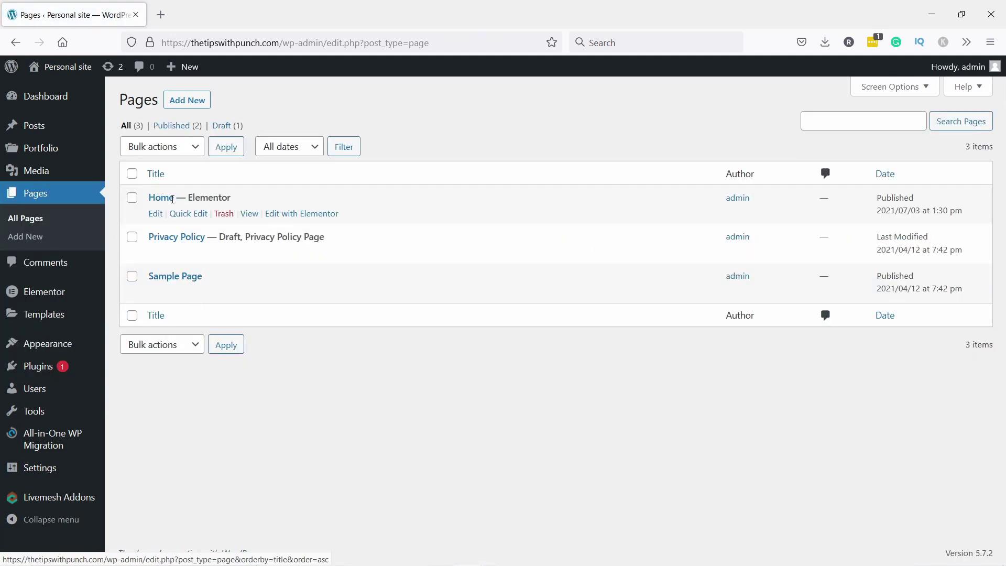
Step: Choose 'Edit with Elementor' under the Home page in the Pages list
left_click(296, 215)
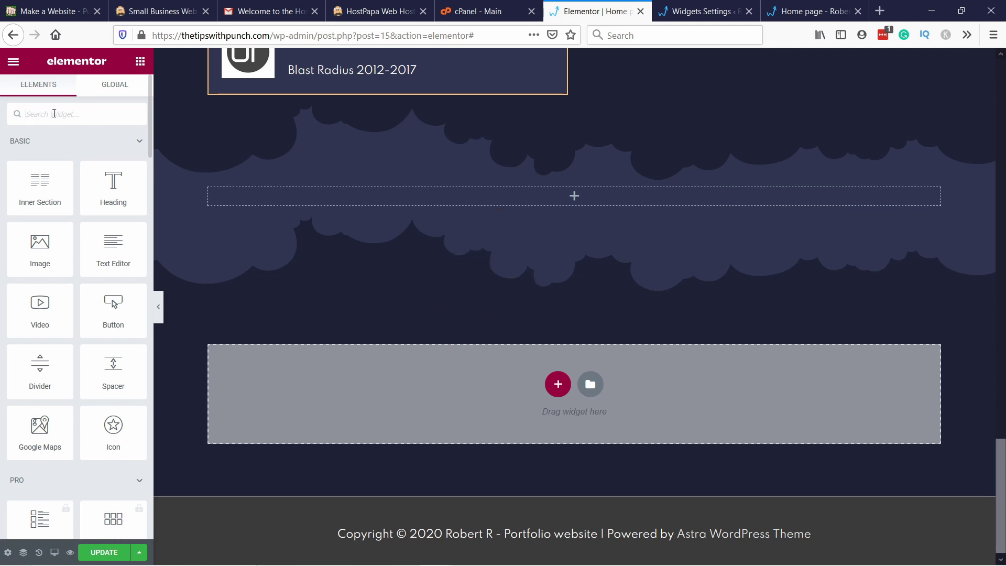
Step: Drag a Posts Grid widget into the empty bottom section, keeping Custom Query as its source
type("Posts g")
type("r")
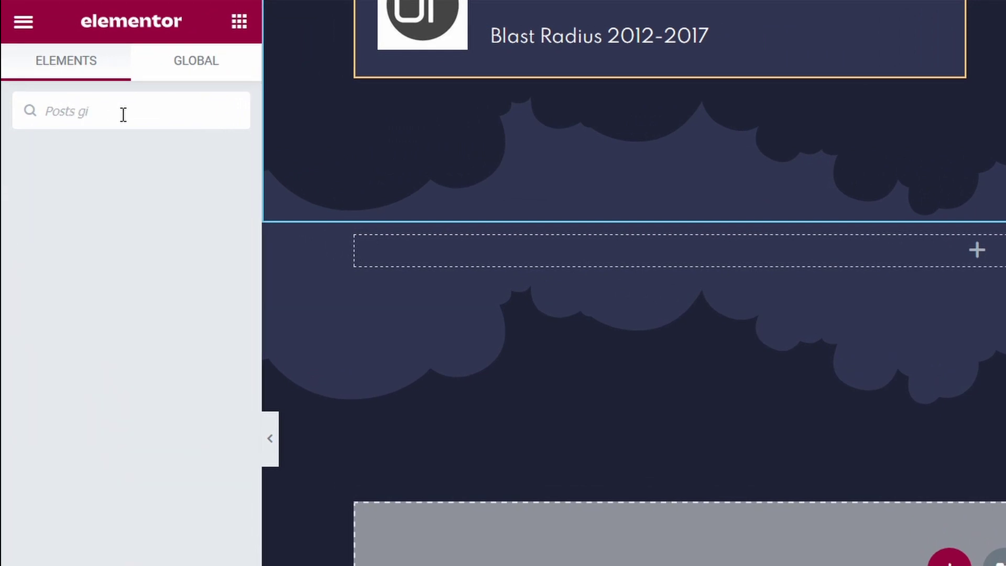
left_click_drag(79, 159, 918, 231)
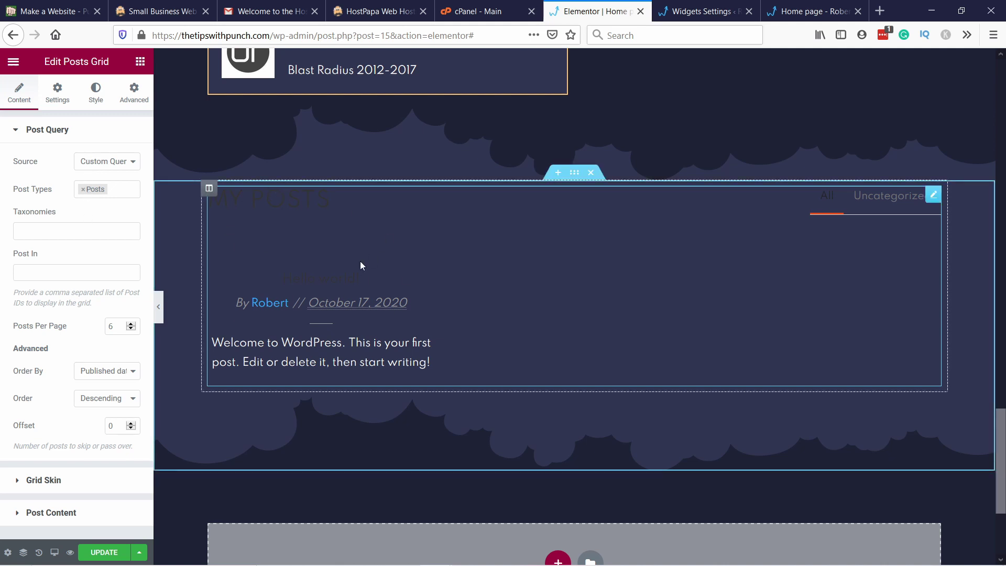
left_click(111, 162)
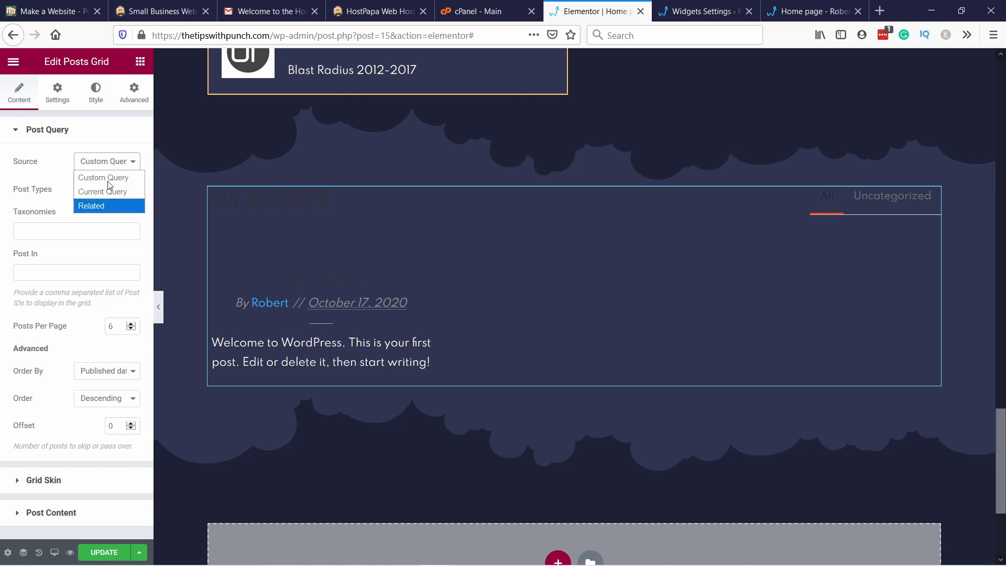
left_click(47, 130)
left_click(45, 131)
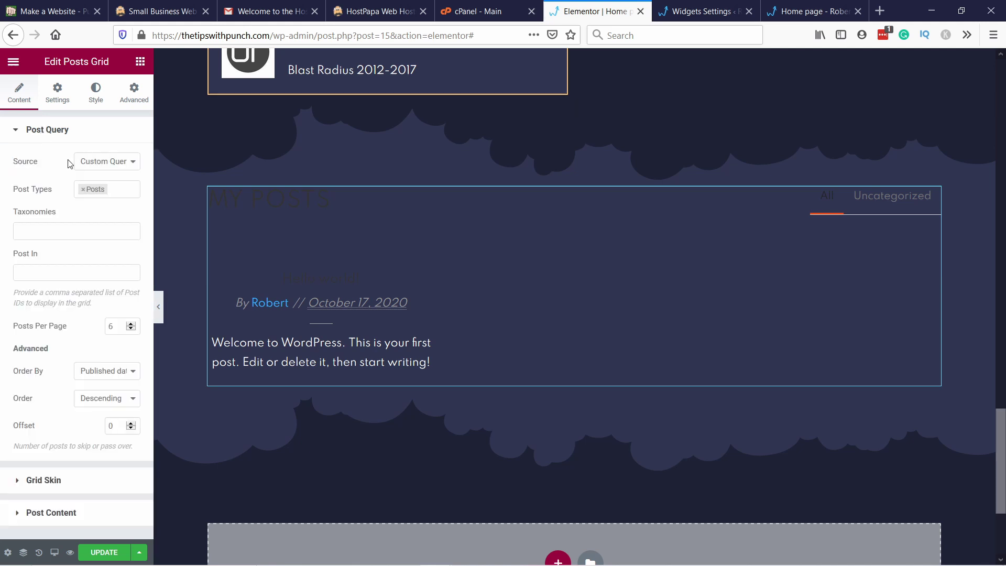
Step: Open All Portfolio Items from the Portfolio admin menu, showing an empty list
left_click(685, 9)
mouse_move(84, 349)
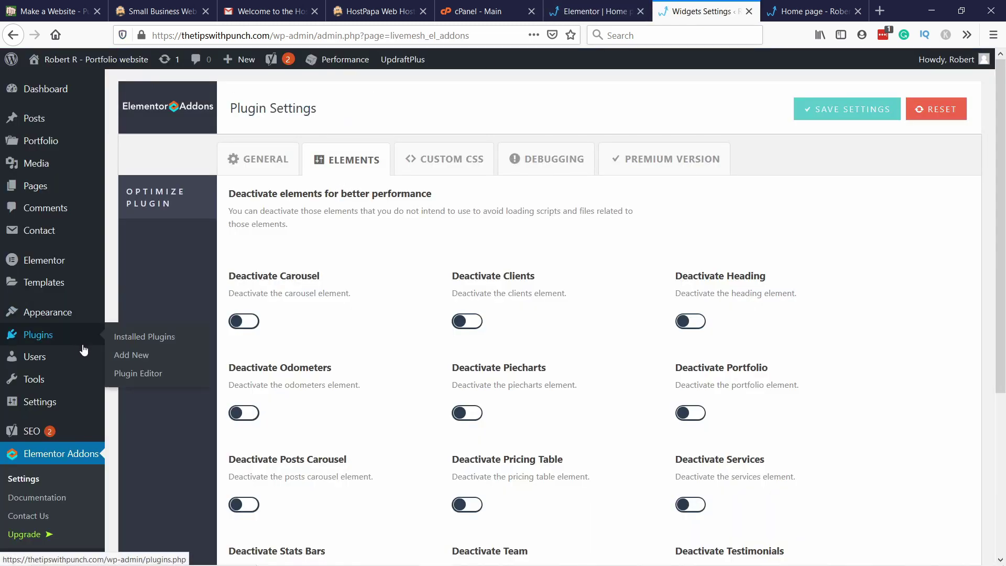
scroll(74, 292, "down", 3)
scroll(60, 202, "up", 3)
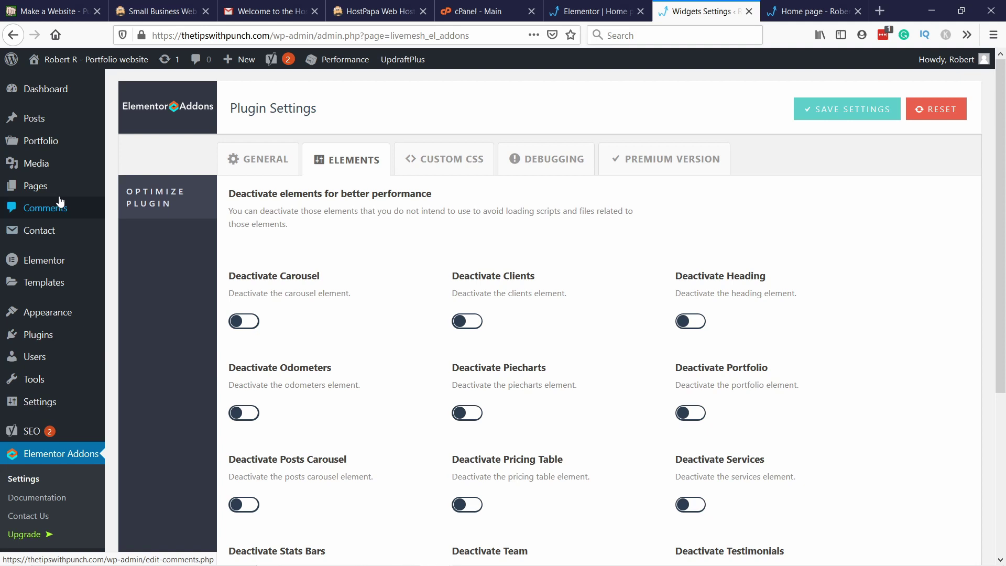
mouse_move(50, 143)
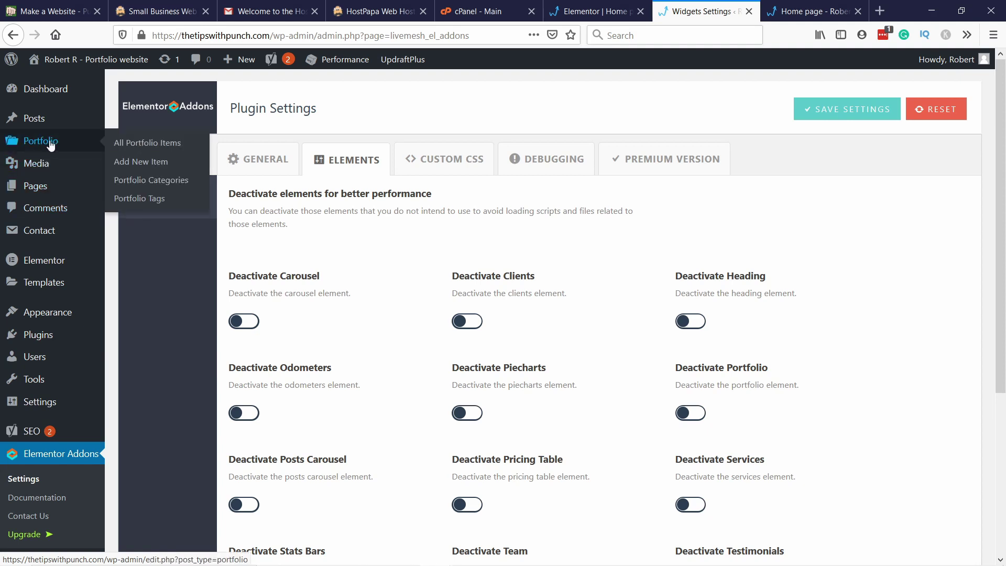
left_click(137, 149)
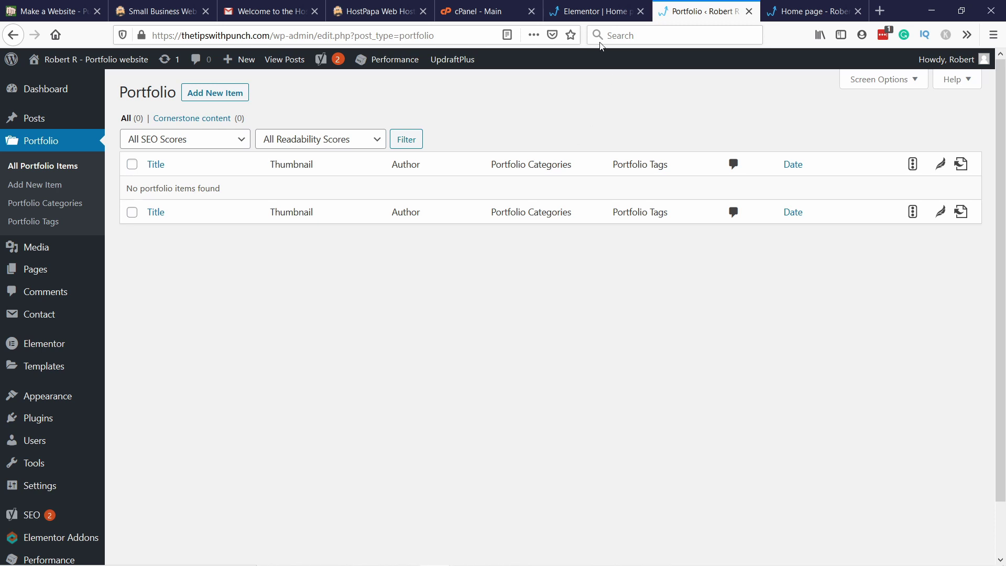
left_click(592, 11)
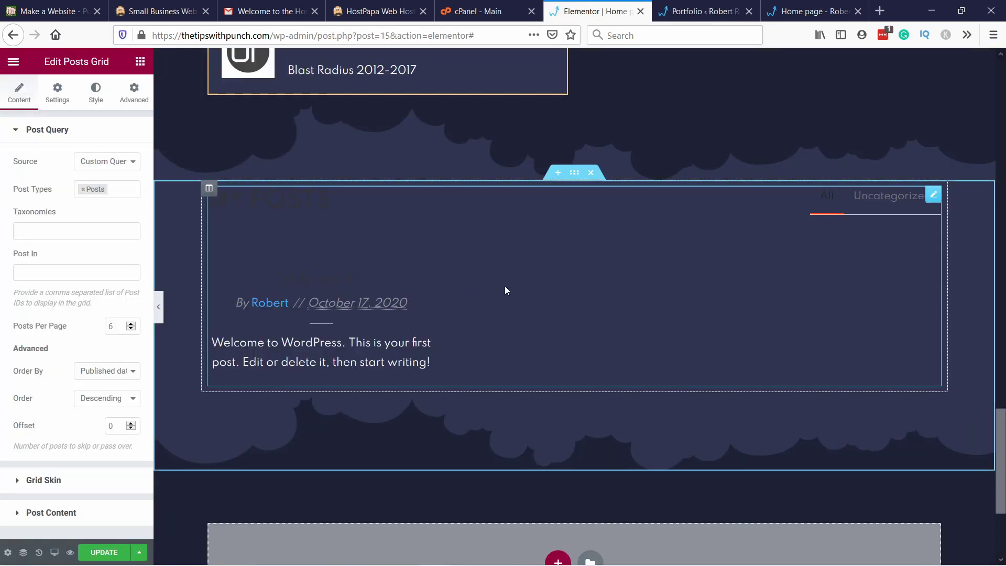
left_click(702, 11)
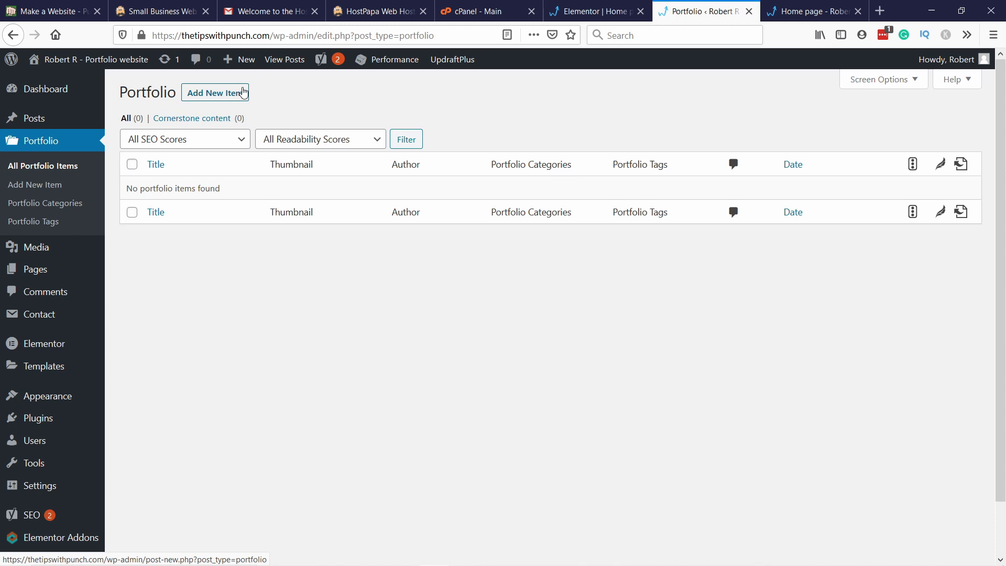
Step: Add a new portfolio item and set its Astra content layout to Full Width / Contained
left_click(219, 98)
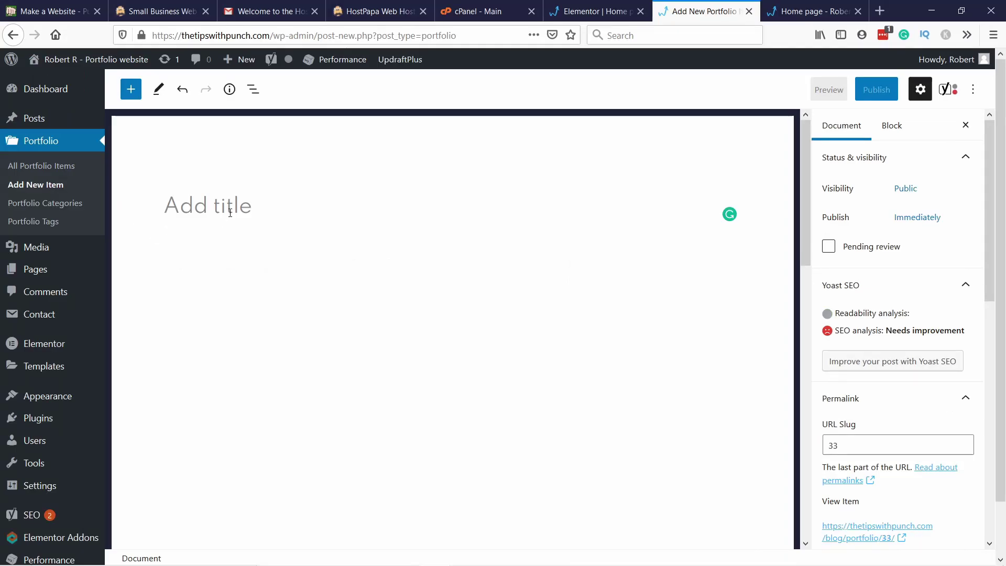
scroll(876, 279, "down", 10)
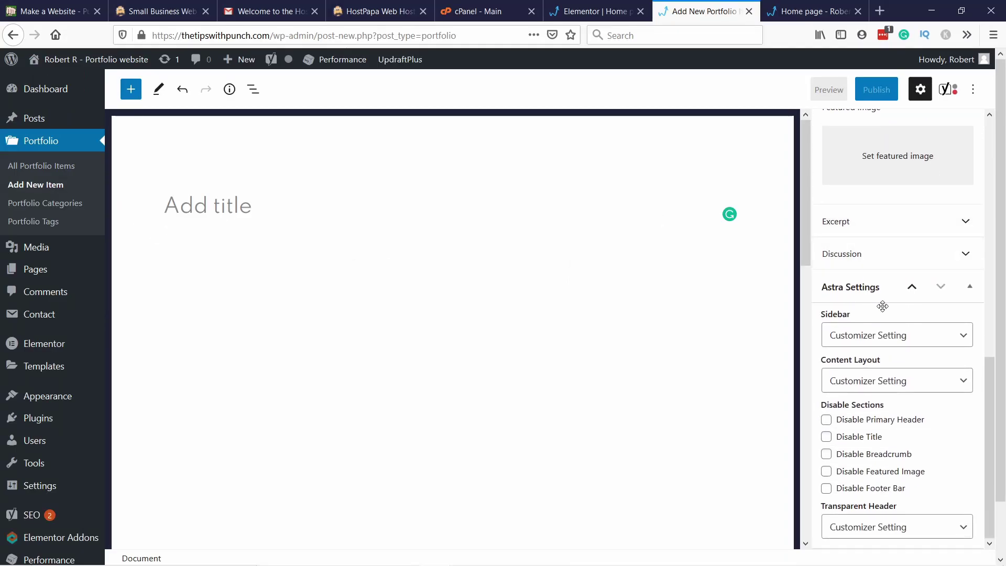
left_click(876, 338)
left_click(876, 338)
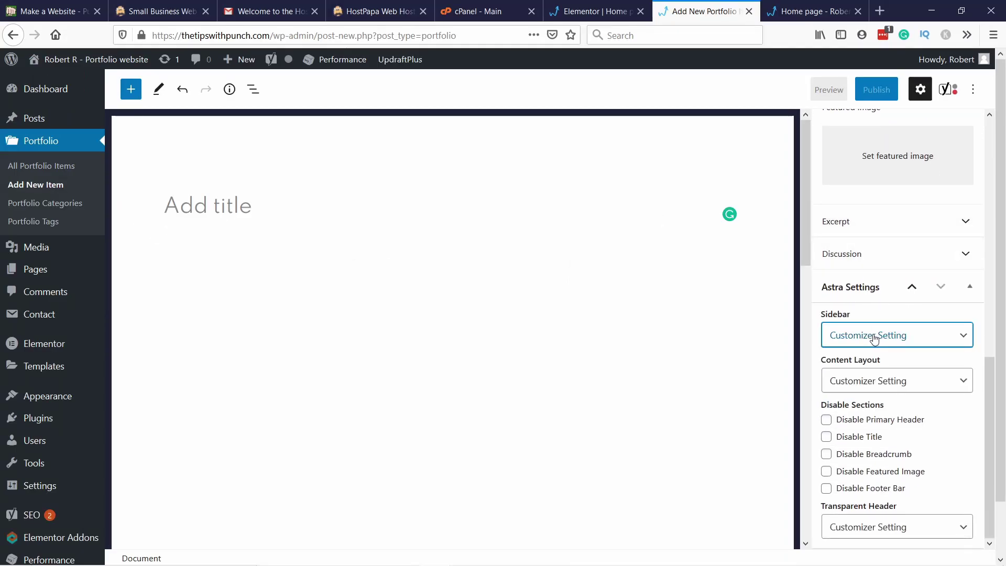
left_click(869, 384)
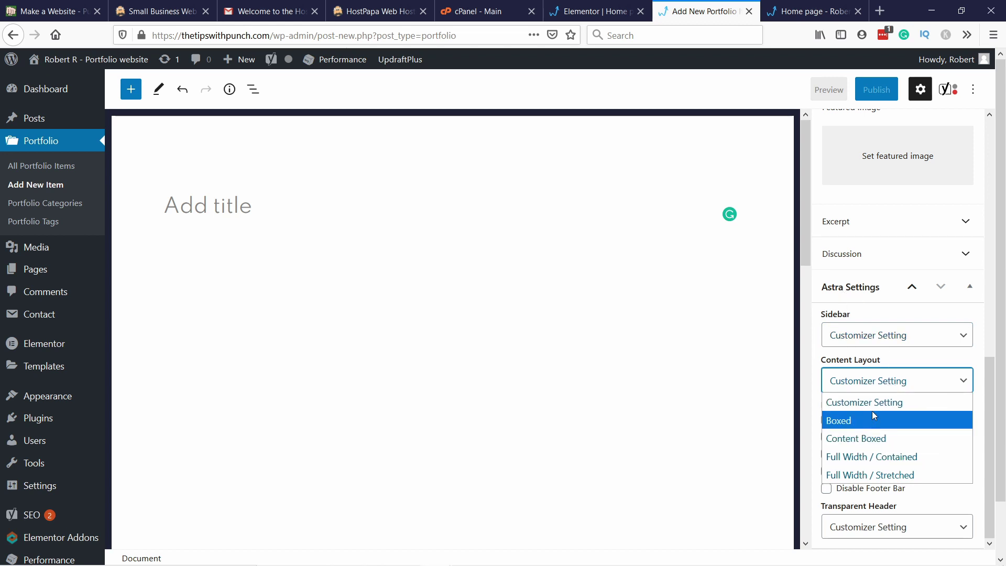
left_click(901, 456)
right_click(901, 456)
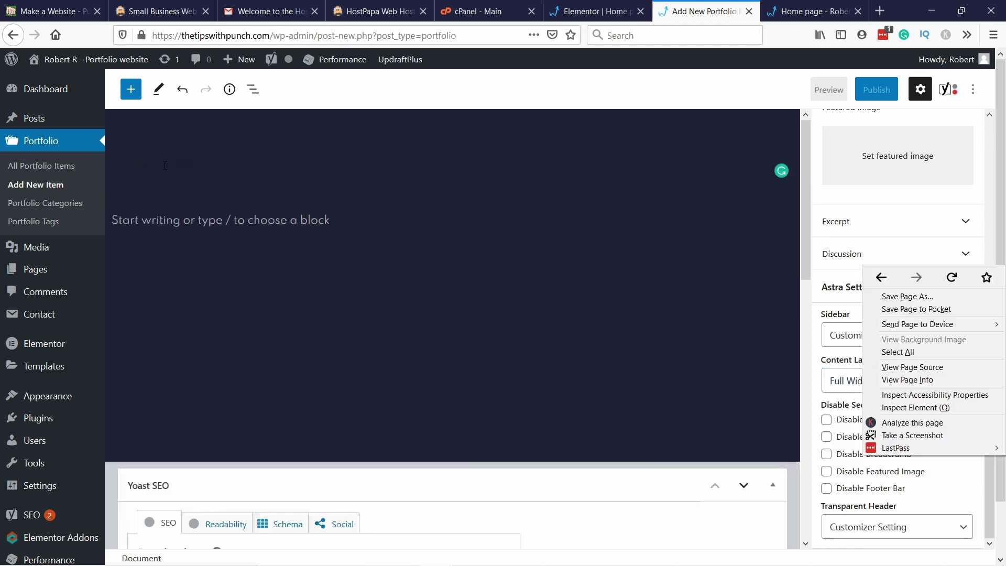
left_click(167, 165)
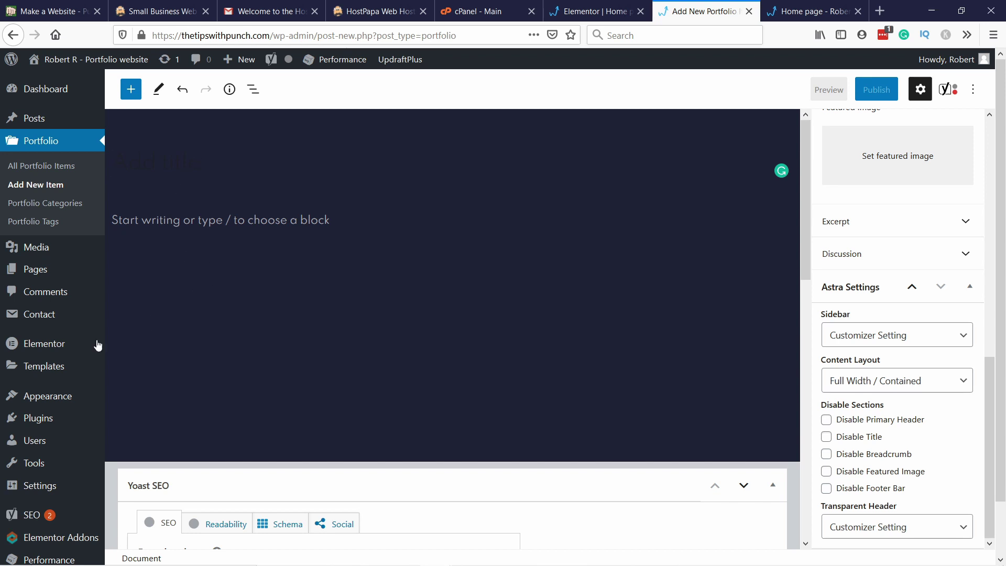
Step: Tick Portfolio under Elementor's Post Types settings, save, and close that settings tab
mouse_move(97, 345)
right_click(128, 346)
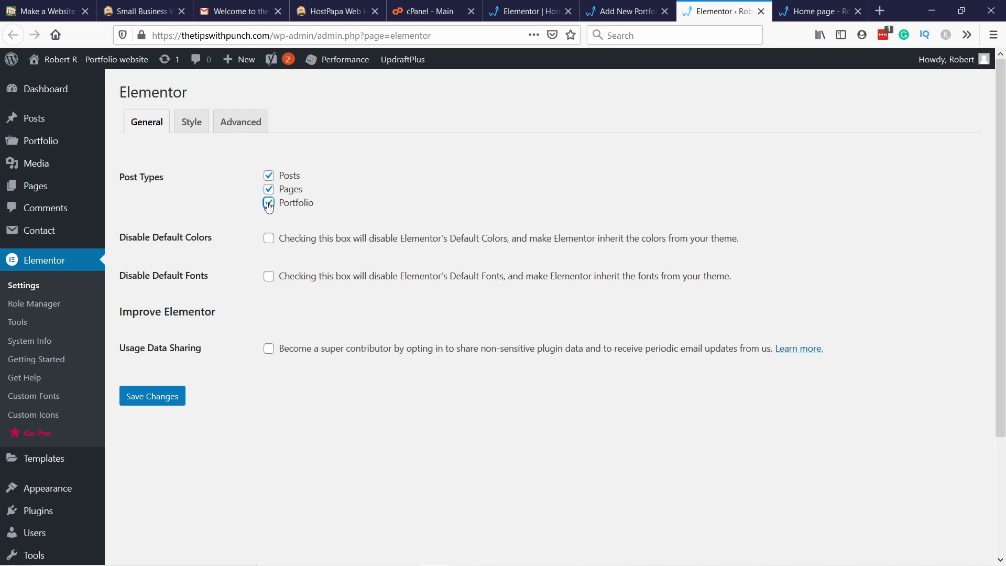
left_click(154, 398)
left_click(761, 11)
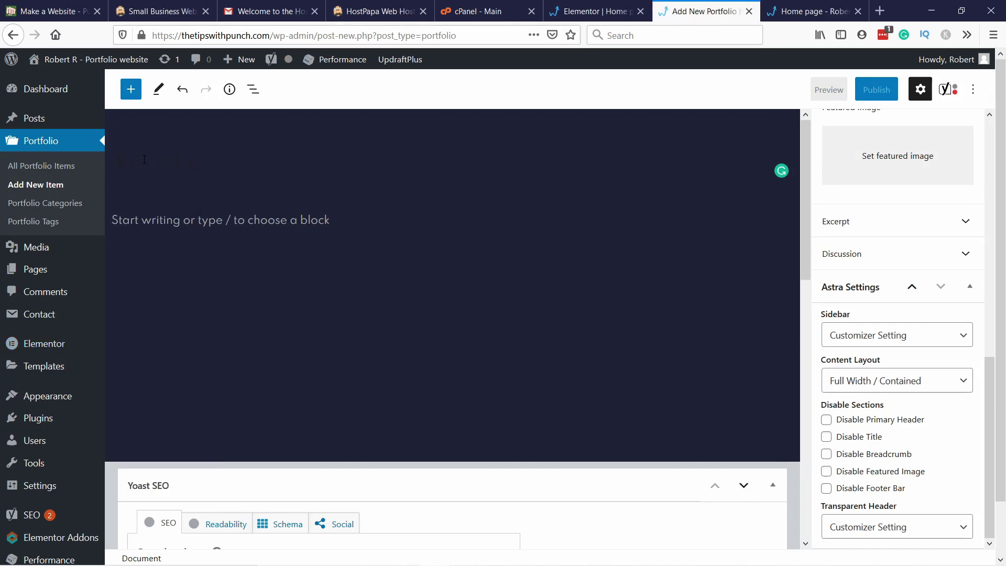
Step: Paste the title 'Case study: Increase user engagement by +55%', publish, and reload the editor
type("Case study: Increase user engagement by +55%")
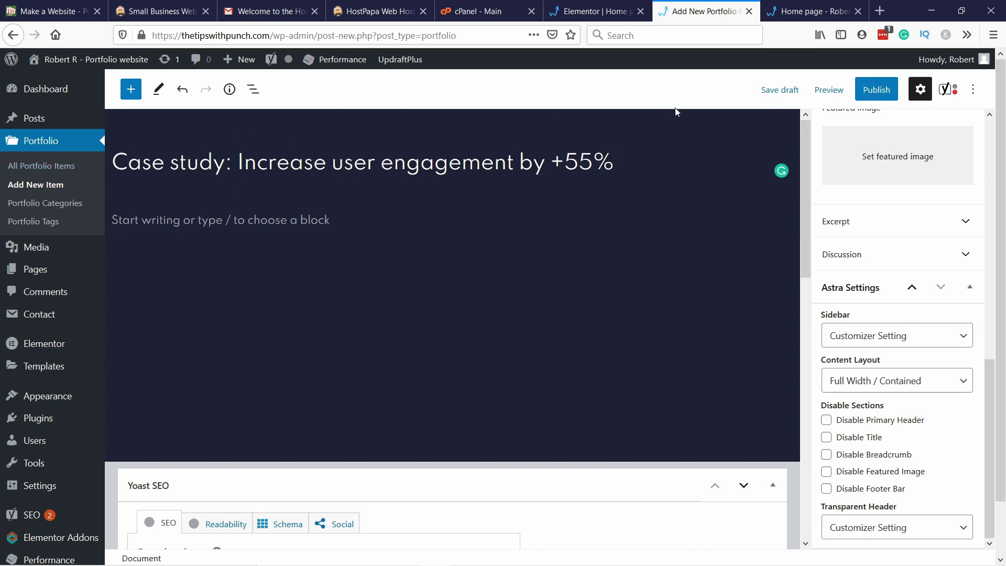
left_click(881, 89)
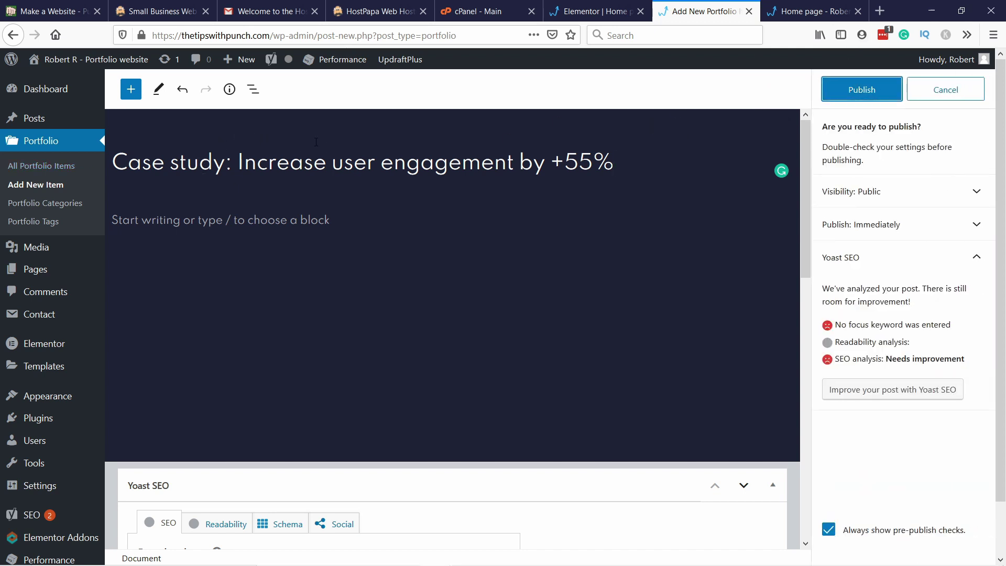
left_click(881, 89)
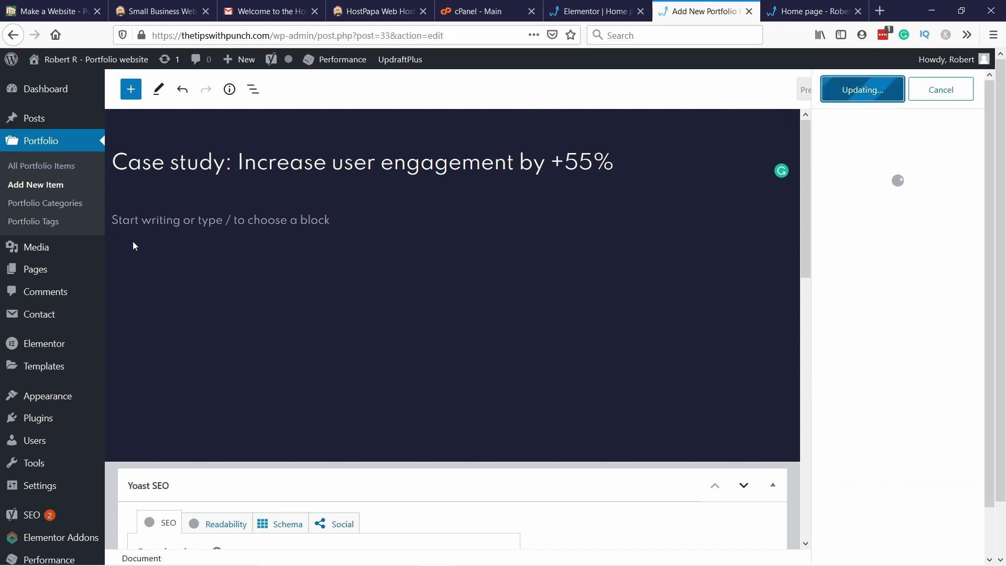
left_click(459, 35)
key("Return")
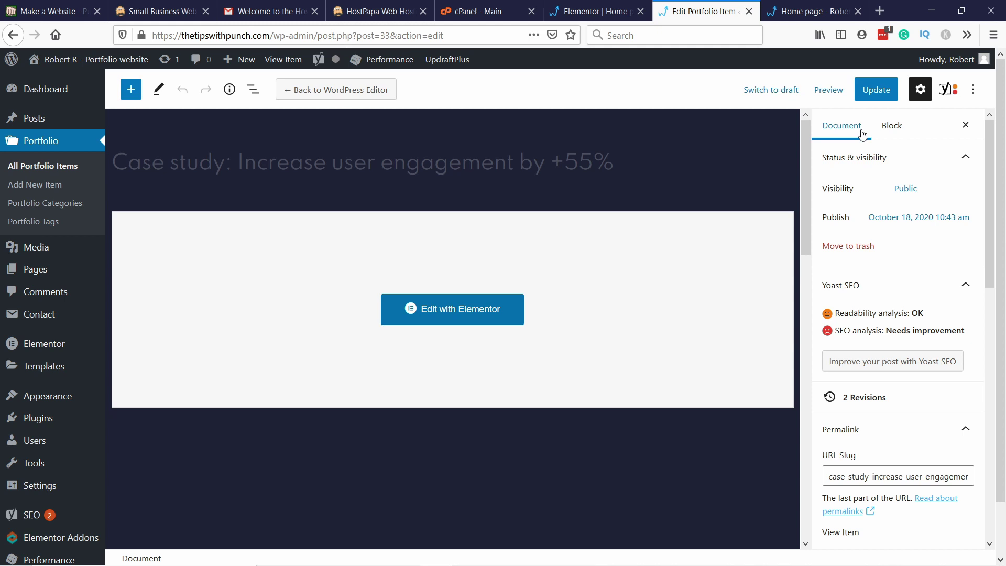
scroll(880, 234, "down", 5)
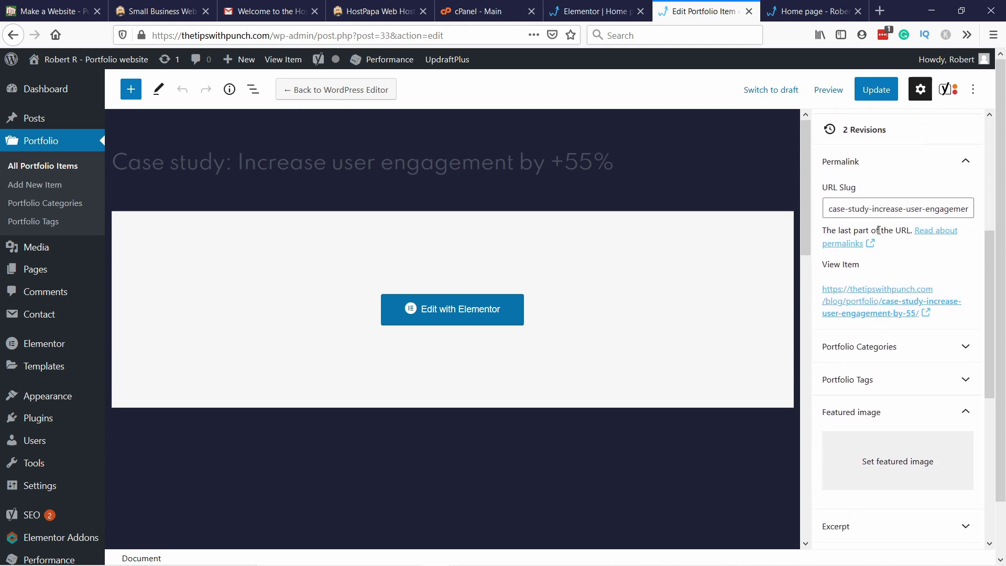
Step: Add two new portfolio categories, CRO and Analytics, to the case study
left_click(926, 343)
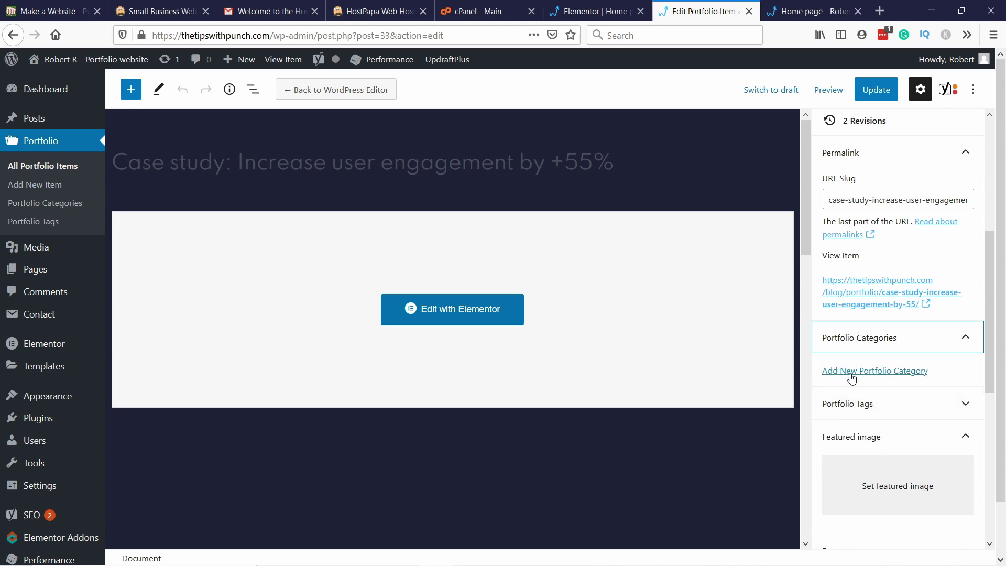
left_click(849, 372)
left_click(862, 407)
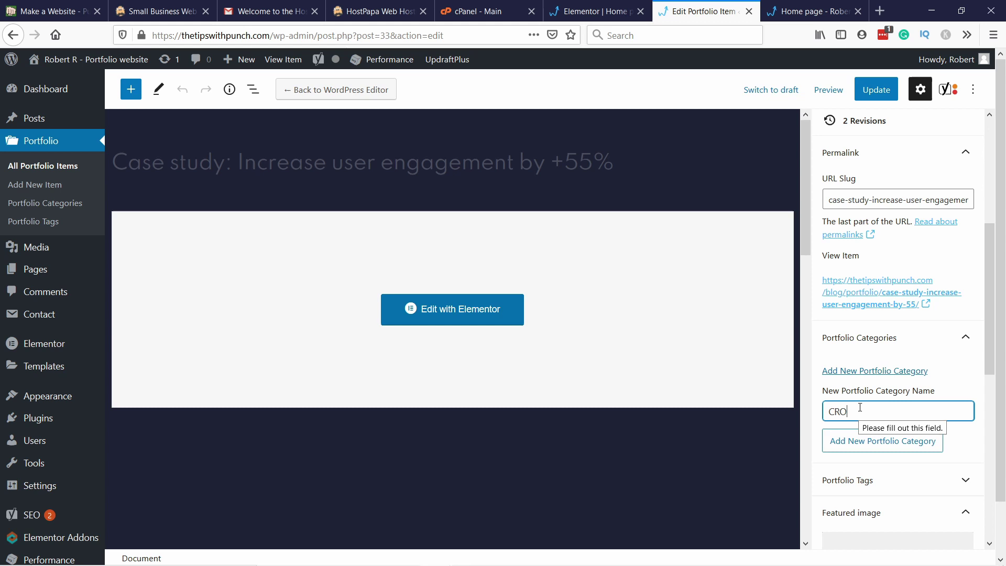
key("Return")
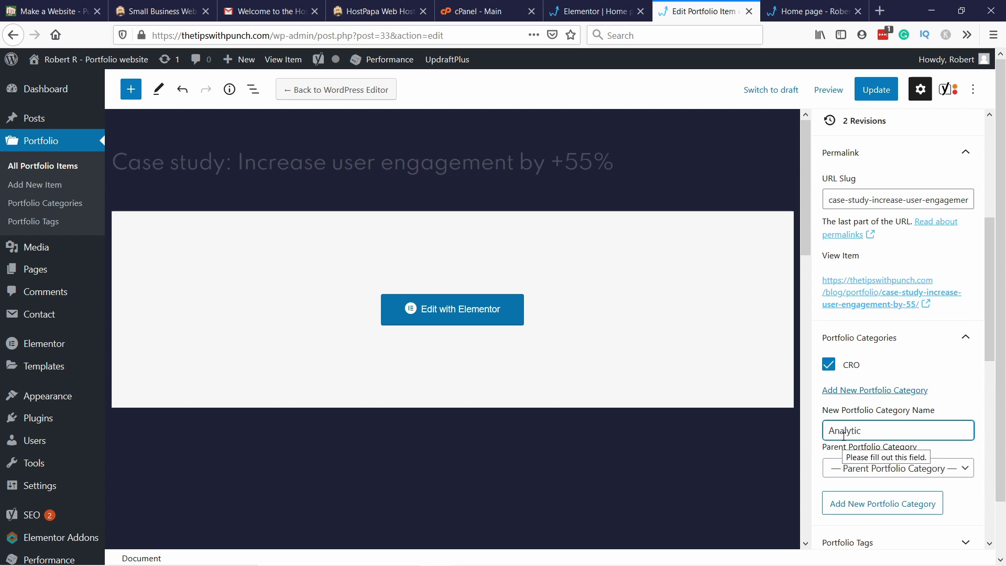
scroll(844, 435, "down", 2)
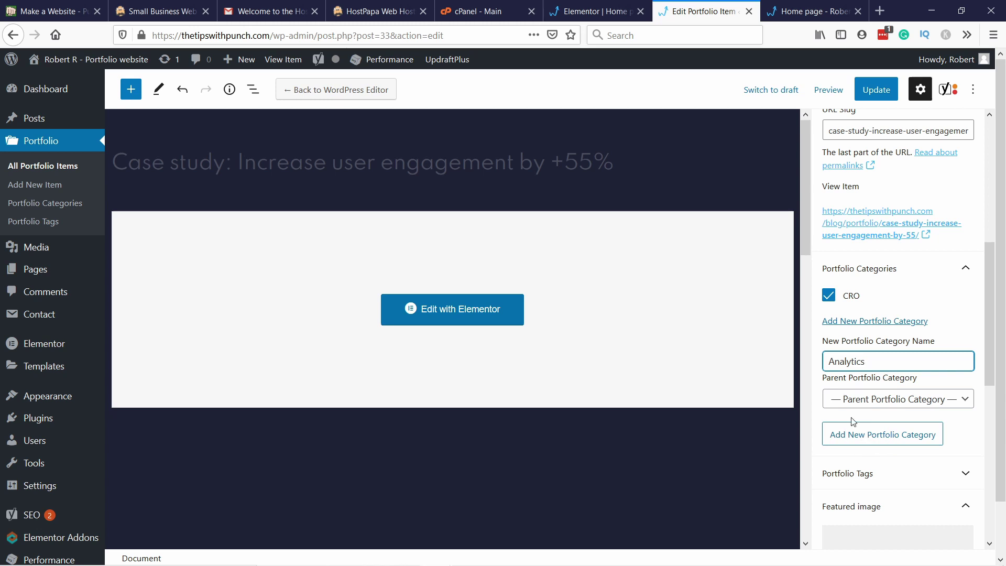
left_click(853, 423)
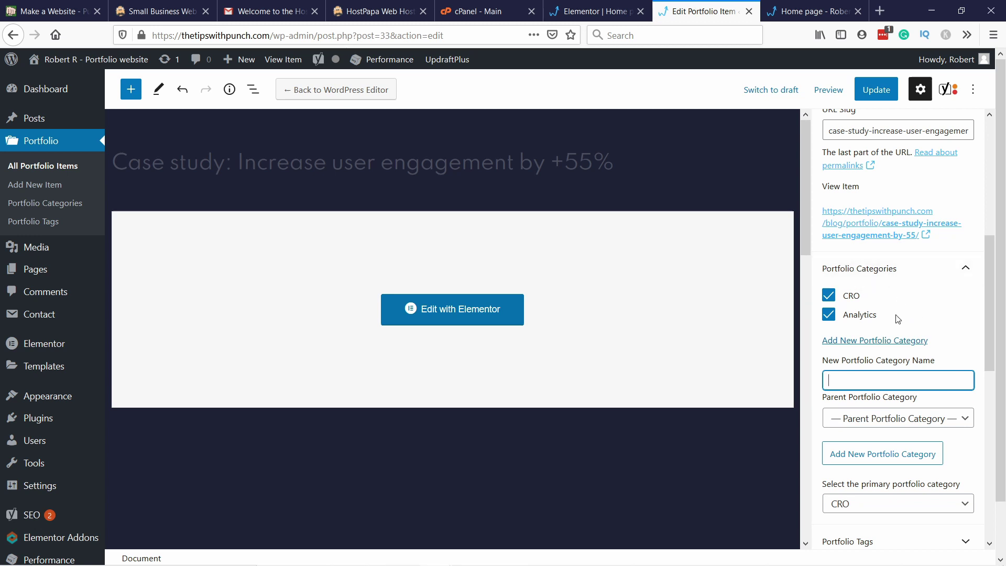
Step: Expand the Portfolio Tags section and focus its new tag field
scroll(894, 293, "down", 4)
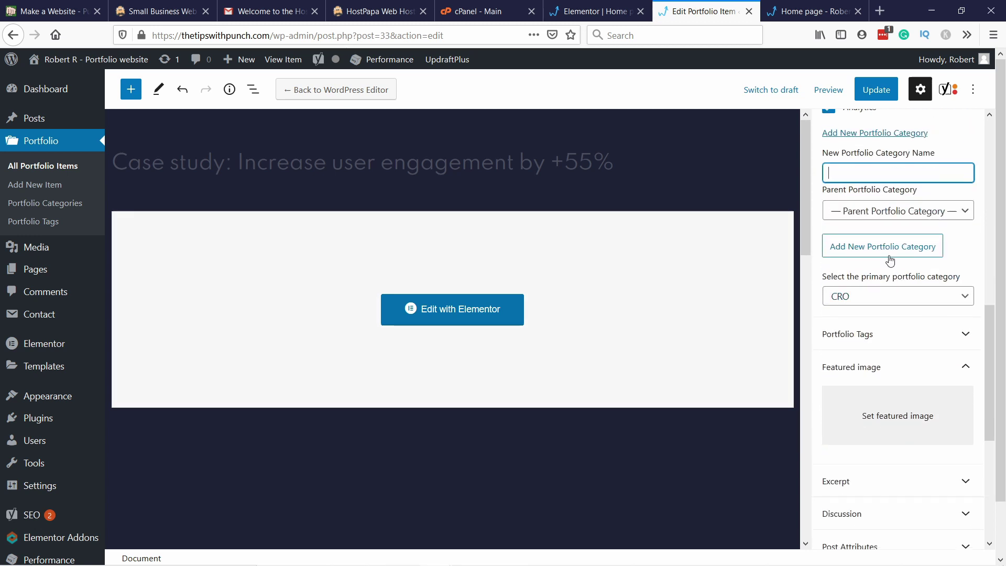
left_click(880, 339)
left_click(878, 381)
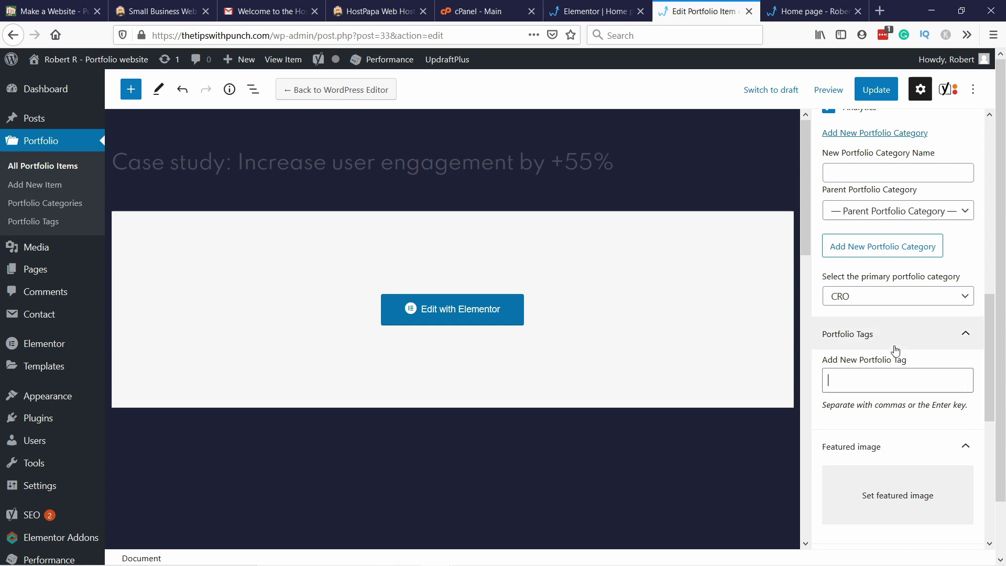
scroll(892, 382, "down", 2)
Step: Set portfolio1.jpg, the laptop workspace photo, as the featured image
left_click(889, 427)
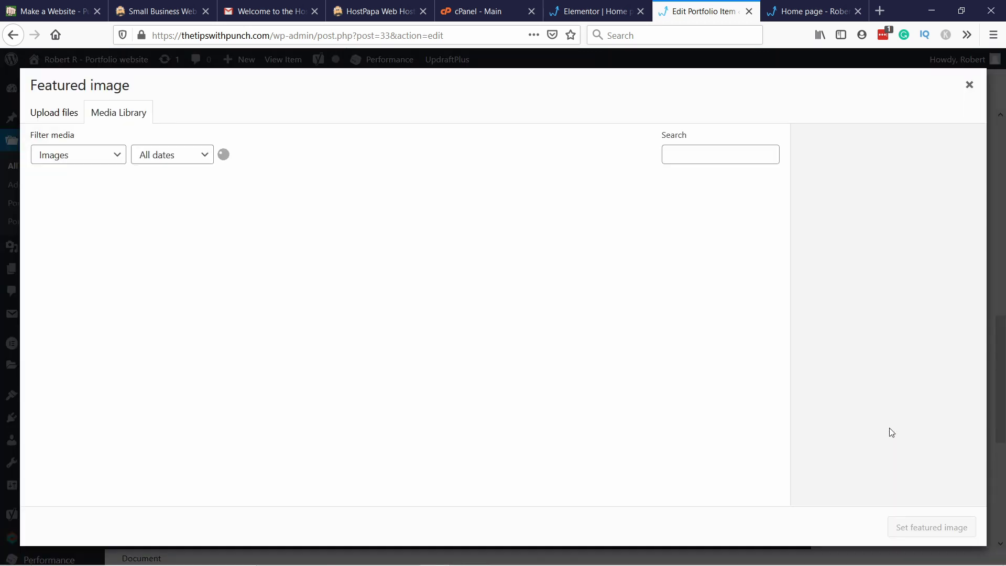
left_click(48, 211)
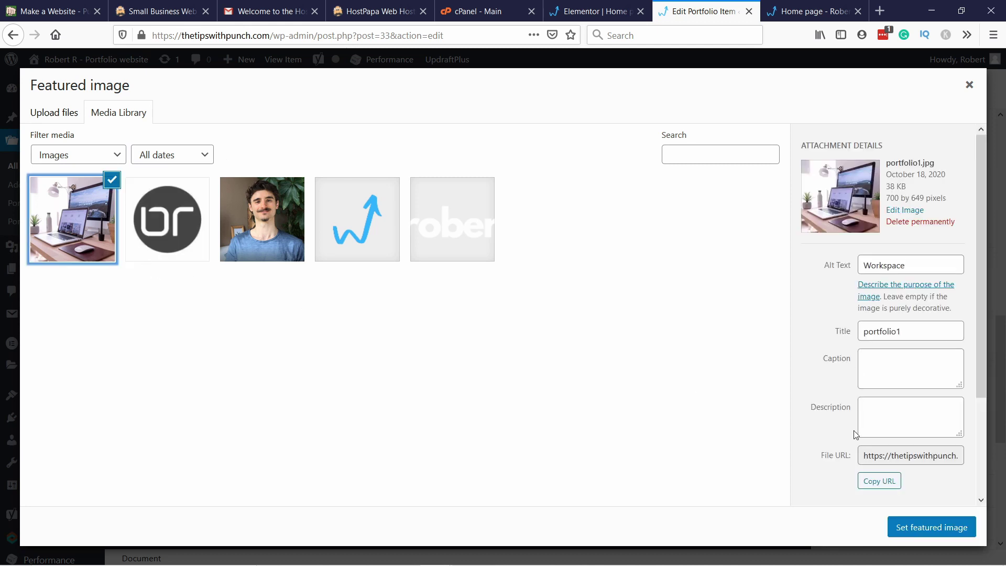
left_click(922, 530)
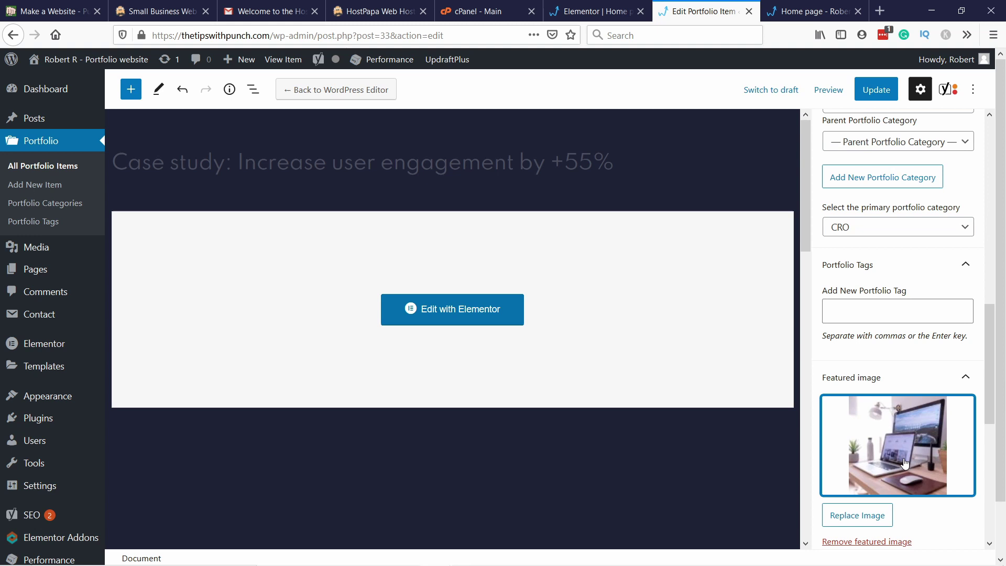
scroll(891, 476, "down", 3)
scroll(891, 472, "down", 2)
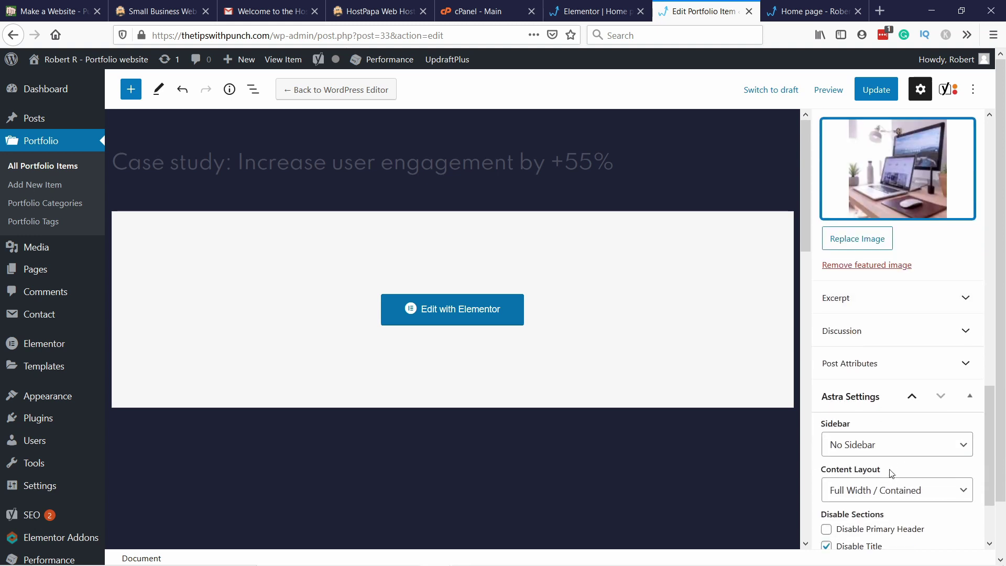
Step: Check the excerpt, Post Attributes and Discussion, keep the Default template, and update the item
left_click(870, 304)
left_click(860, 363)
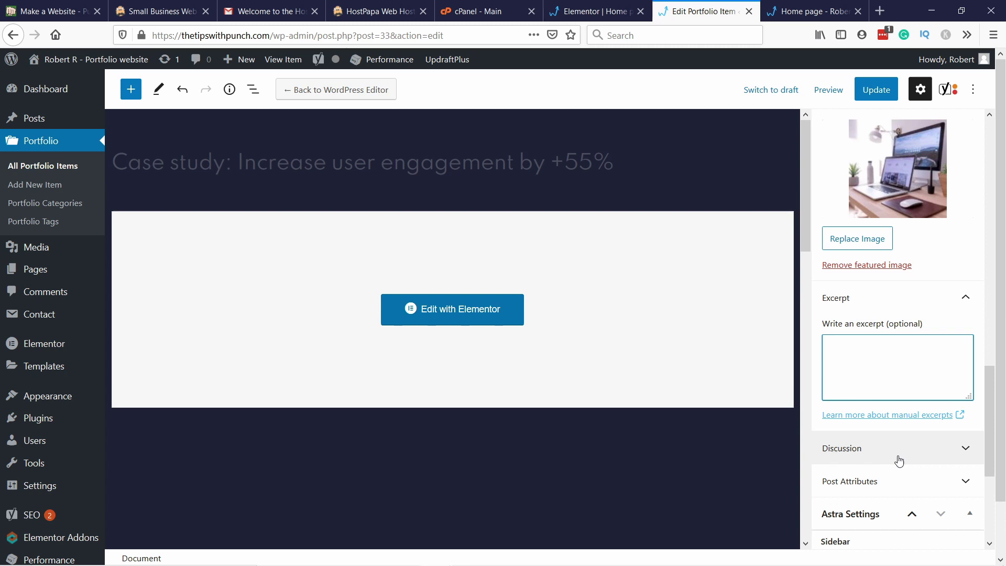
scroll(881, 445, "down", 4)
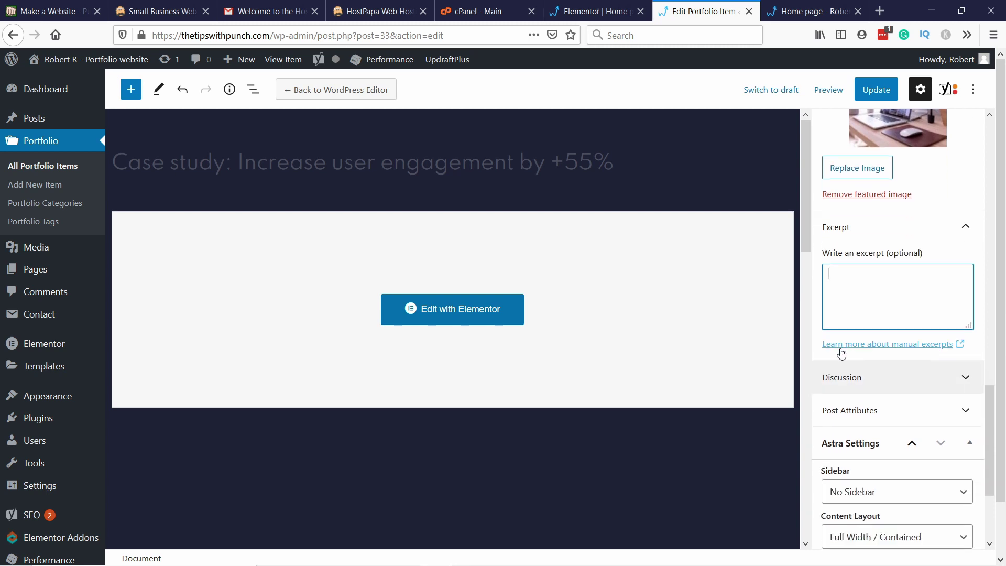
left_click(852, 274)
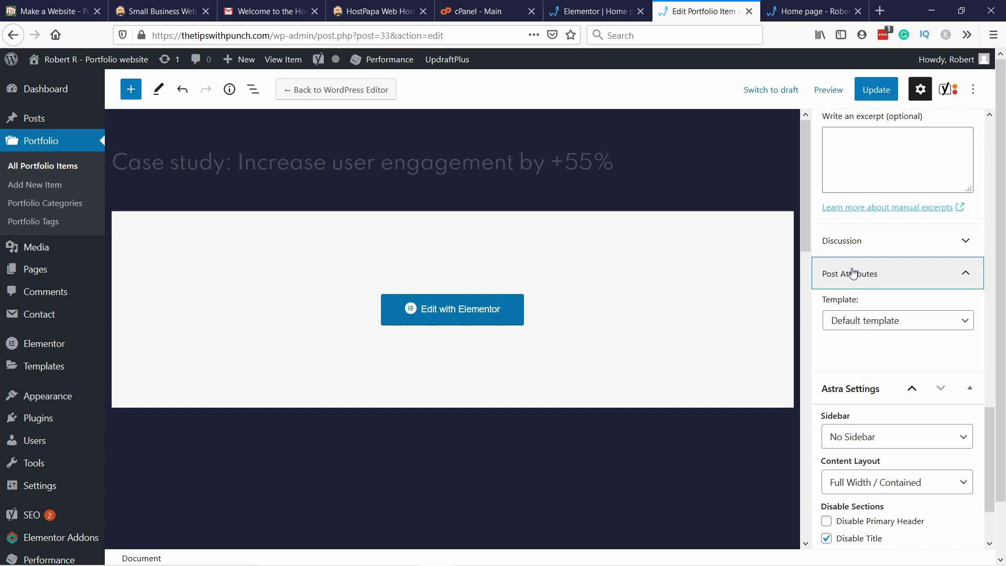
left_click(848, 243)
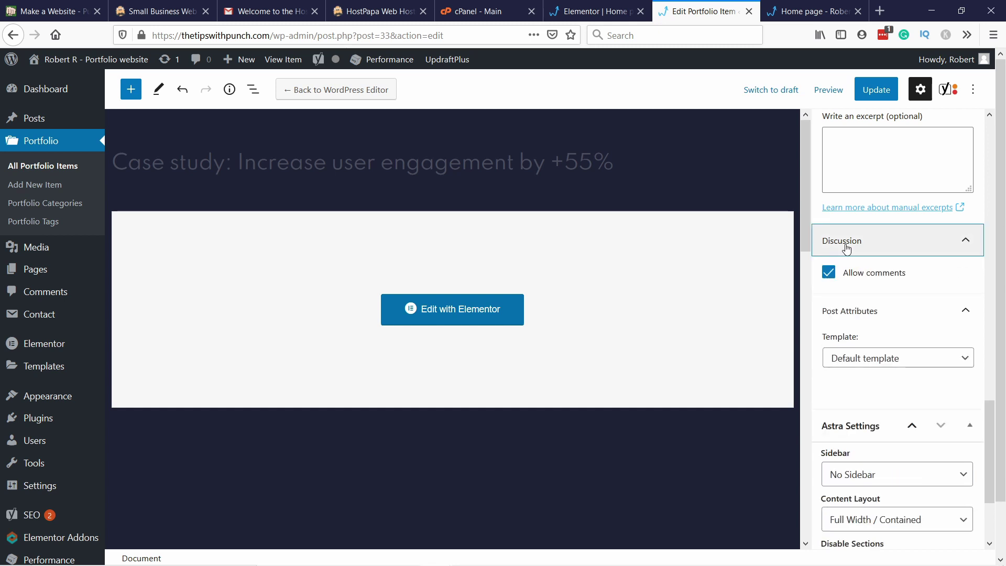
left_click(859, 360)
left_click(858, 358)
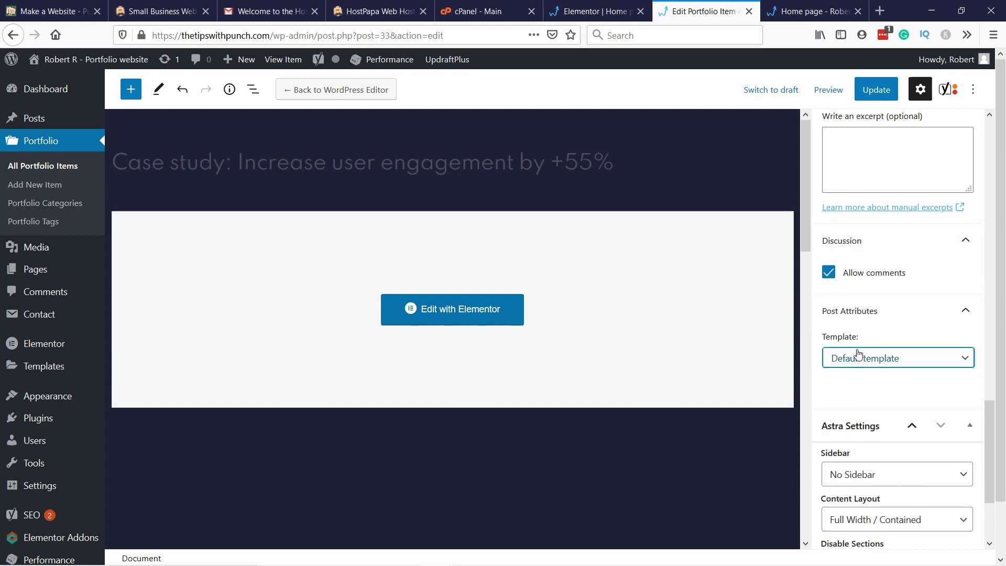
left_click(887, 91)
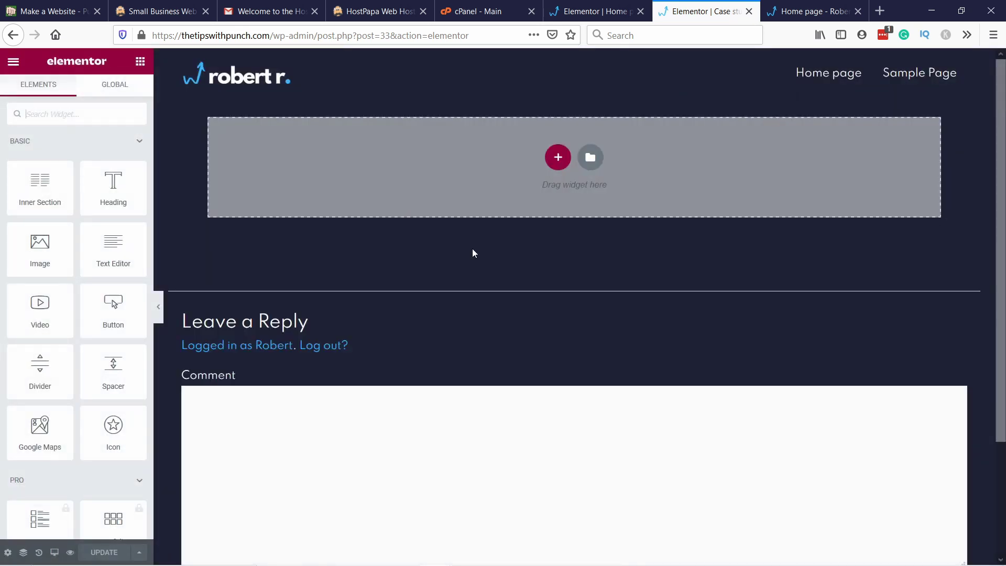
Step: Save the case study page with Ctrl+S and bring up the Elementor main menu
scroll(385, 220, "down", 3)
scroll(393, 199, "up", 3)
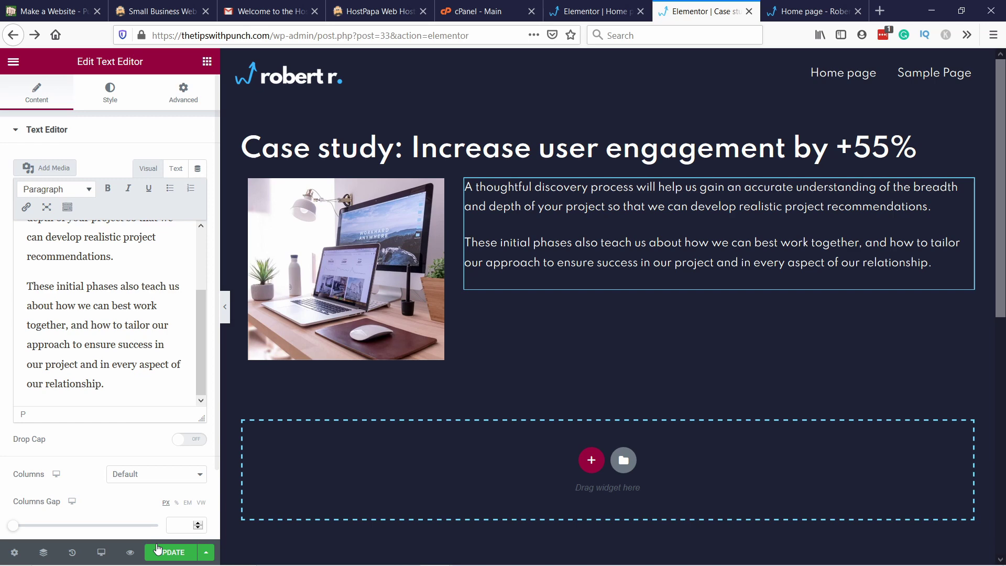
left_click(164, 547)
left_click(663, 306)
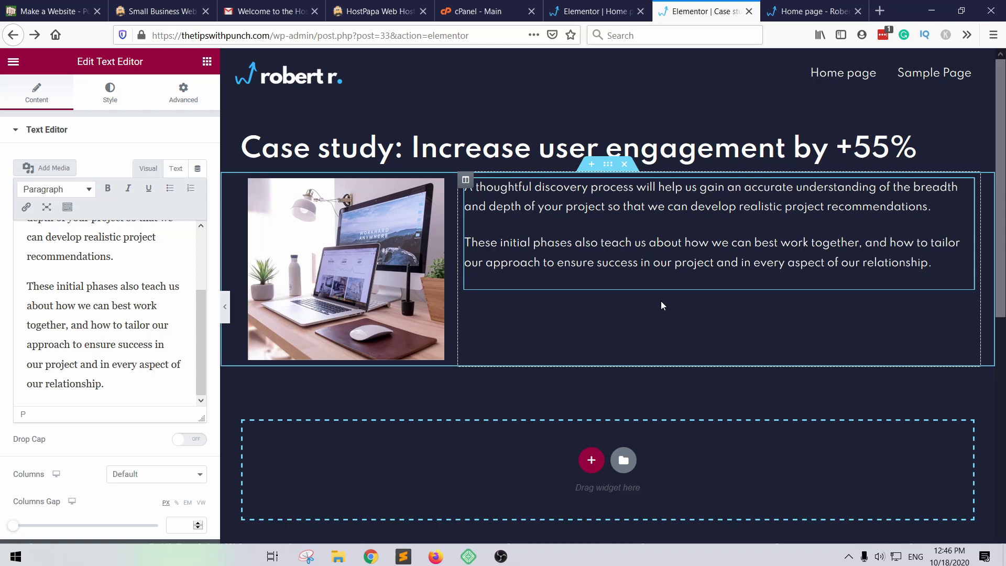
key("ctrl+s")
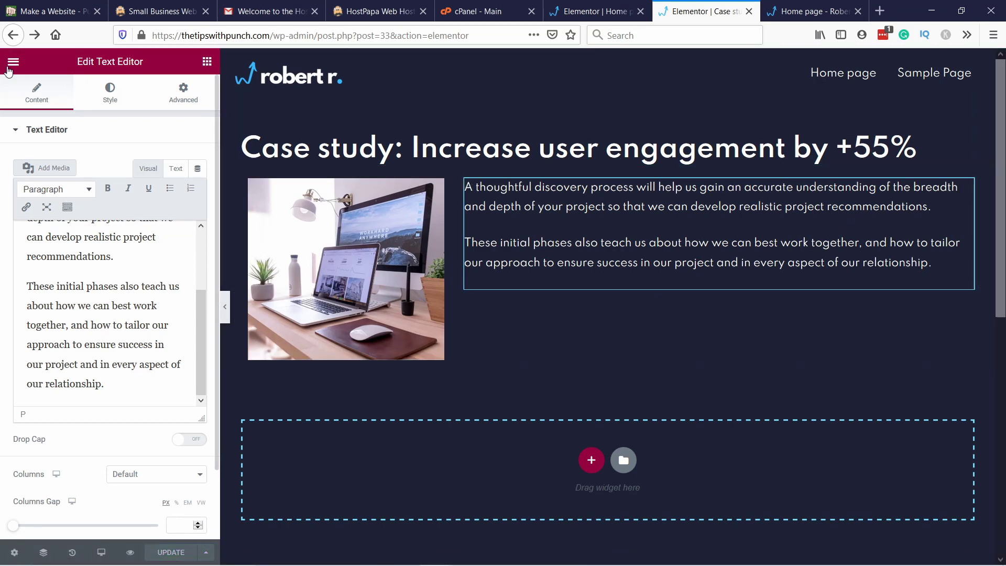
left_click(13, 64)
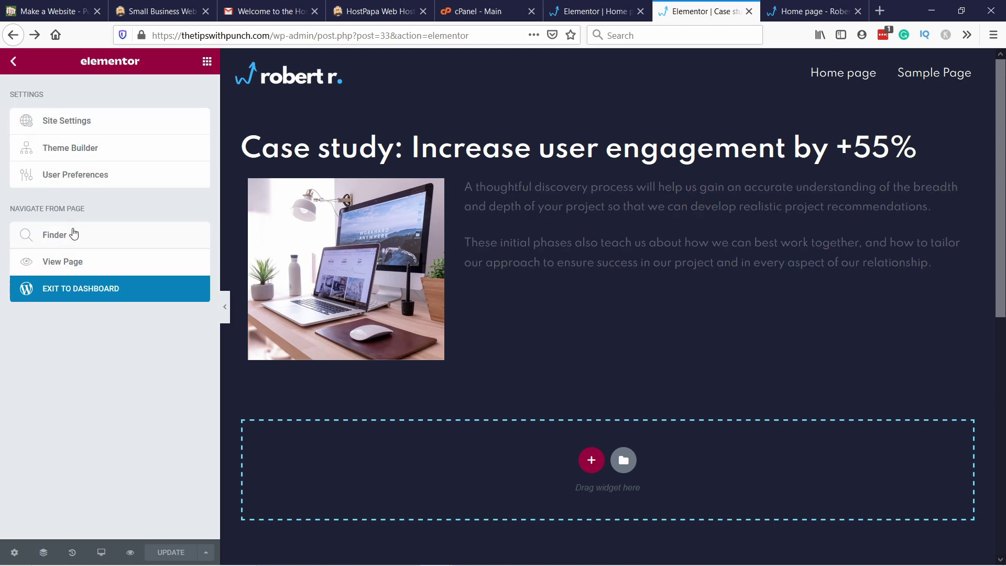
Step: Exit to the dashboard, review All Portfolio Items, and go back to the Home page tab
left_click(95, 298)
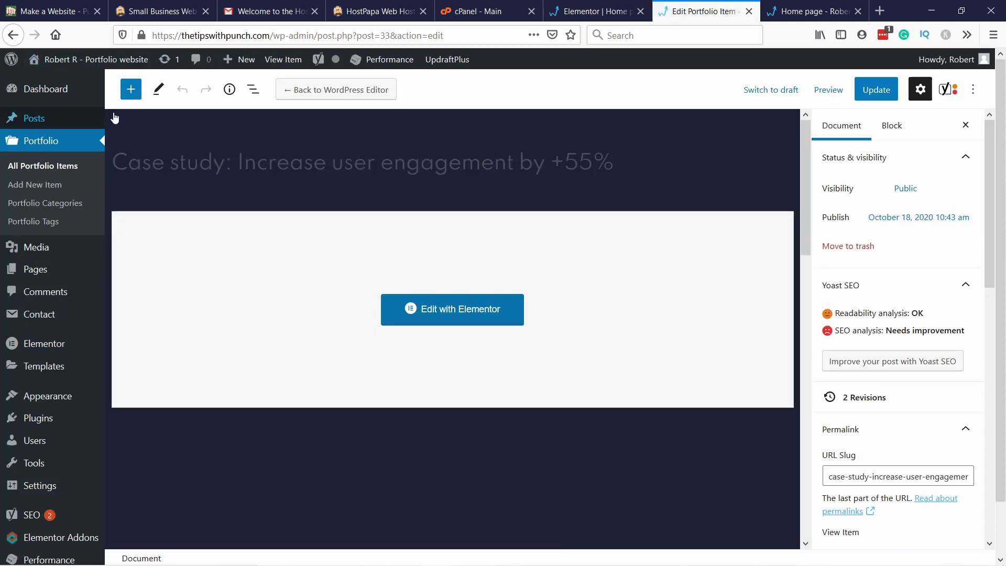
left_click(315, 90)
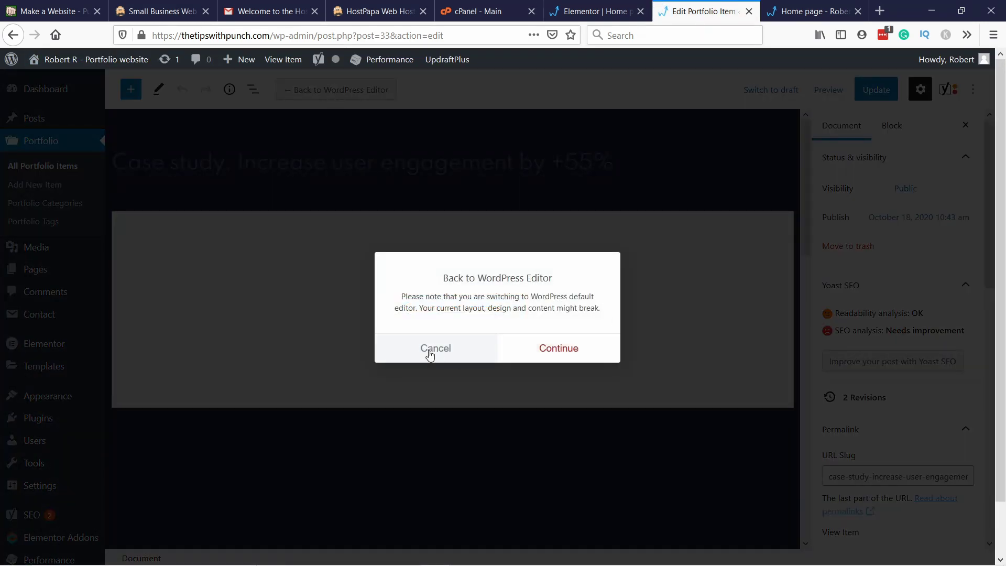
left_click(430, 350)
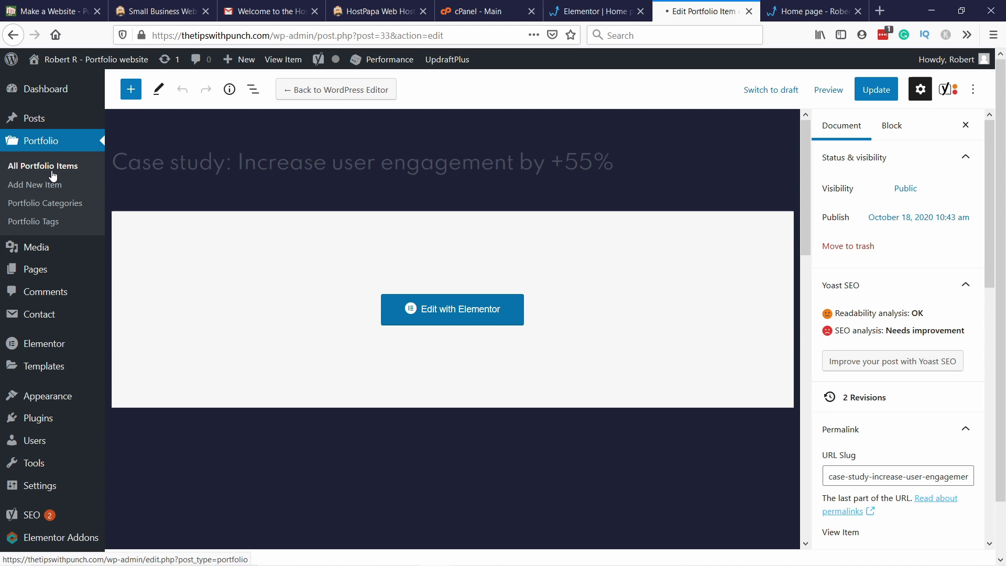
left_click(52, 172)
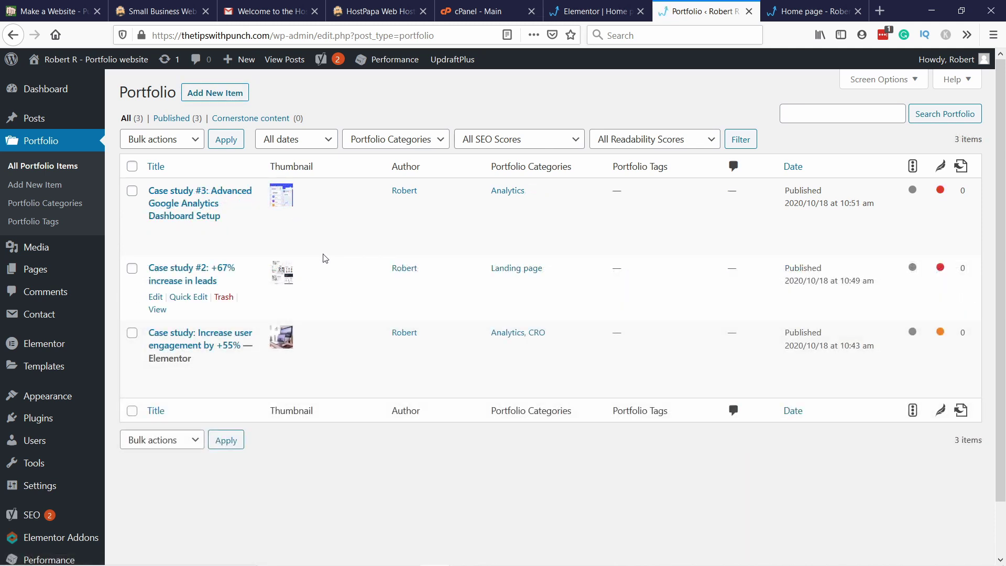
left_click(576, 12)
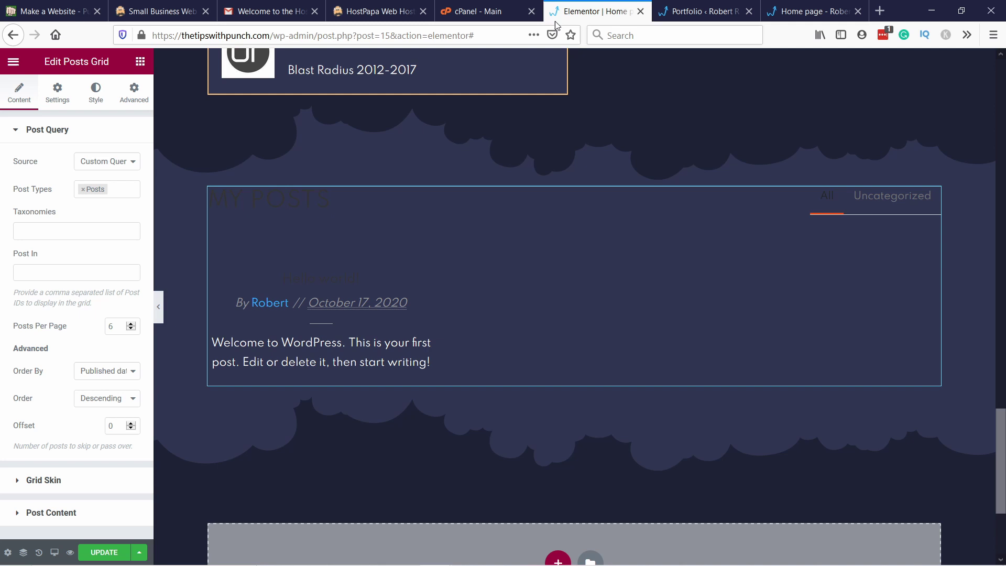
Step: Save the Home page and reload the Elementor editor
left_click(103, 555)
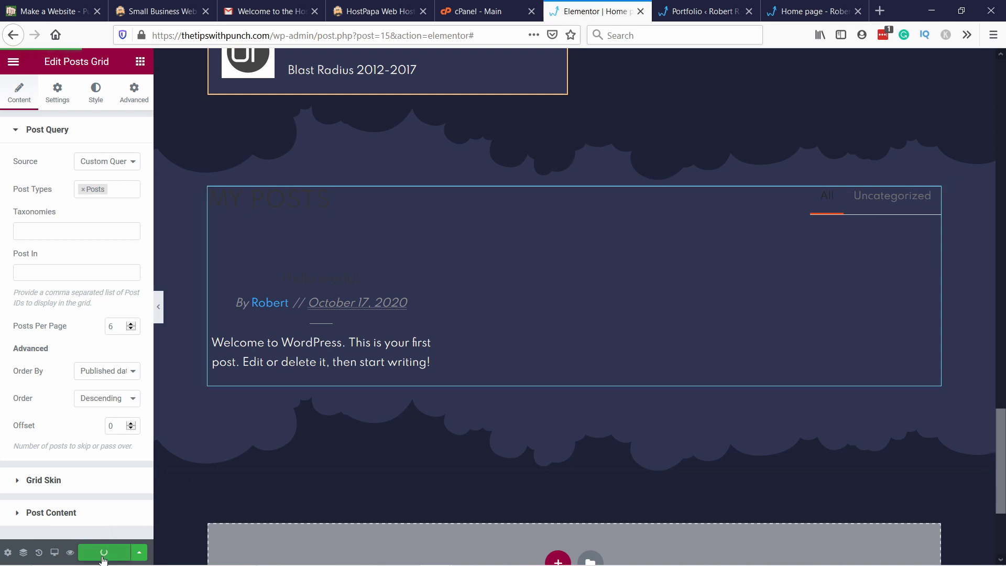
left_click(322, 36)
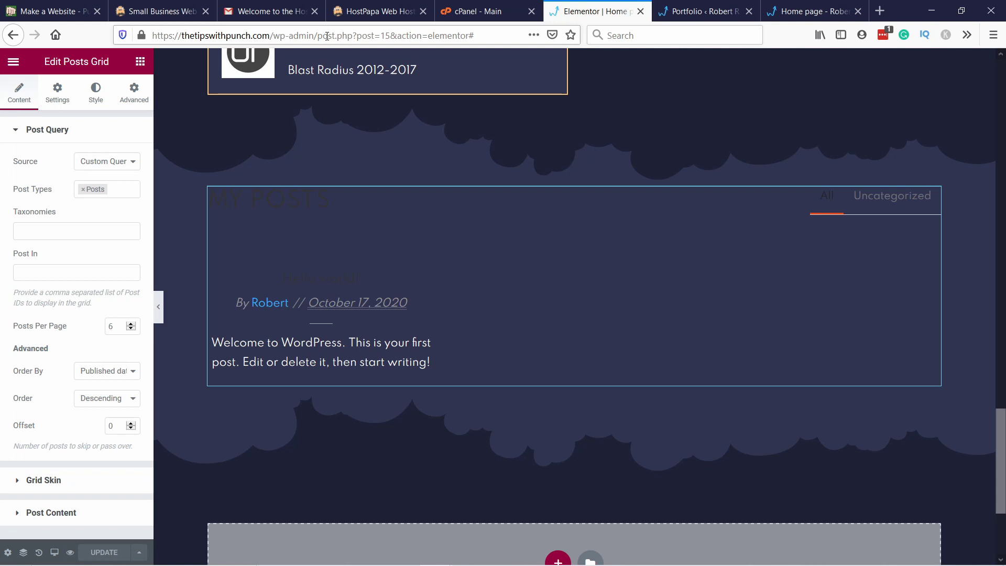
left_click(470, 35)
key("Return")
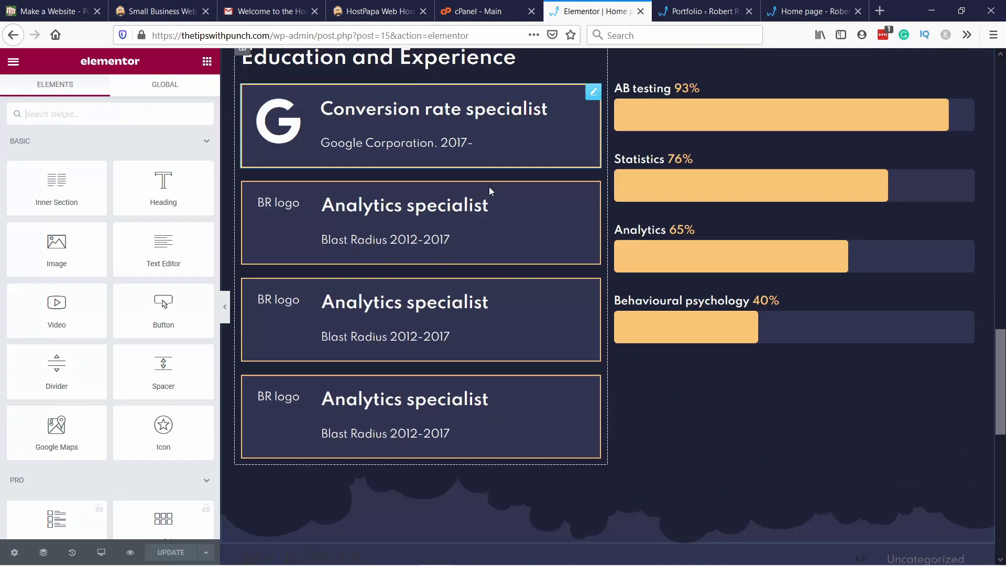
scroll(496, 165, "down", 2)
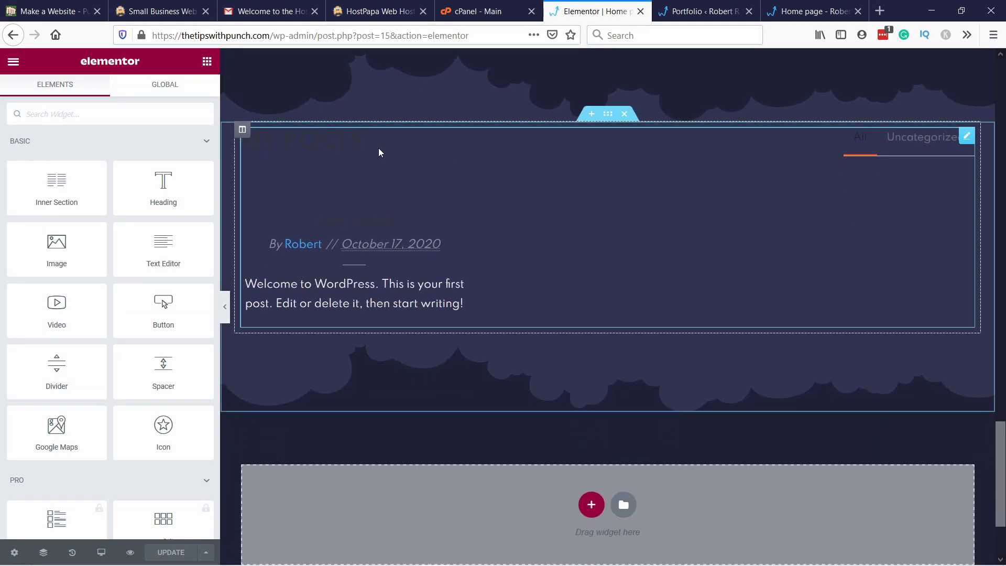
Step: Switch the posts grid's source from Posts to Portfolio items
right_click(304, 149)
left_click(329, 165)
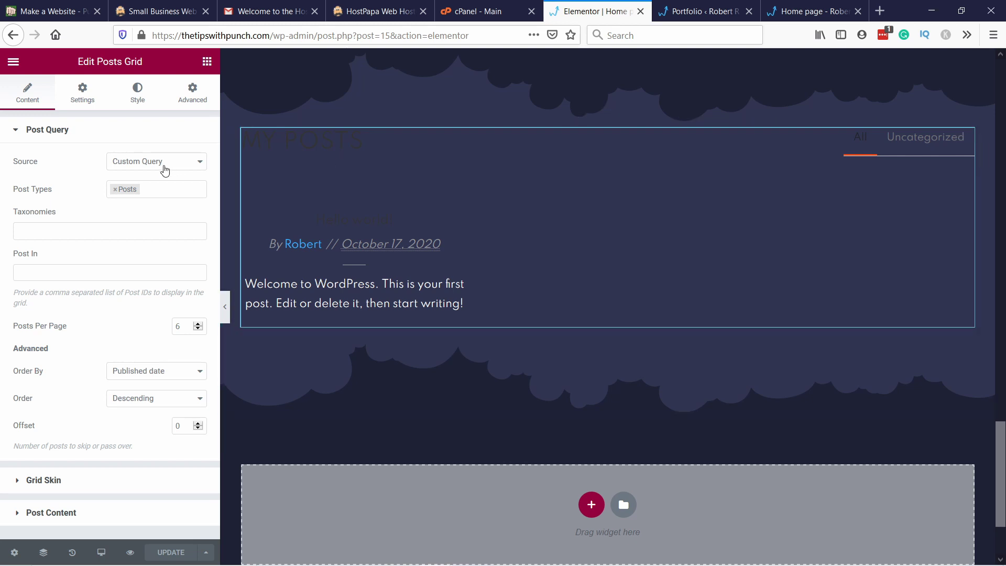
left_click(114, 192)
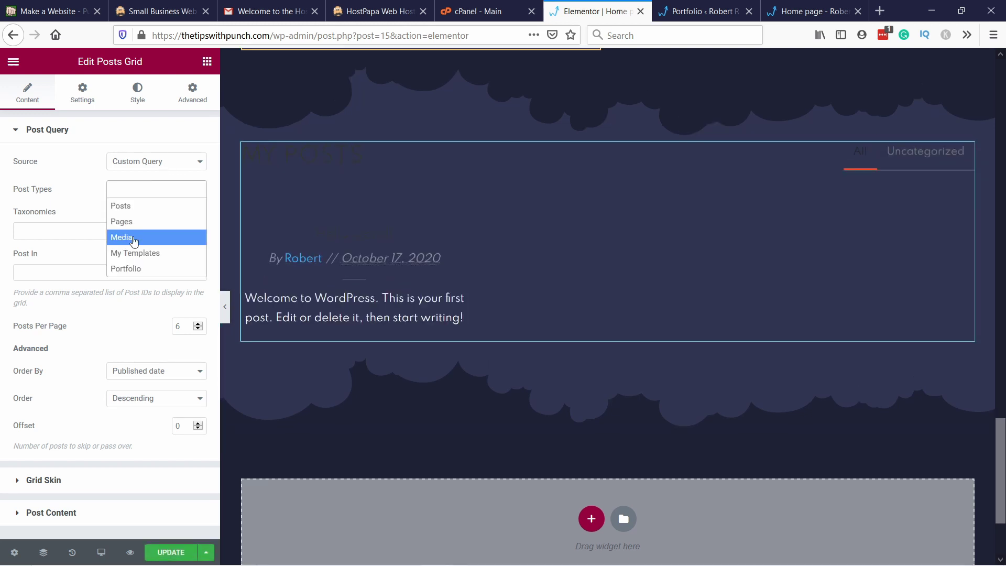
left_click(139, 269)
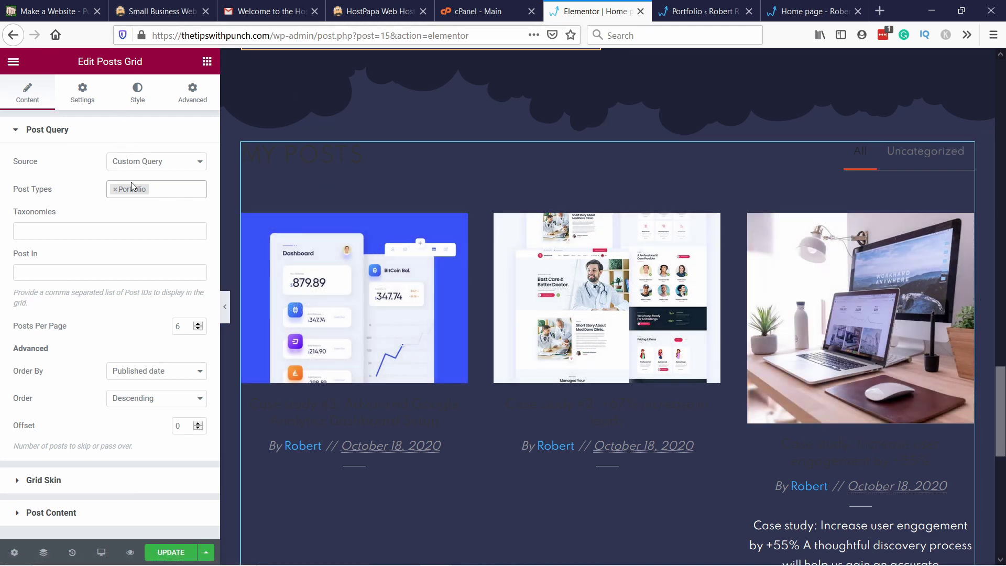
Step: Filter the grid to the Analytics, CRO and Landing page categories
left_click(53, 232)
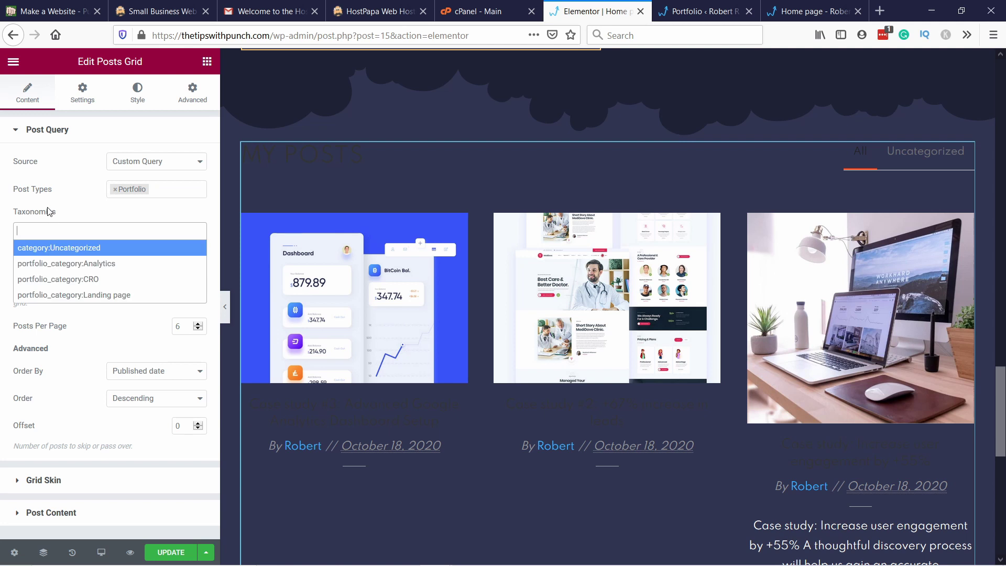
double_click(48, 209)
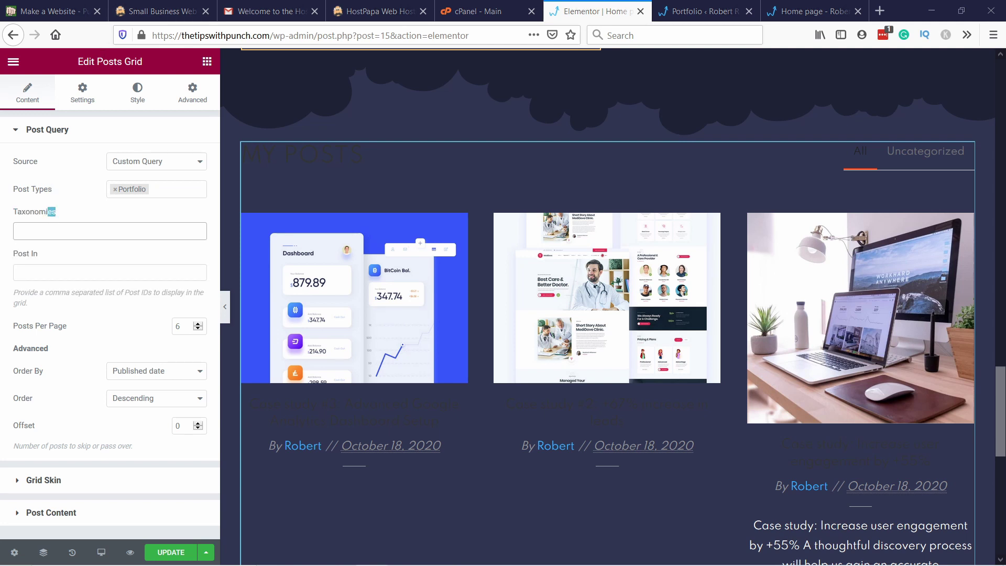
left_click(98, 231)
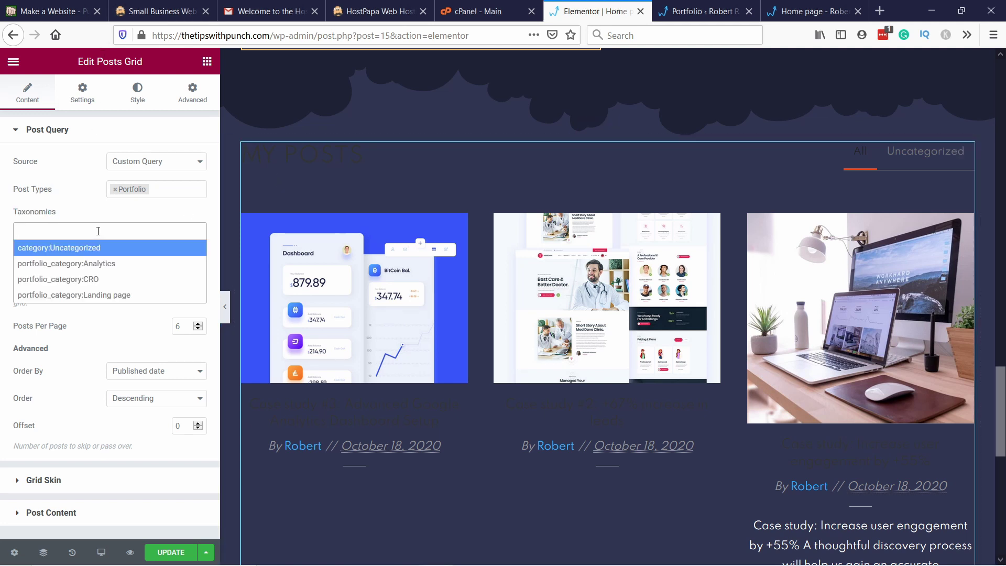
left_click(77, 268)
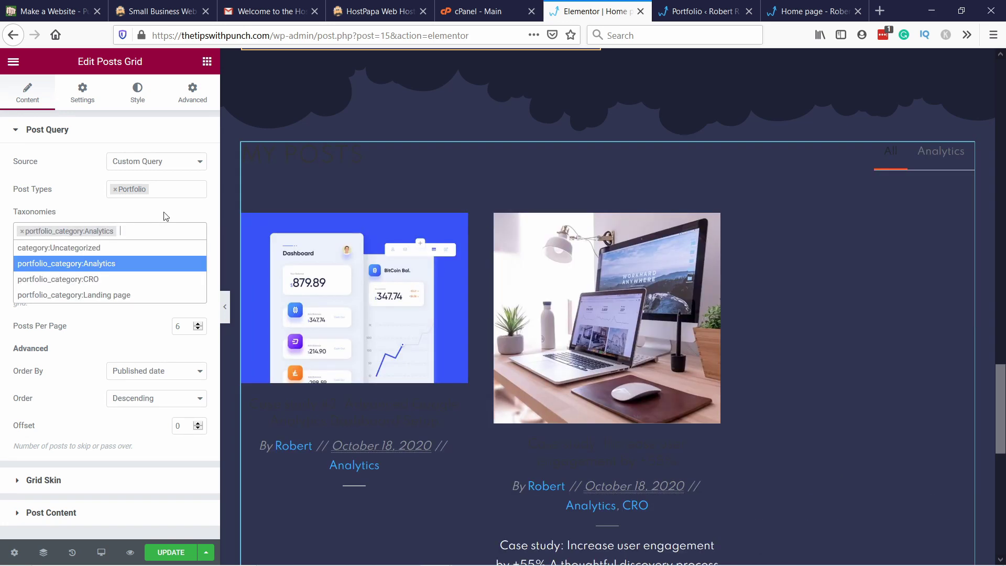
left_click(115, 280)
left_click(139, 246)
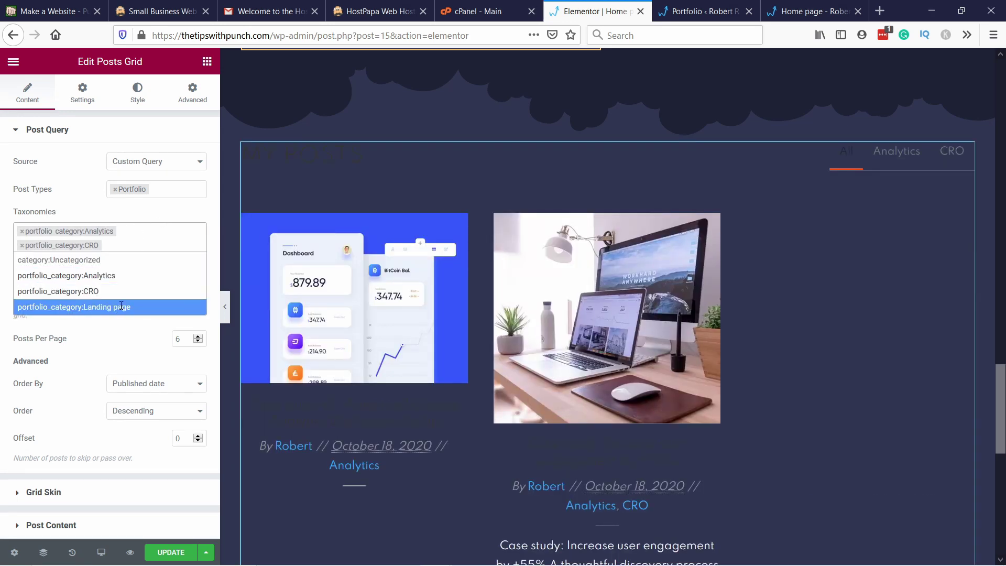
left_click(121, 306)
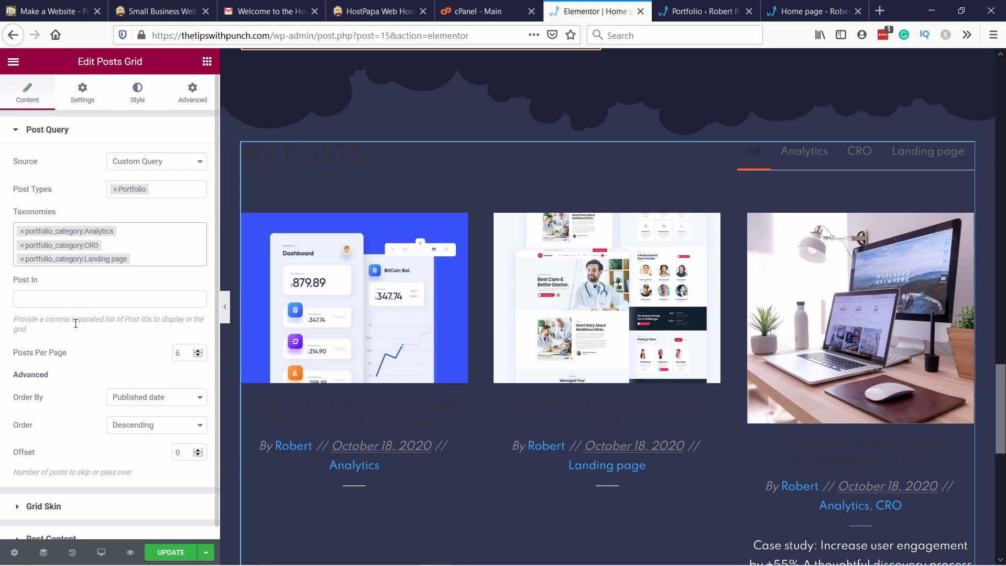
Step: Show 3 posts per page and set Order By to No order
left_click(200, 359)
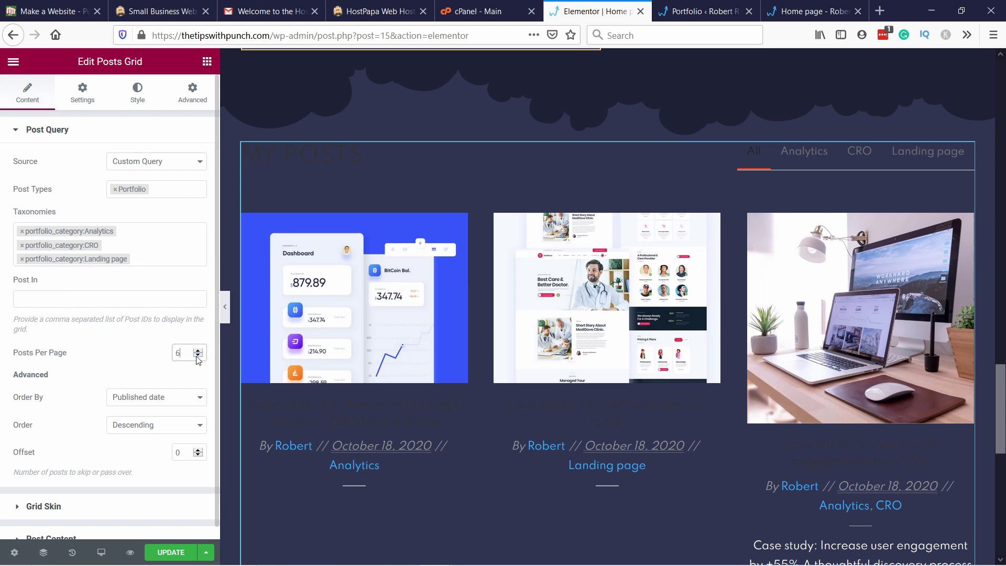
left_click(199, 355)
left_click(198, 356)
left_click(198, 356)
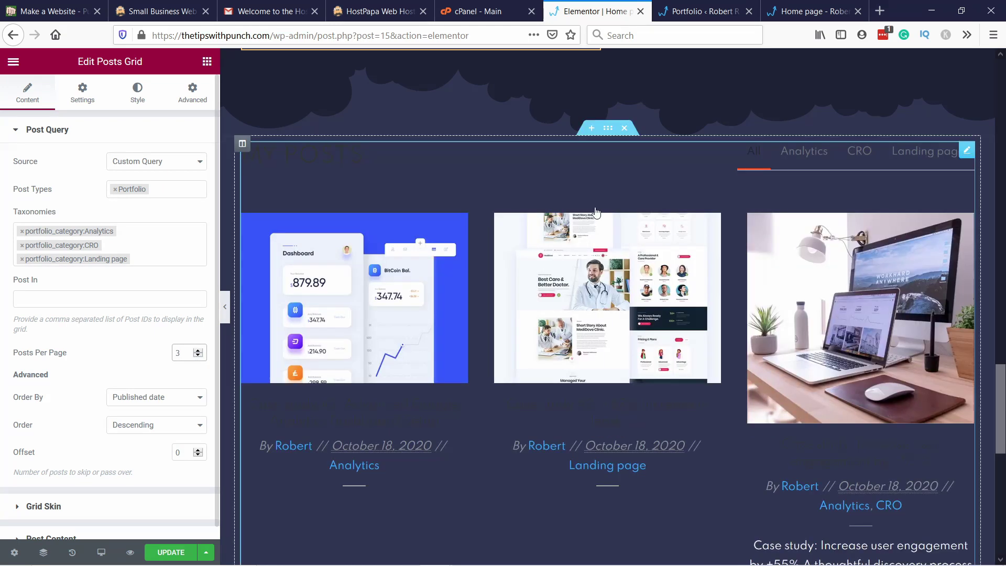
scroll(137, 272, "down", 1)
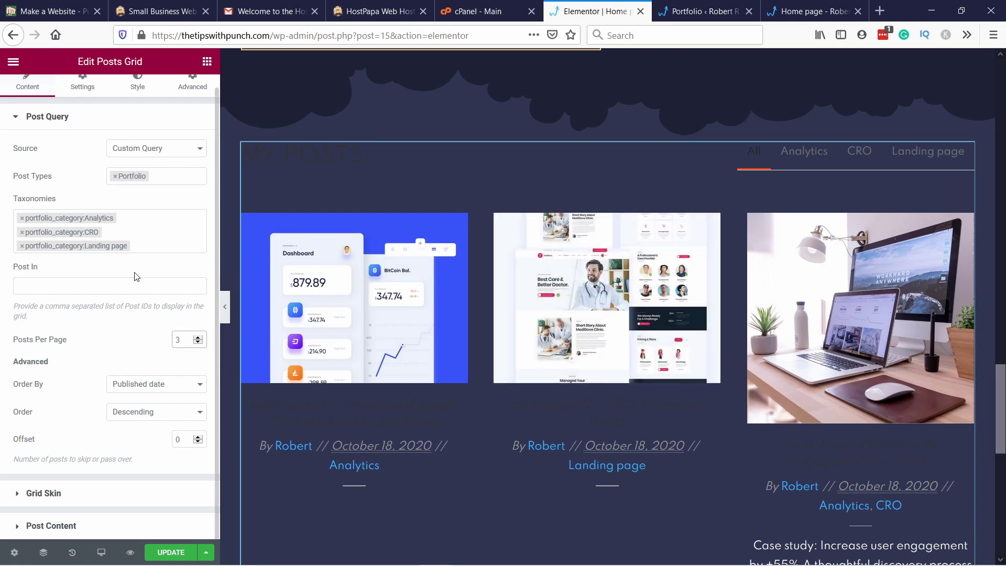
left_click(160, 396)
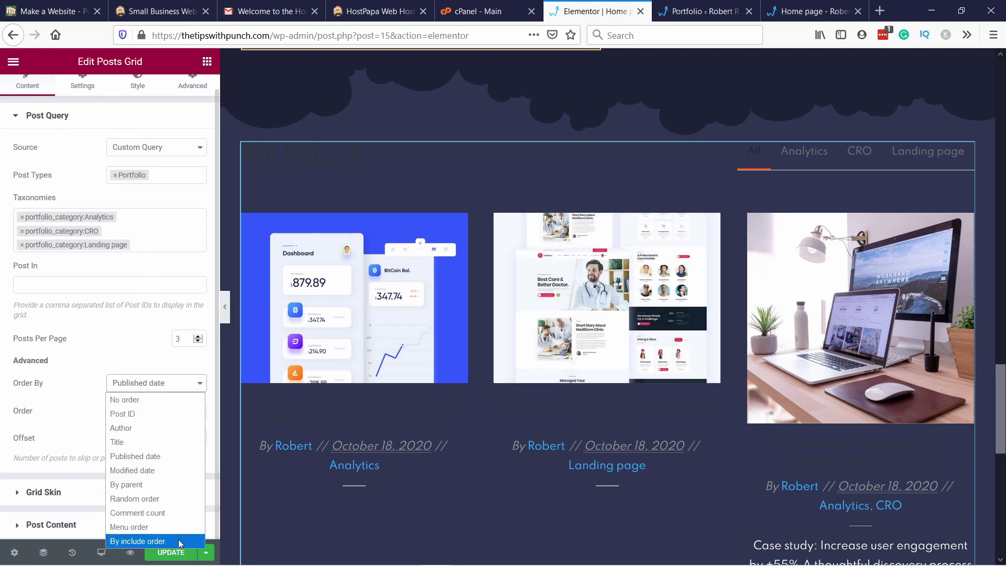
left_click(130, 400)
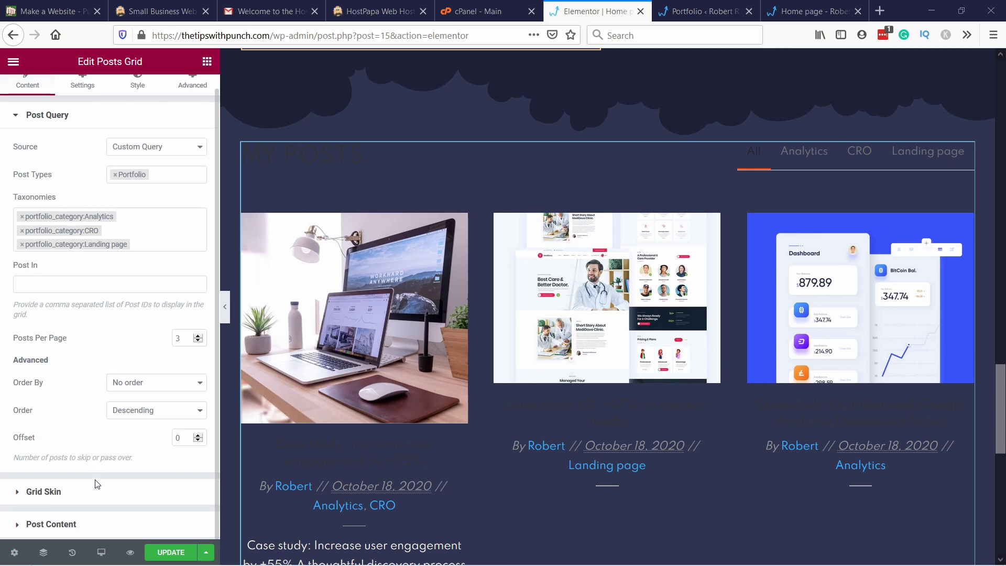
left_click(83, 527)
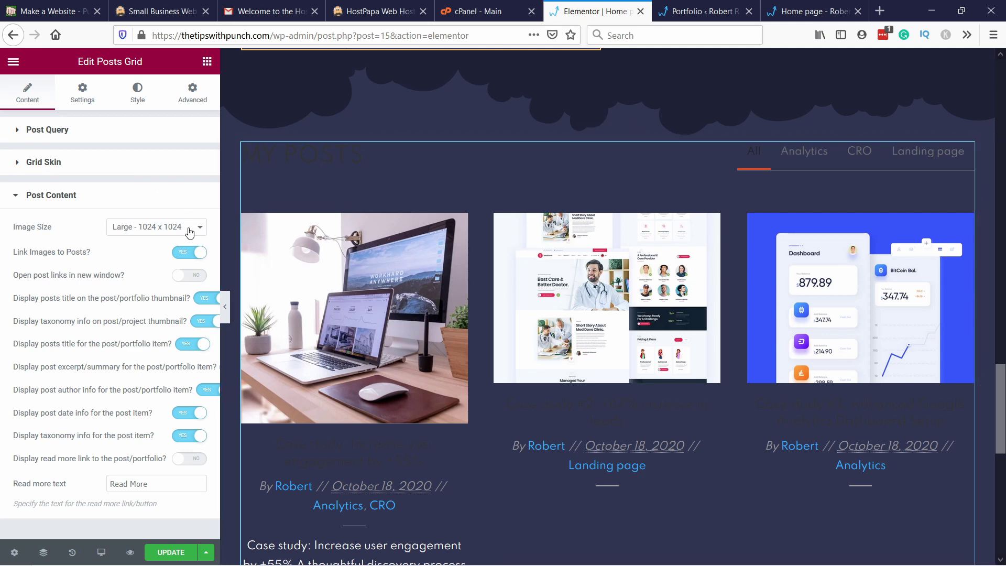
Step: Turn off thumbnail taxonomy, excerpt, author, date and taxonomy info on the post cards
left_click(203, 322)
left_click_drag(236, 411, 300, 404)
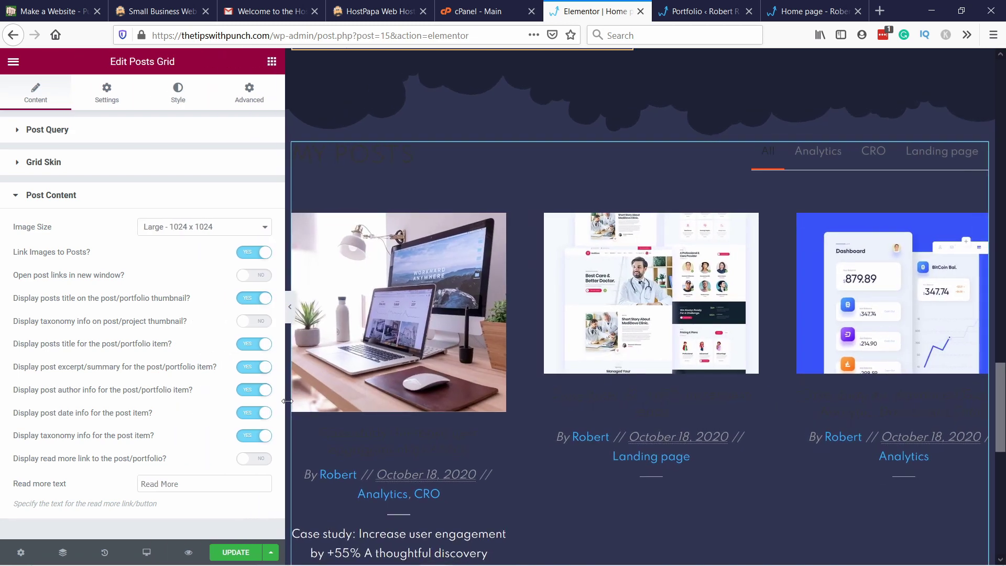
left_click(243, 370)
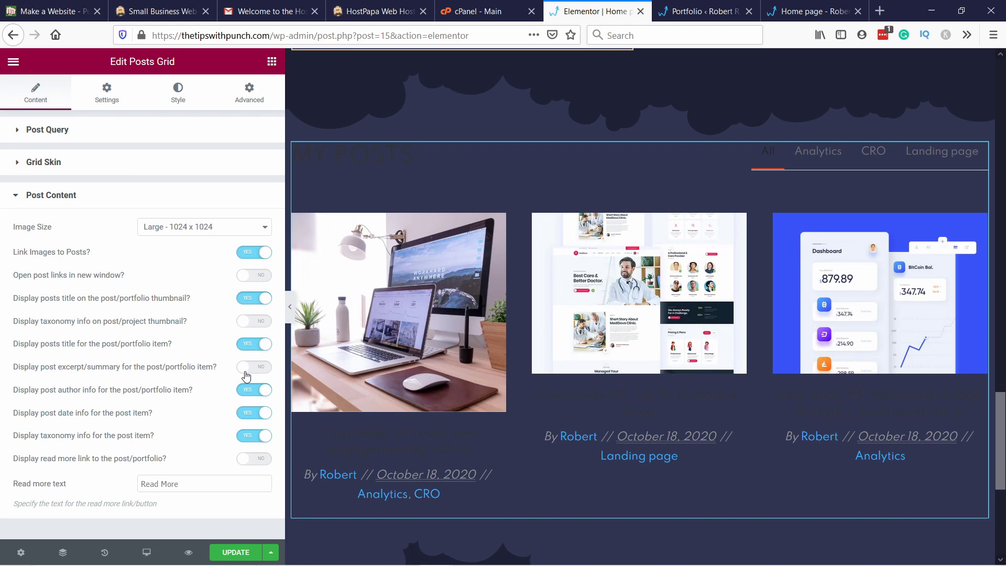
left_click(246, 373)
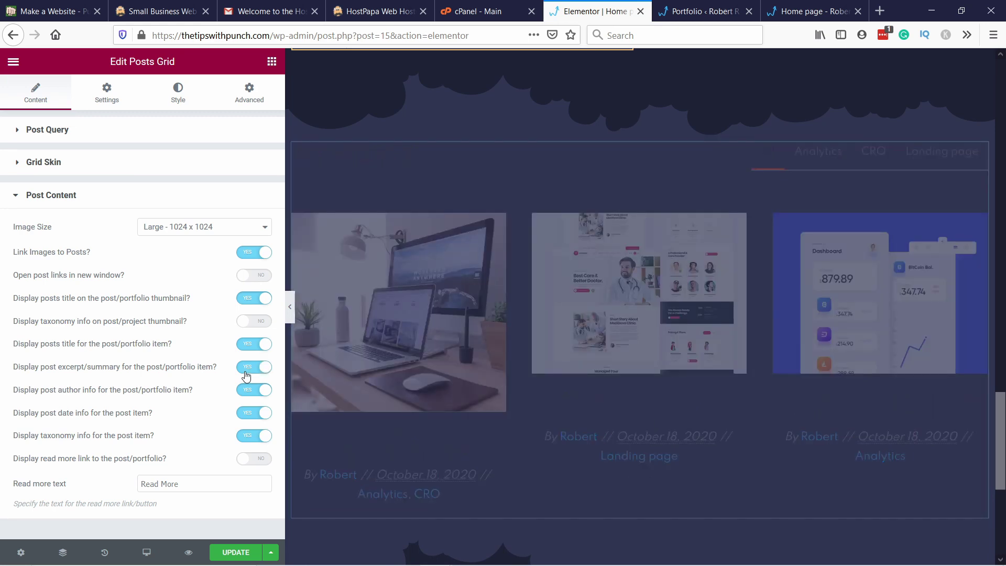
scroll(330, 373, "down", 3)
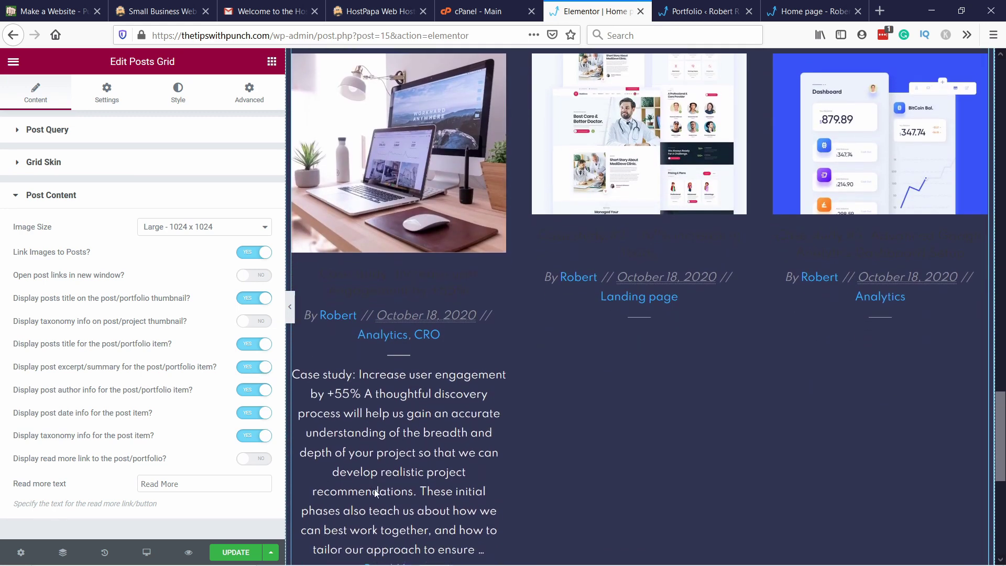
scroll(426, 408, "up", 4)
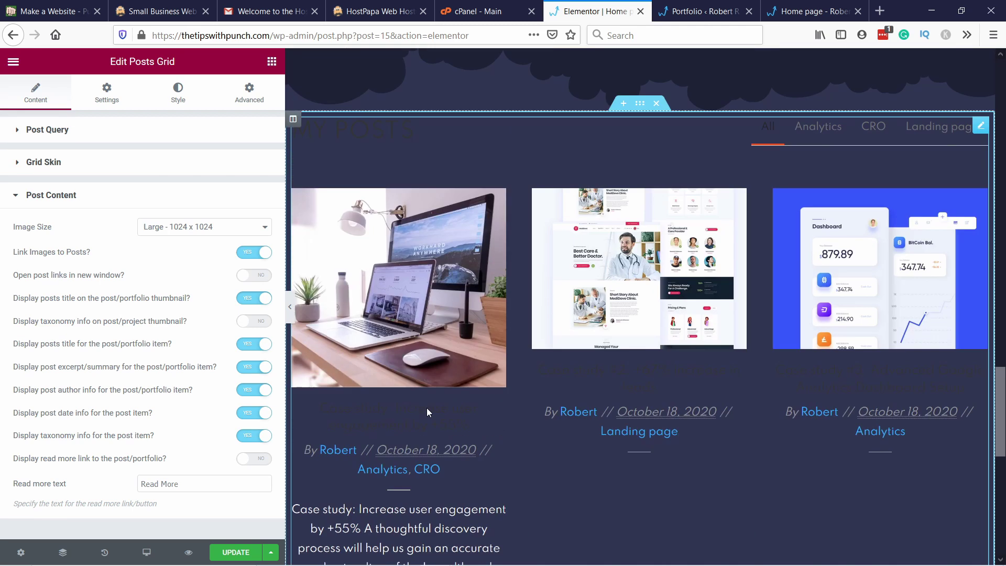
left_click(254, 370)
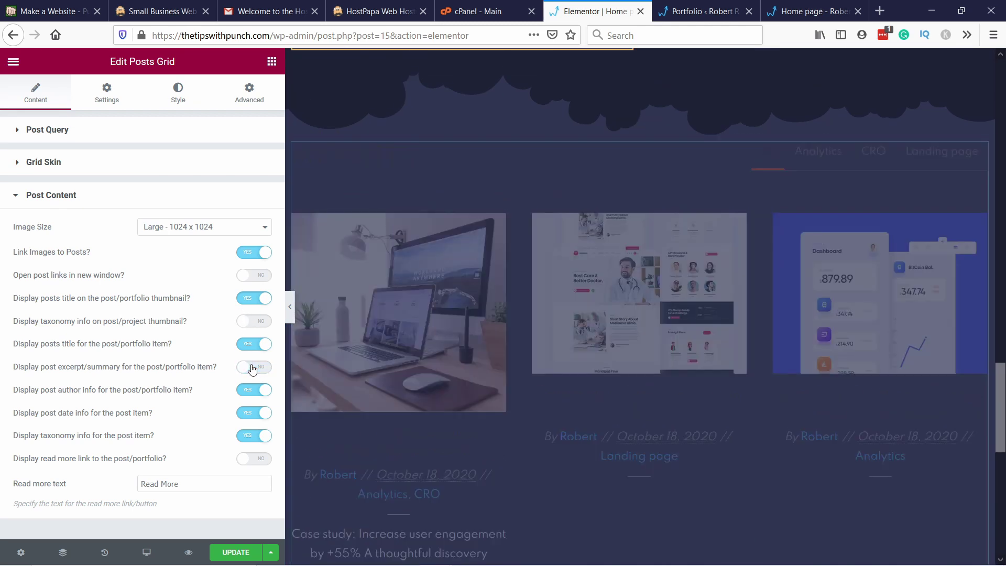
left_click(260, 394)
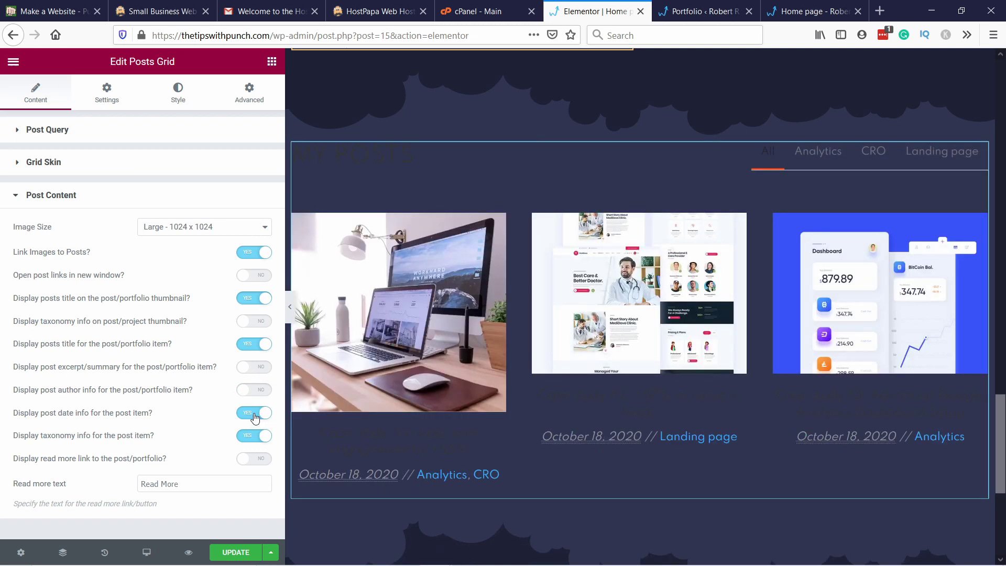
left_click(254, 414)
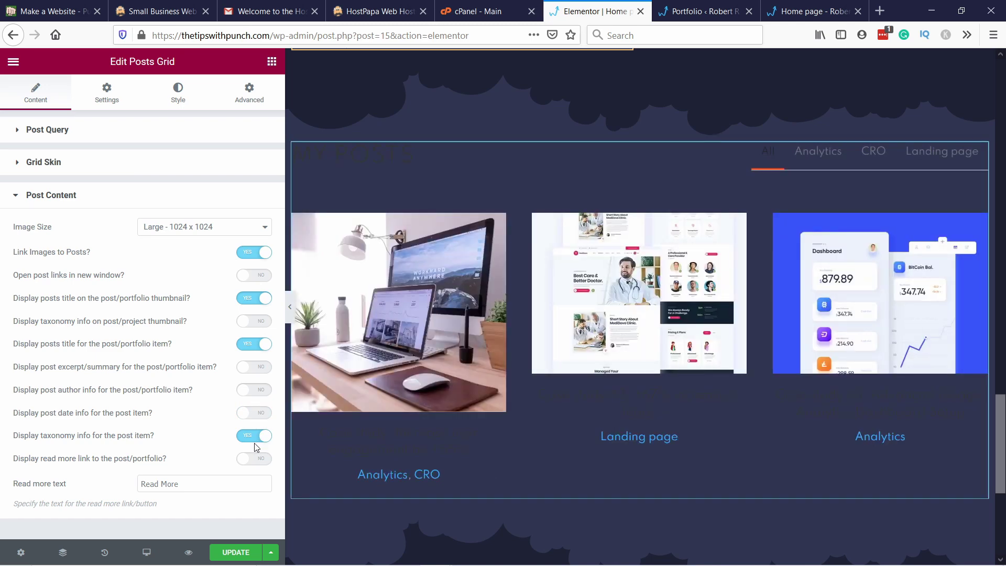
left_click(252, 437)
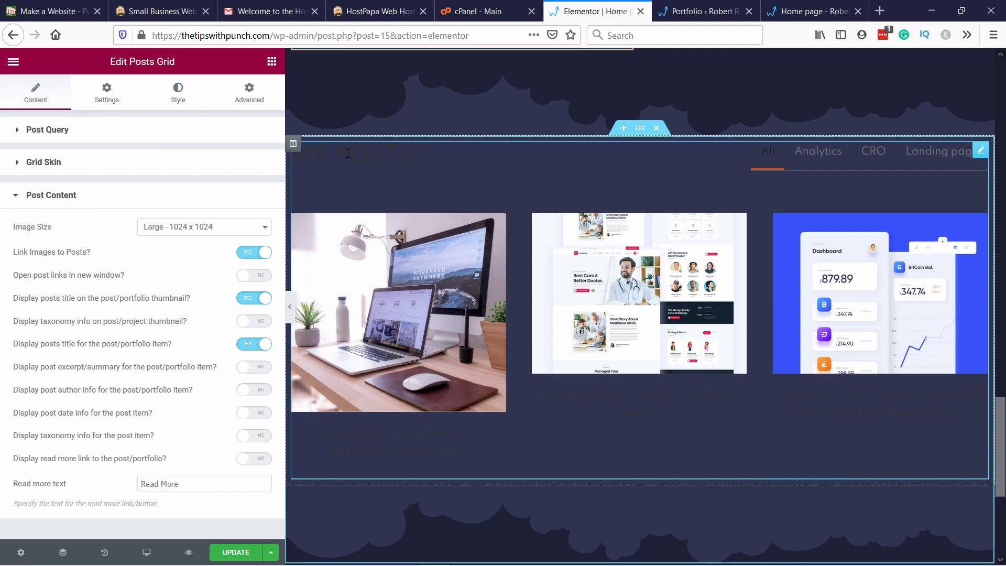
Step: Make the MY POSTS heading and the filter tabs, including hover, white with global Primary
left_click(180, 97)
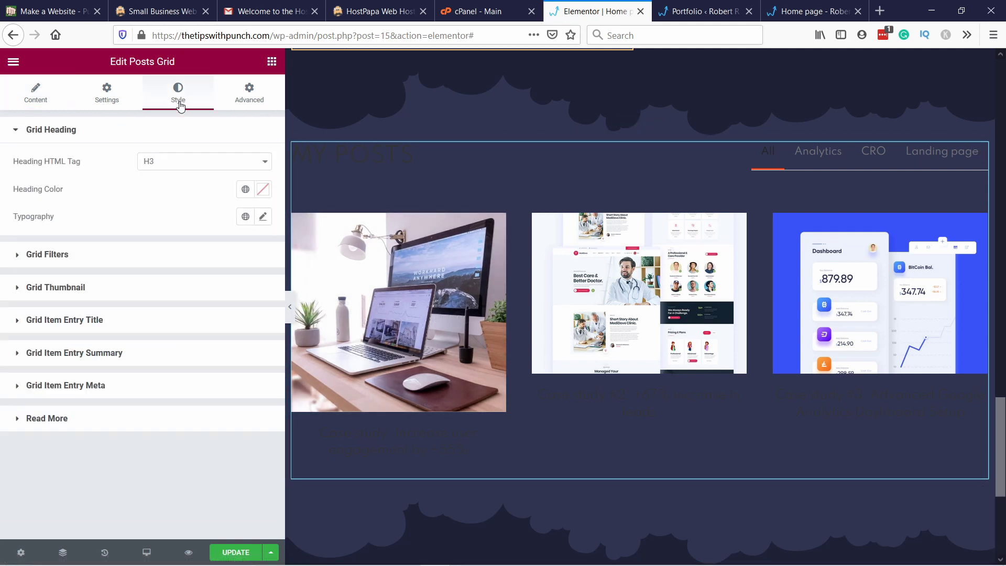
left_click(245, 189)
left_click(109, 262)
left_click(152, 255)
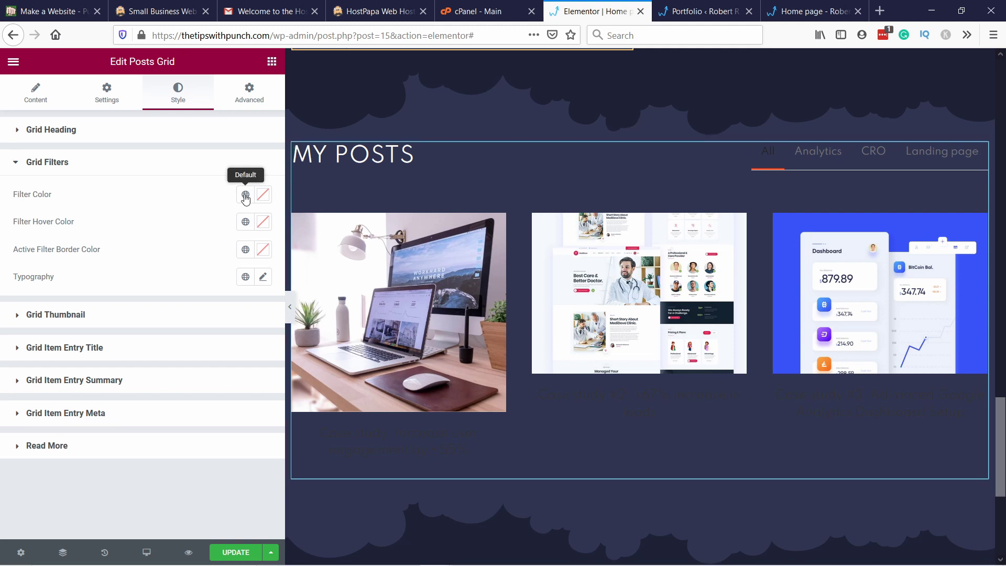
left_click(246, 196)
left_click(124, 254)
left_click(247, 223)
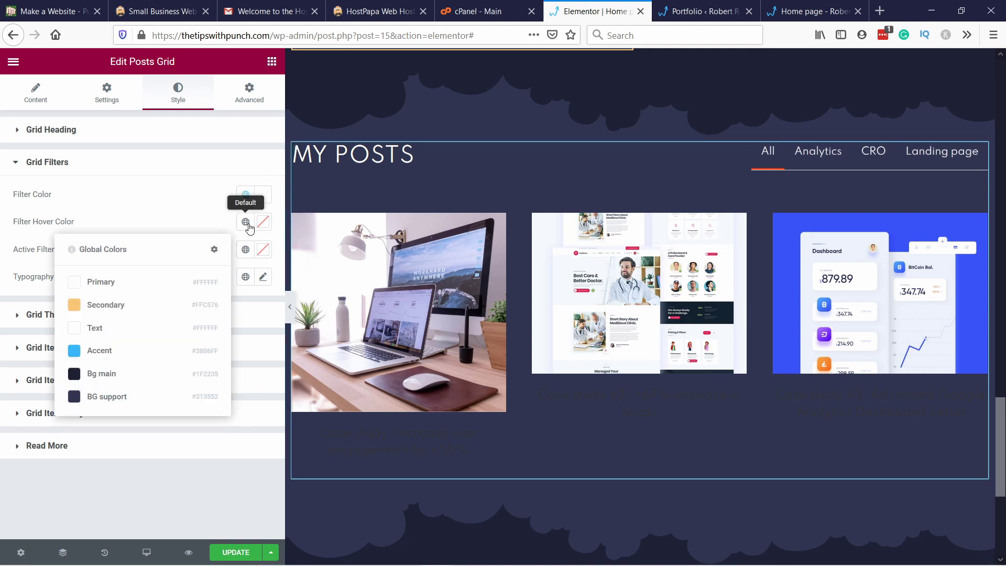
left_click(146, 281)
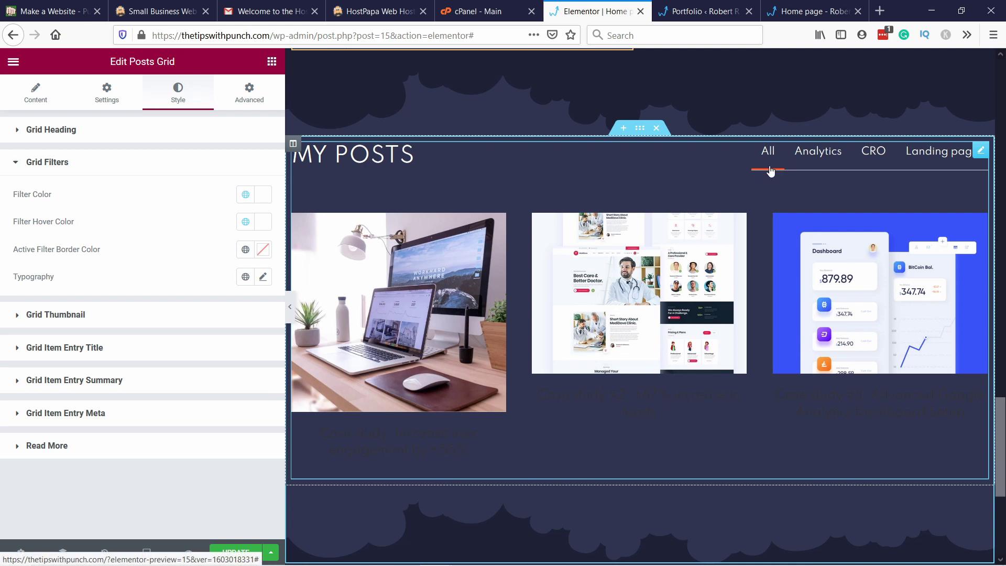
Step: Underline the active filter in orange Secondary and set filter typography to Primary
left_click(245, 249)
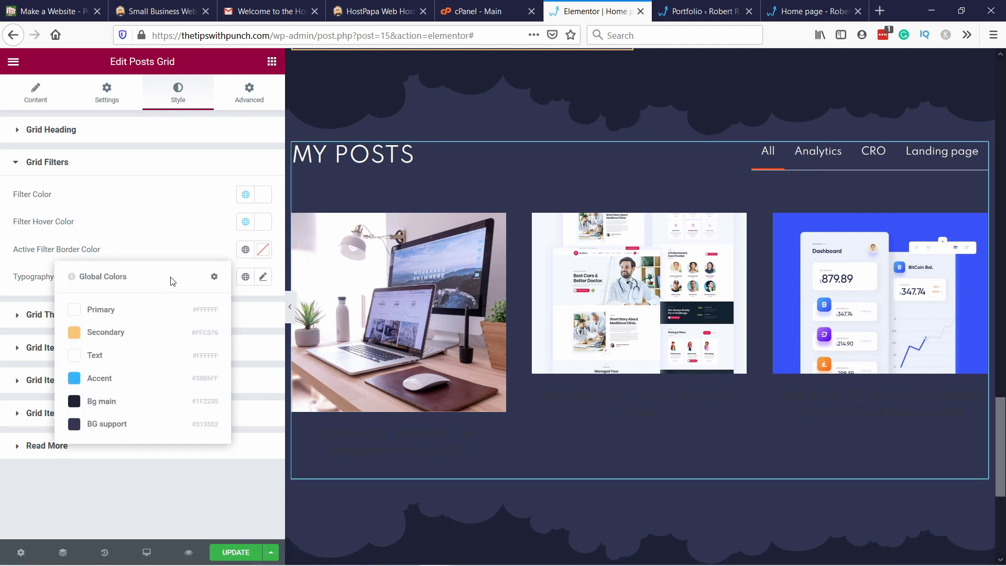
left_click(118, 340)
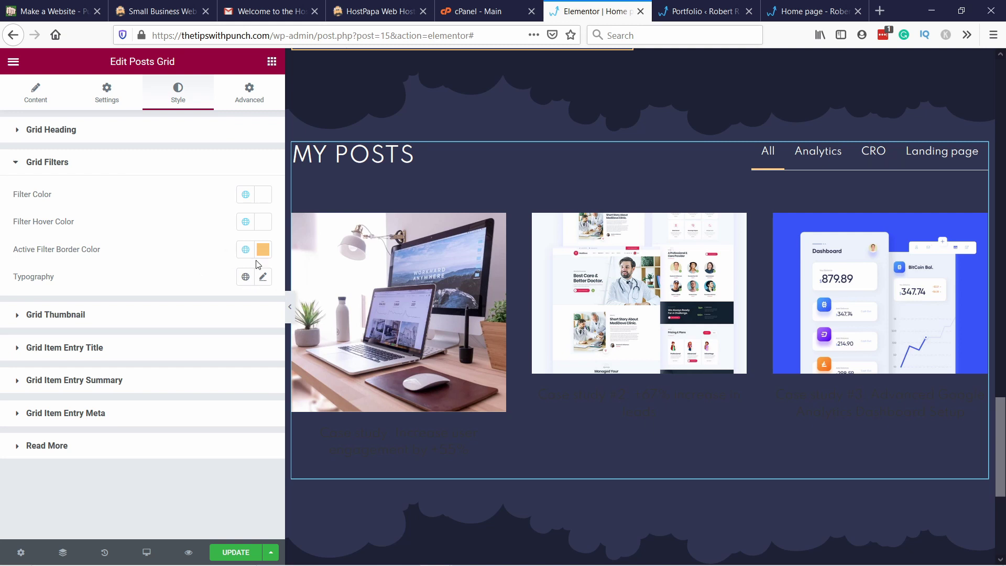
left_click(246, 277)
left_click(104, 334)
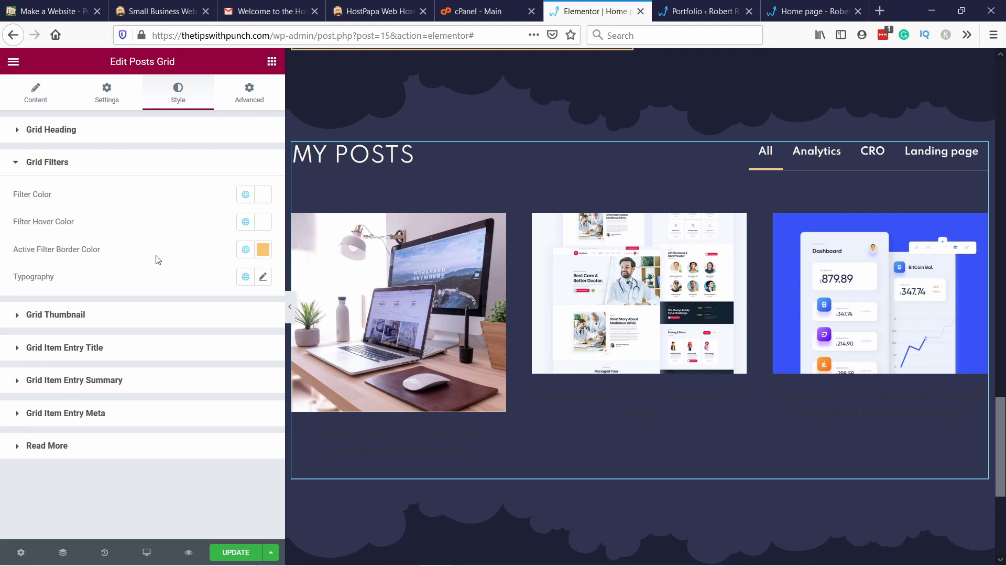
left_click(25, 316)
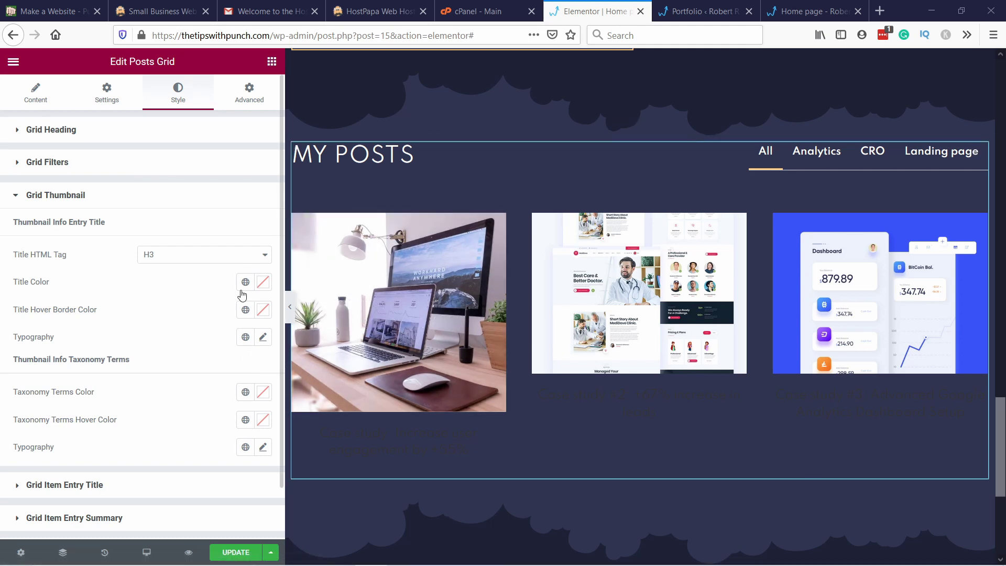
right_click(228, 324)
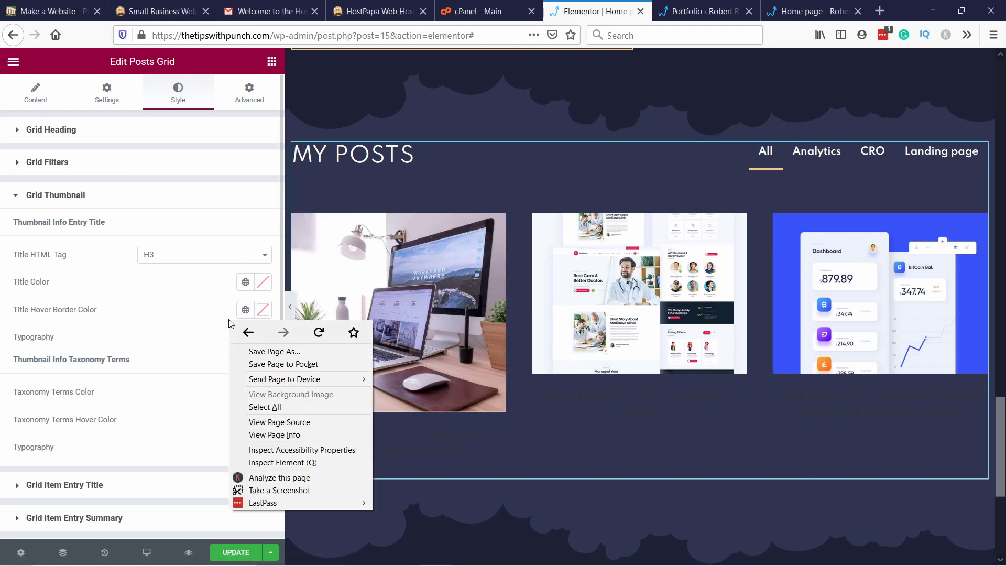
left_click(186, 327)
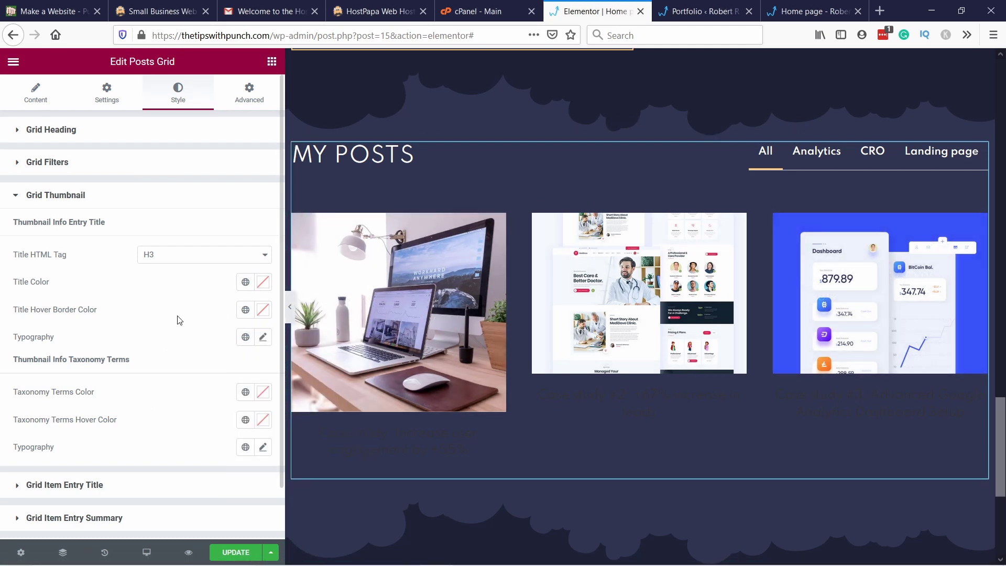
Step: Make the post titles white (Primary) with a light grey #E3DDDD hover colour
left_click(54, 199)
left_click(76, 228)
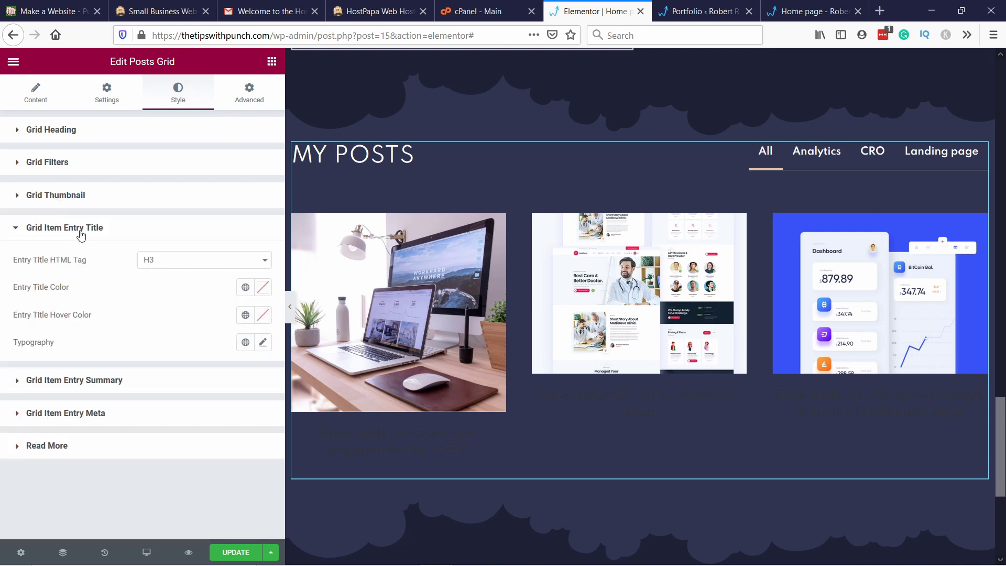
left_click(245, 288)
left_click(109, 350)
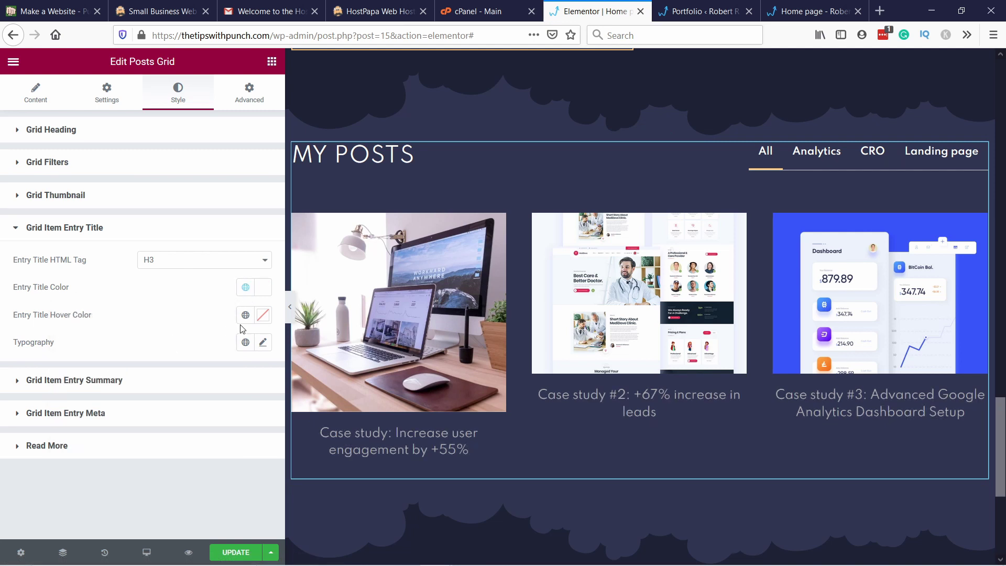
left_click(245, 315)
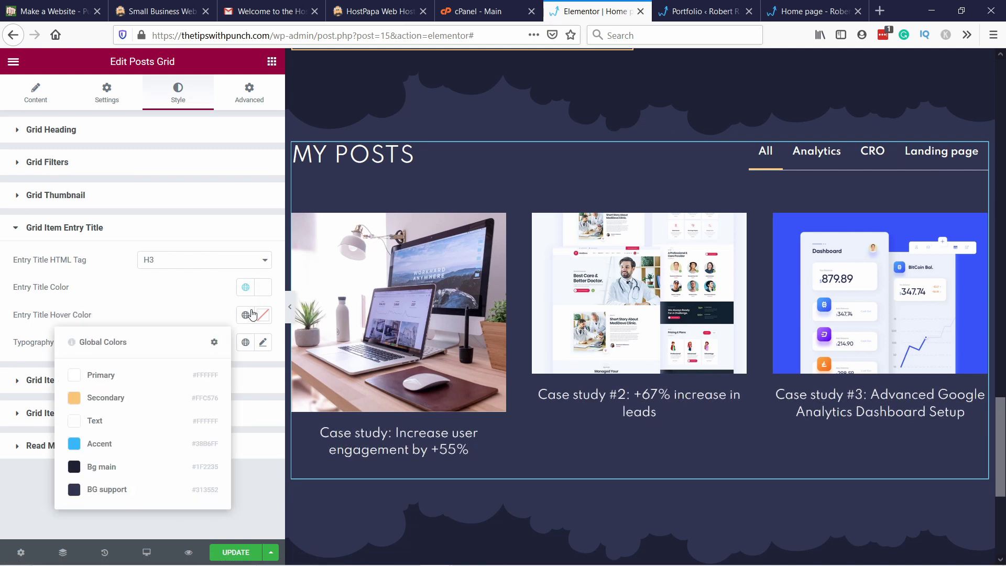
left_click(132, 376)
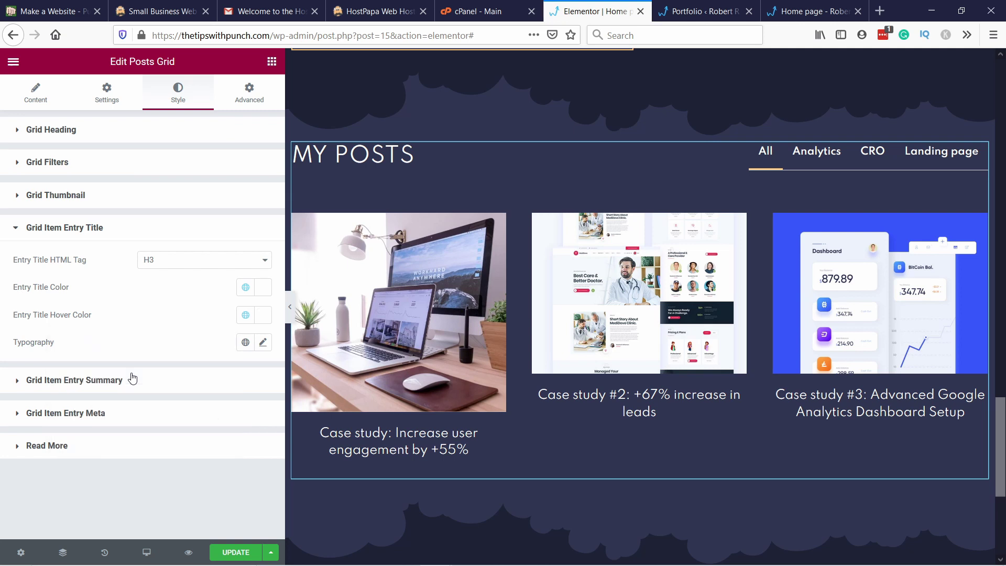
left_click(245, 316)
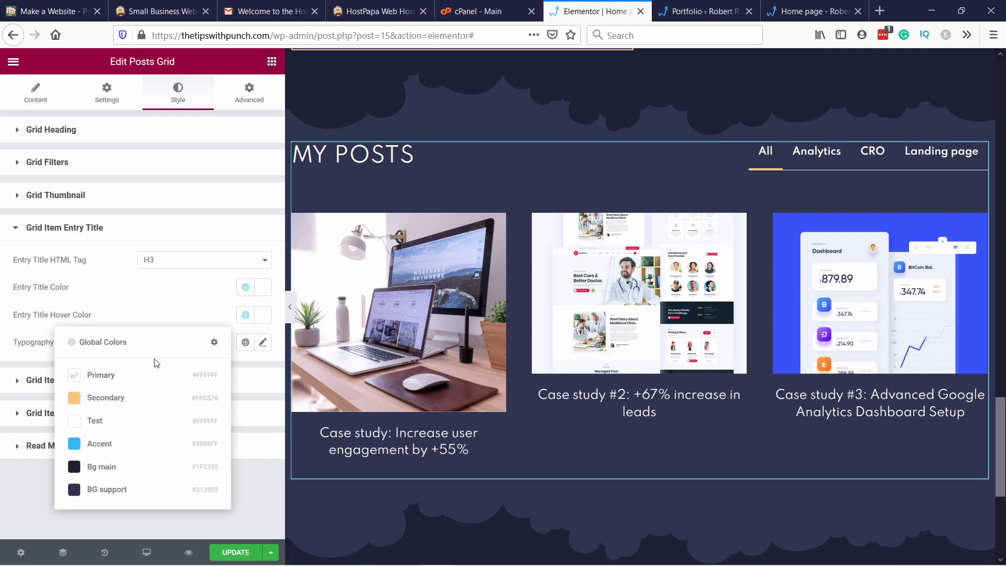
left_click(263, 342)
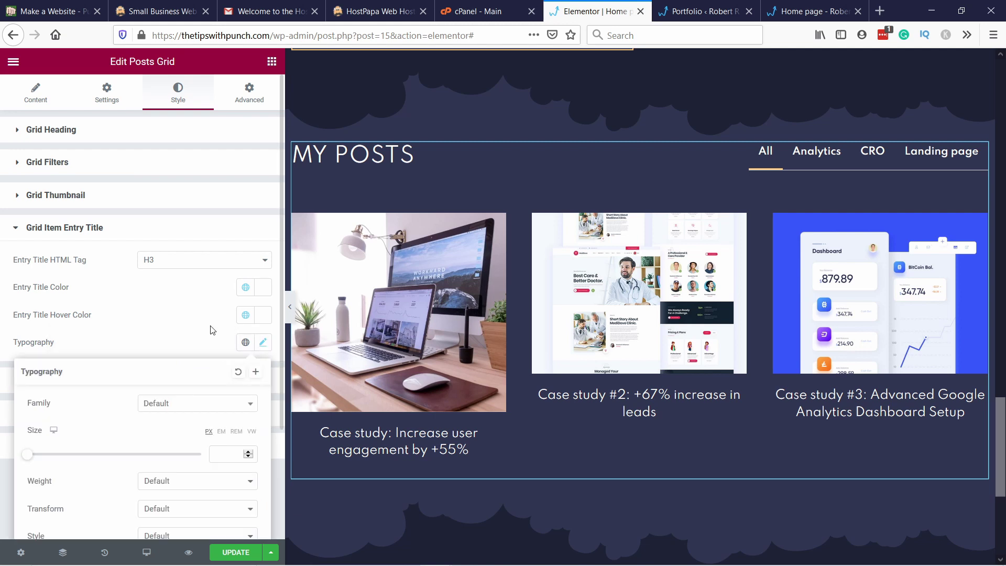
left_click(264, 342)
left_click(263, 316)
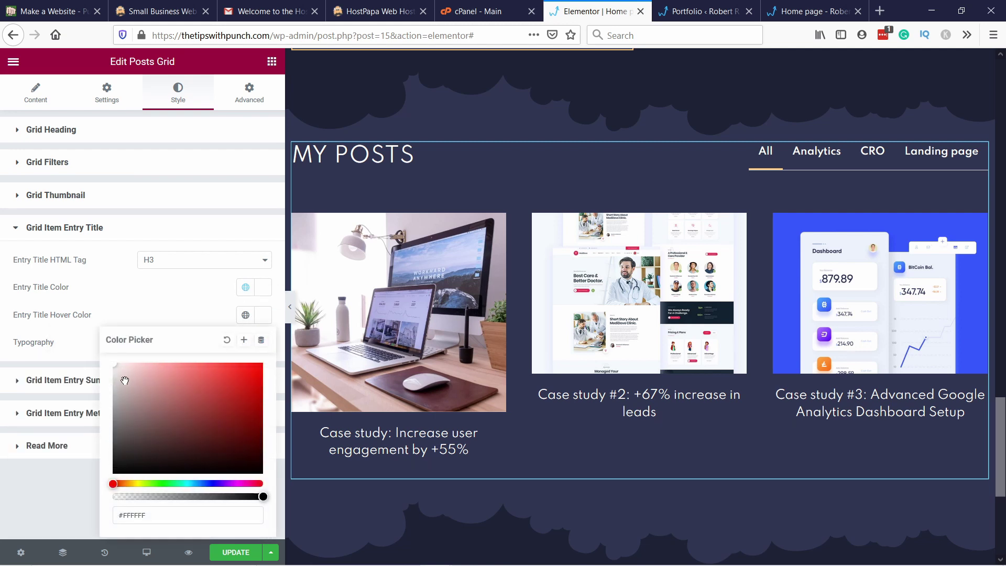
left_click_drag(124, 383, 116, 375)
left_click(156, 316)
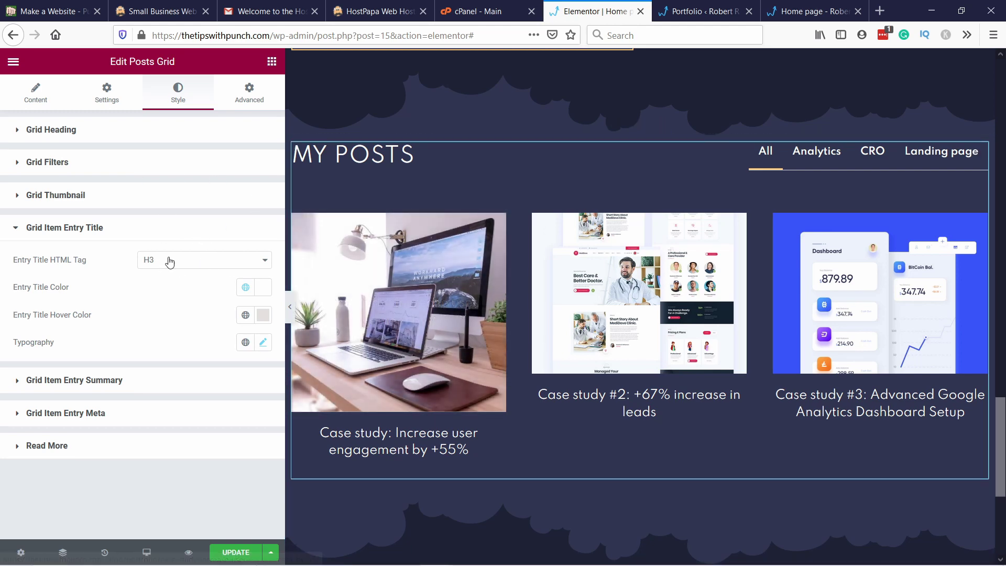
Step: Set the MY POSTS heading tag to H2 and compare it with the Education, Skills and hero headings
left_click(77, 141)
left_click(175, 167)
left_click(175, 191)
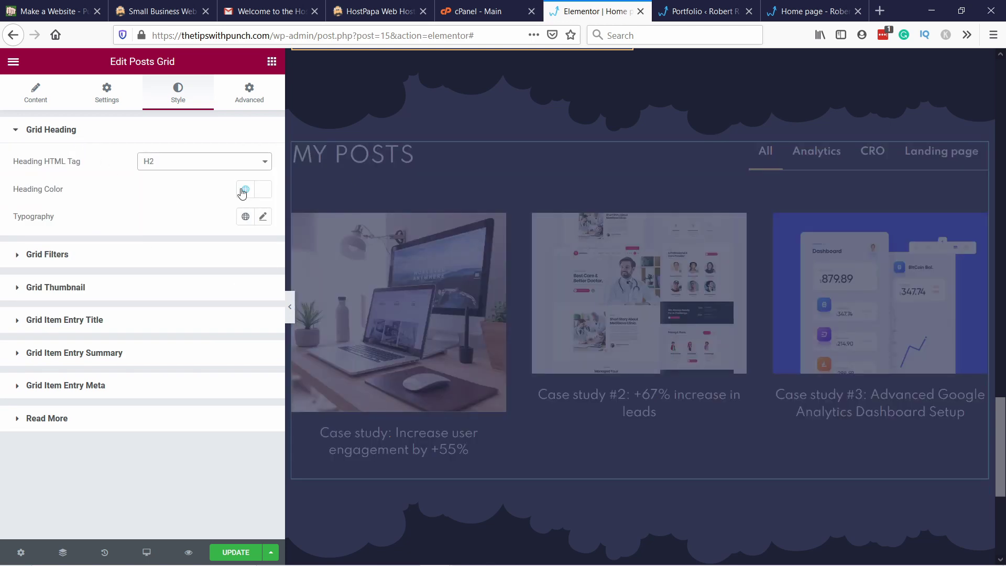
scroll(325, 169, "up", 10)
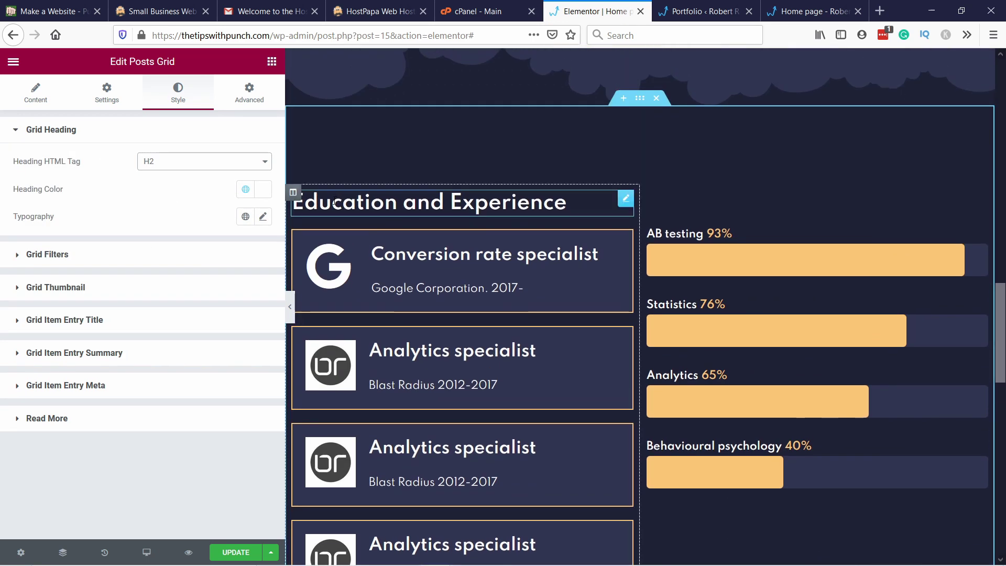
right_click(334, 209)
left_click(362, 218)
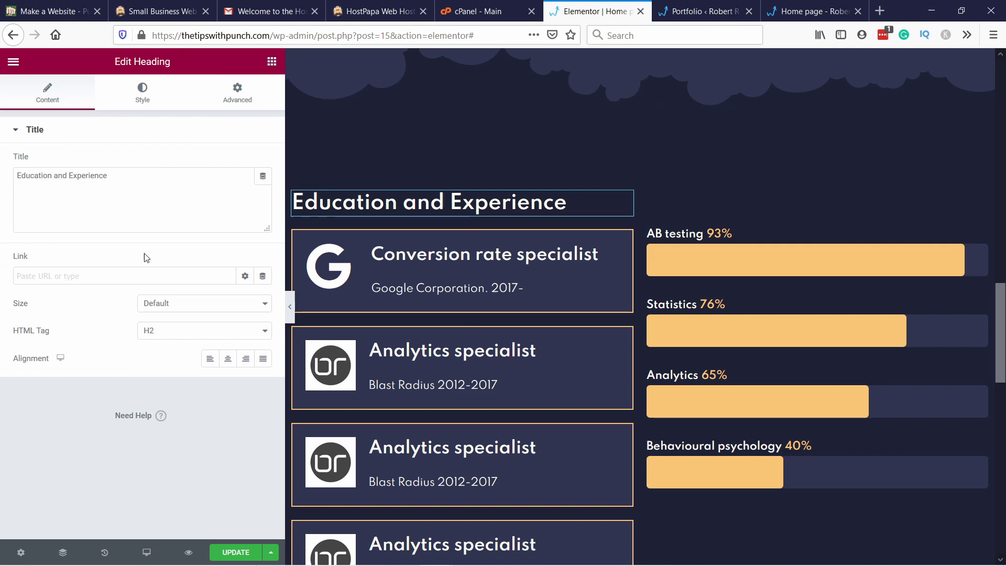
scroll(379, 197, "up", 8)
scroll(378, 197, "up", 3)
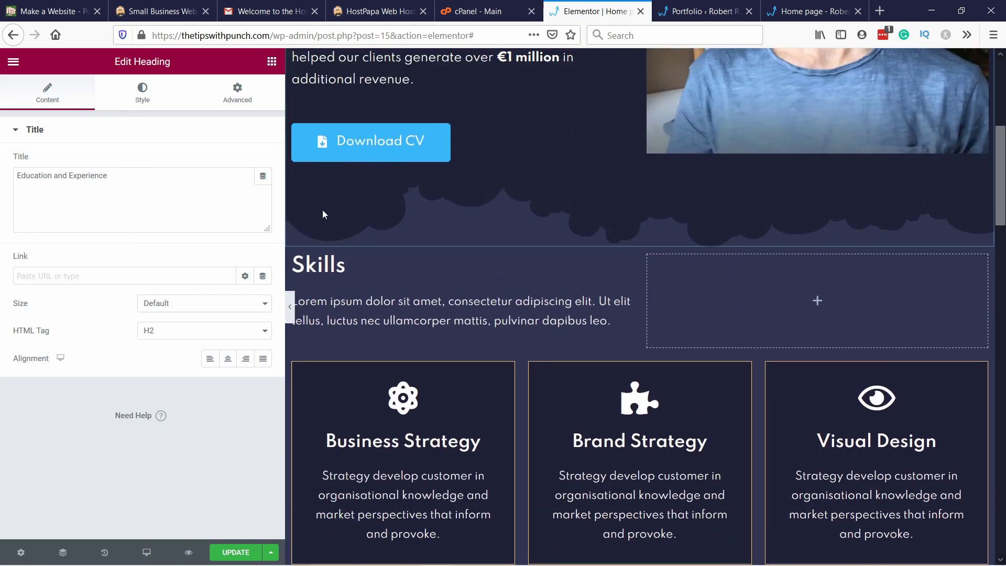
right_click(324, 267)
left_click(357, 277)
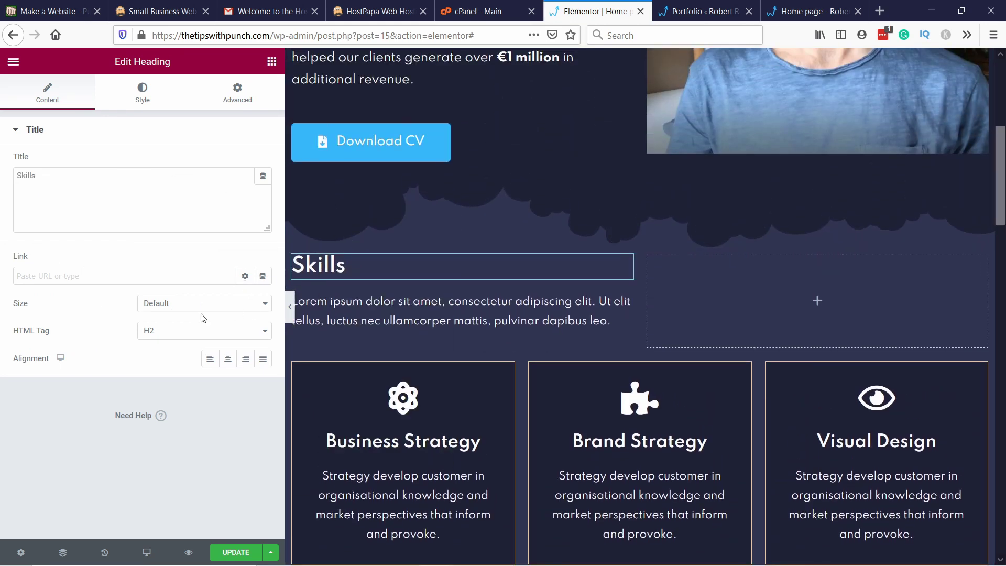
scroll(403, 238, "up", 5)
right_click(347, 186)
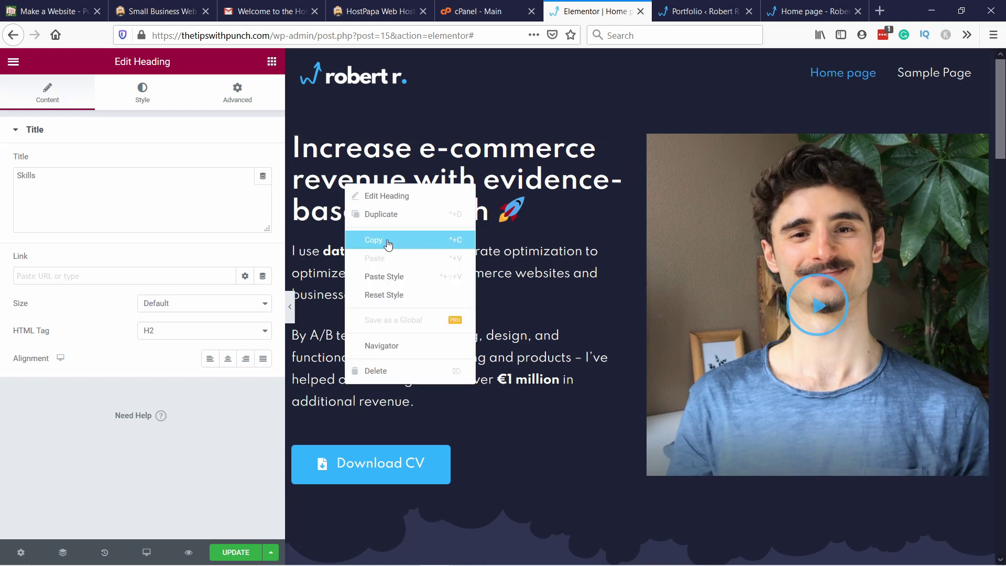
left_click(373, 196)
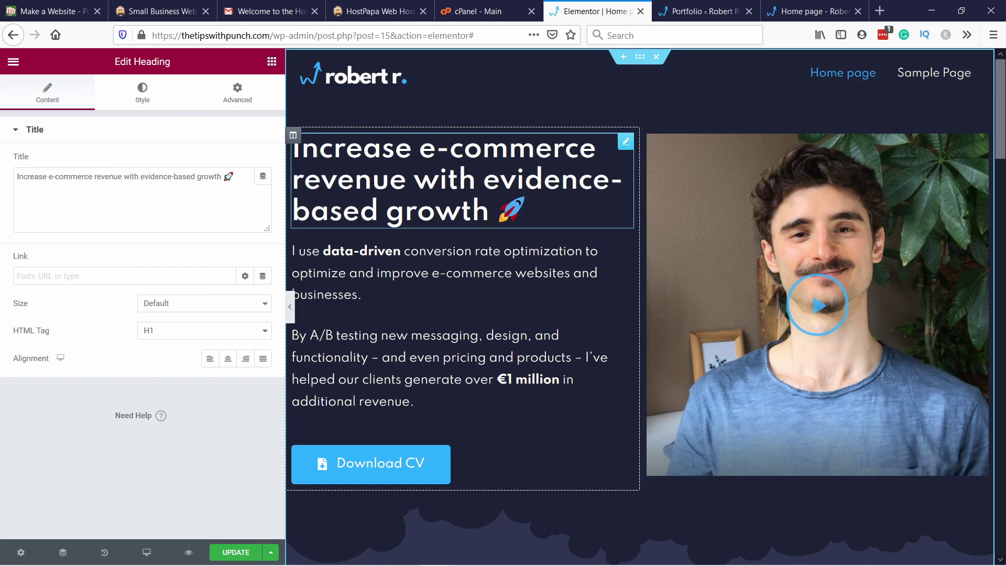
Step: Set the grid heading's typography to the Primary global font
scroll(405, 152, "down", 20)
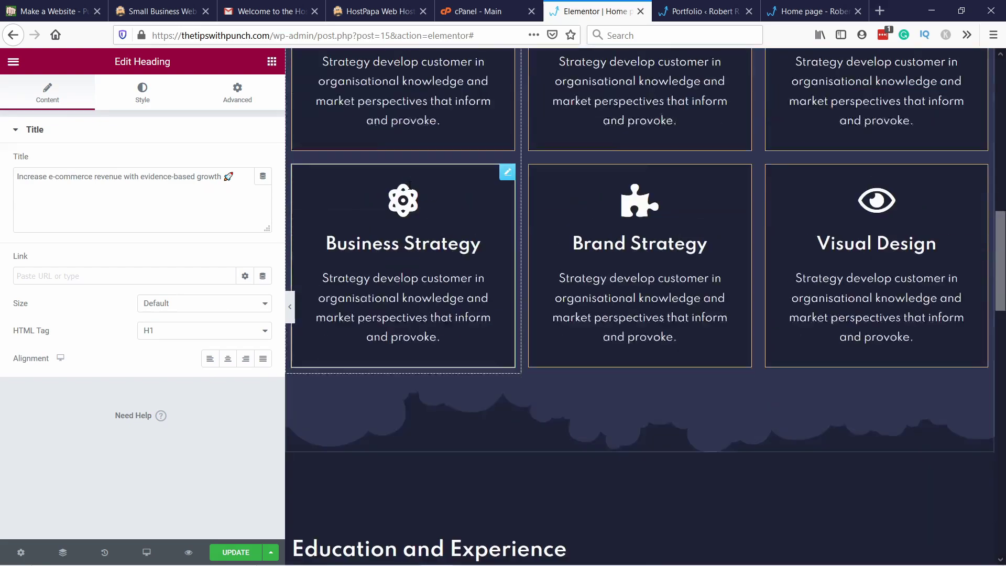
scroll(409, 146, "down", 3)
scroll(411, 157, "up", 5)
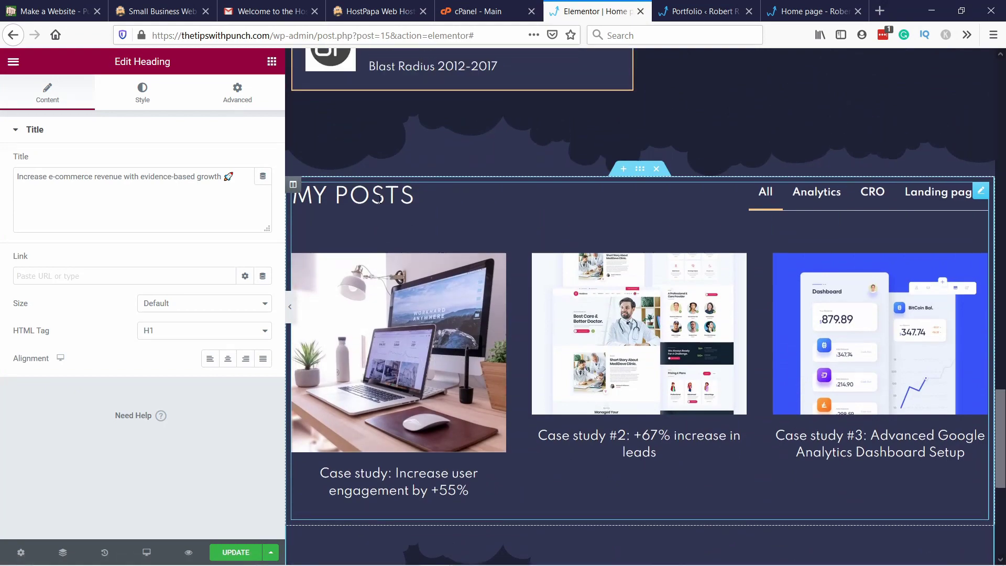
scroll(416, 184, "up", 7)
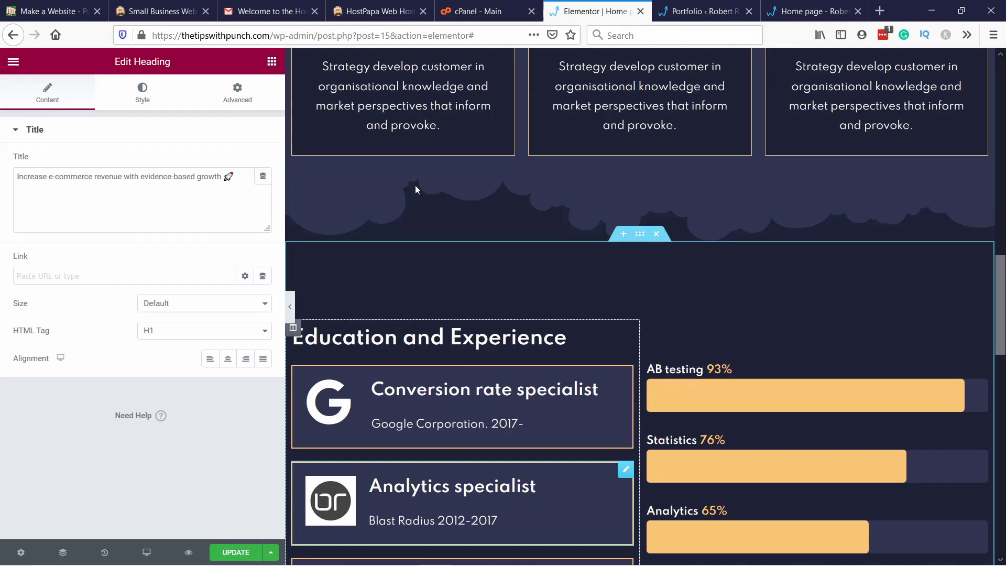
scroll(388, 362, "down", 10)
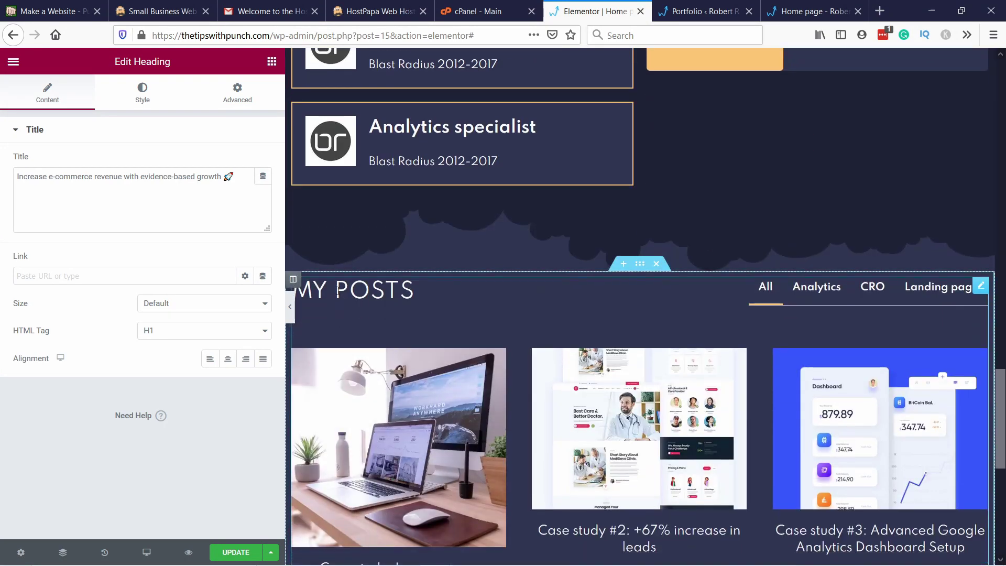
right_click(350, 291)
left_click(352, 294)
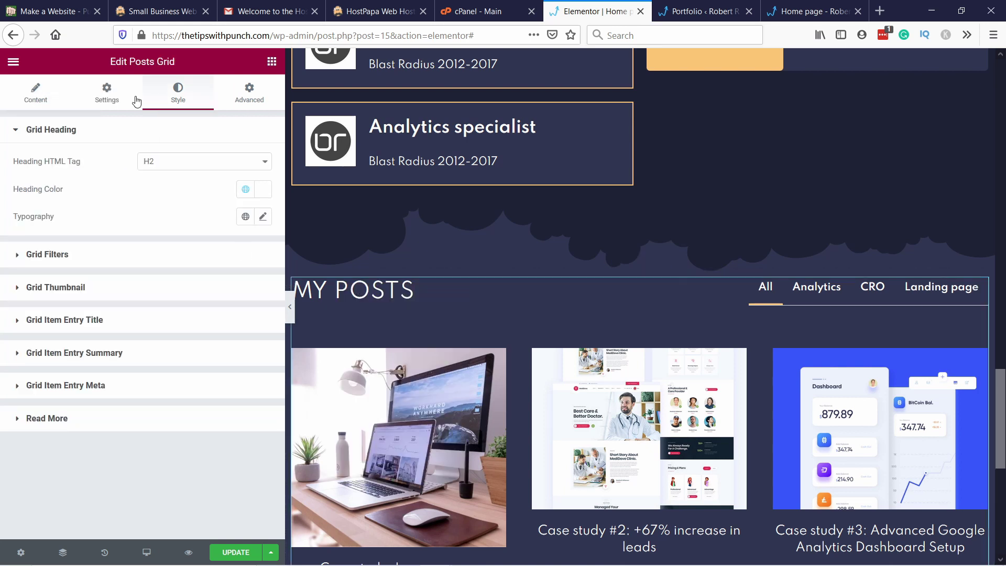
left_click(125, 95)
left_click(178, 100)
left_click(246, 217)
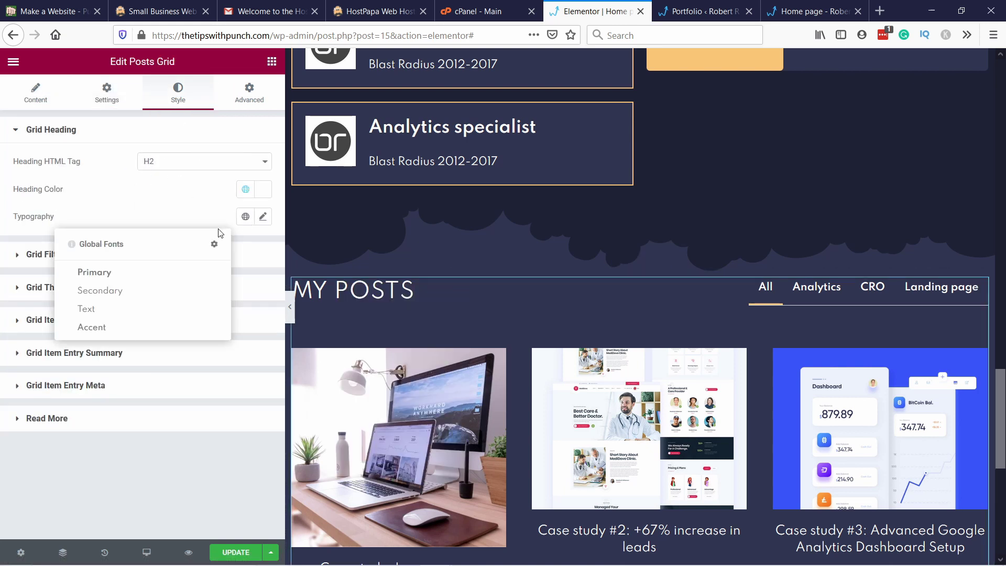
left_click(108, 273)
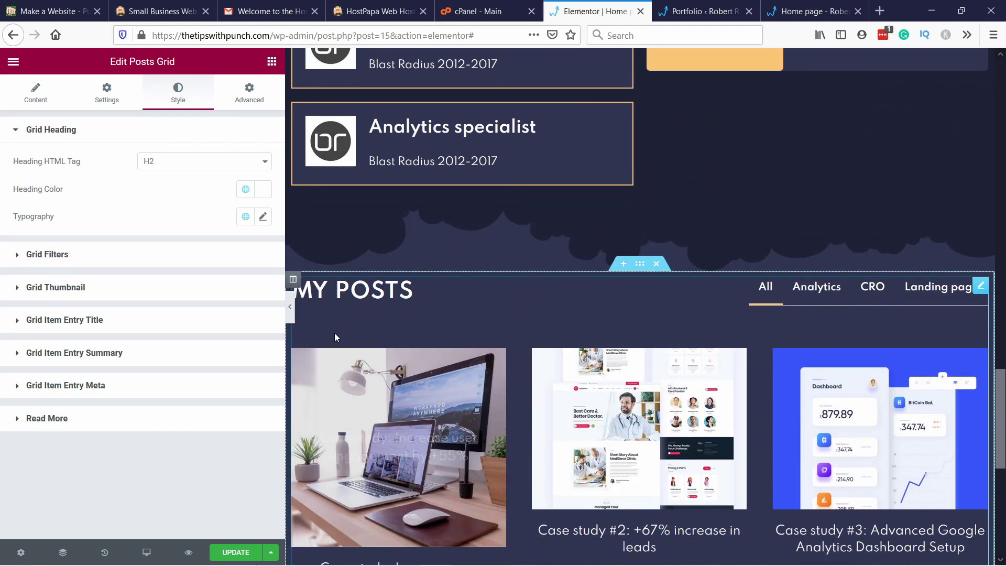
scroll(335, 332, "down", 4)
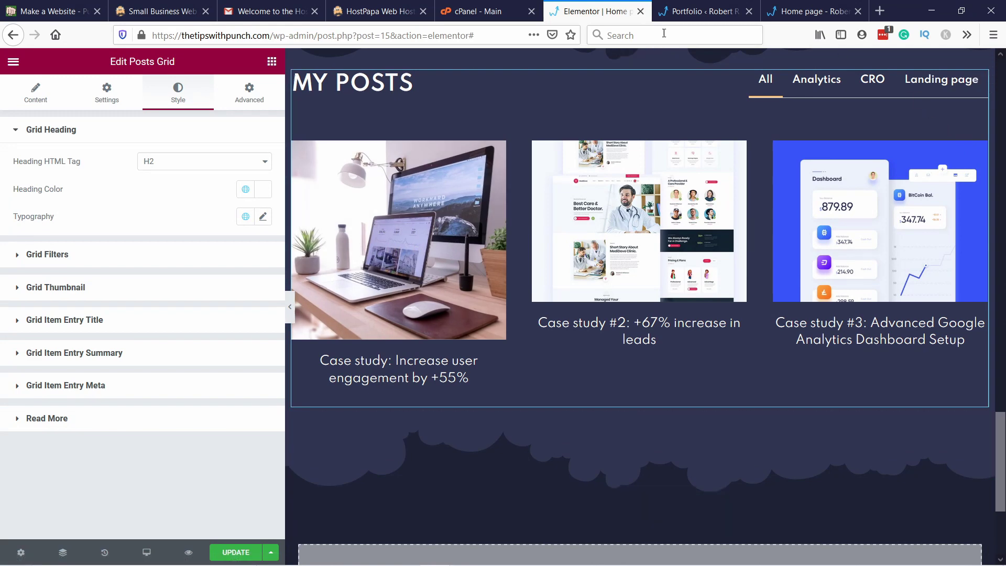
scroll(804, 90, "up", 2)
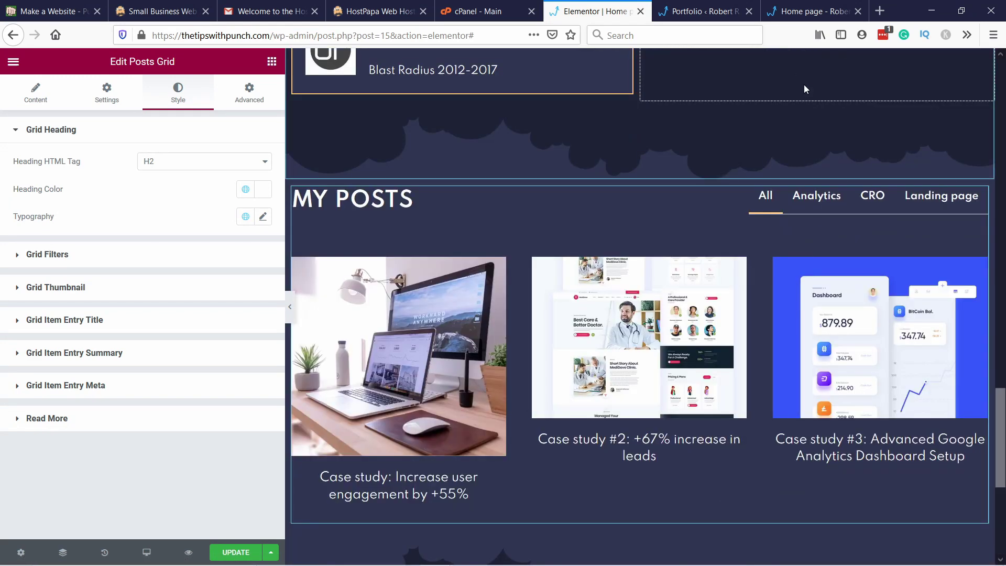
left_click(816, 197)
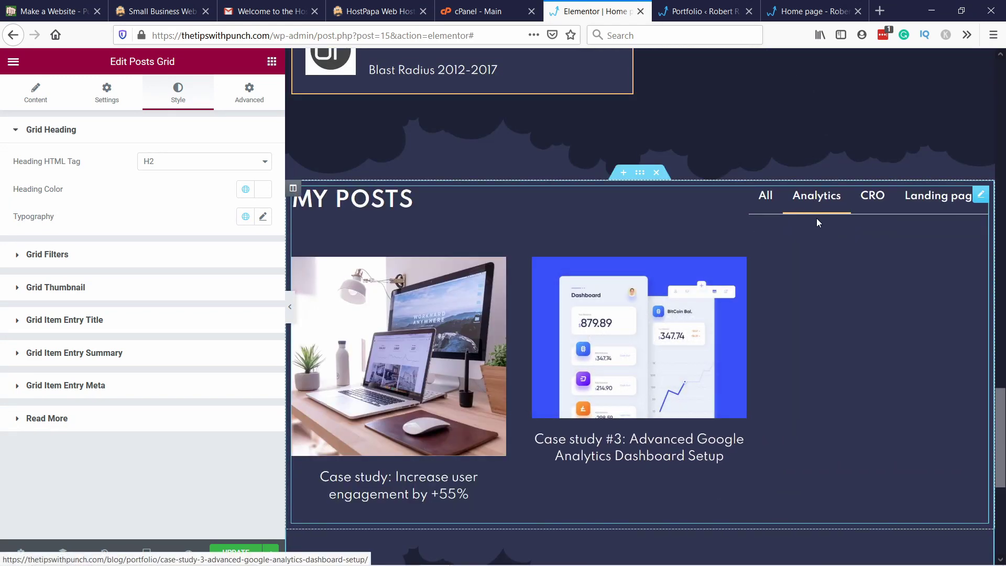
left_click(872, 197)
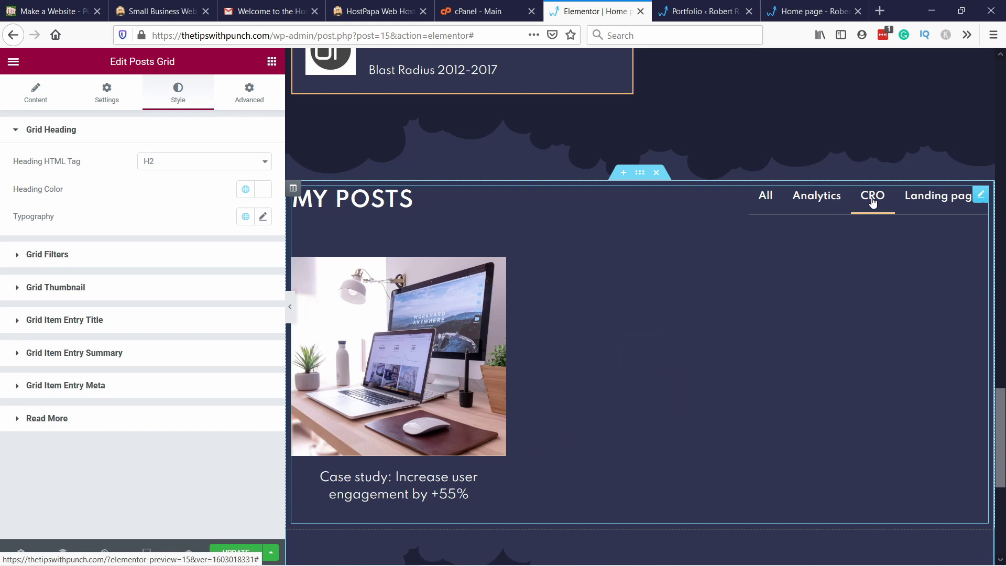
left_click(930, 198)
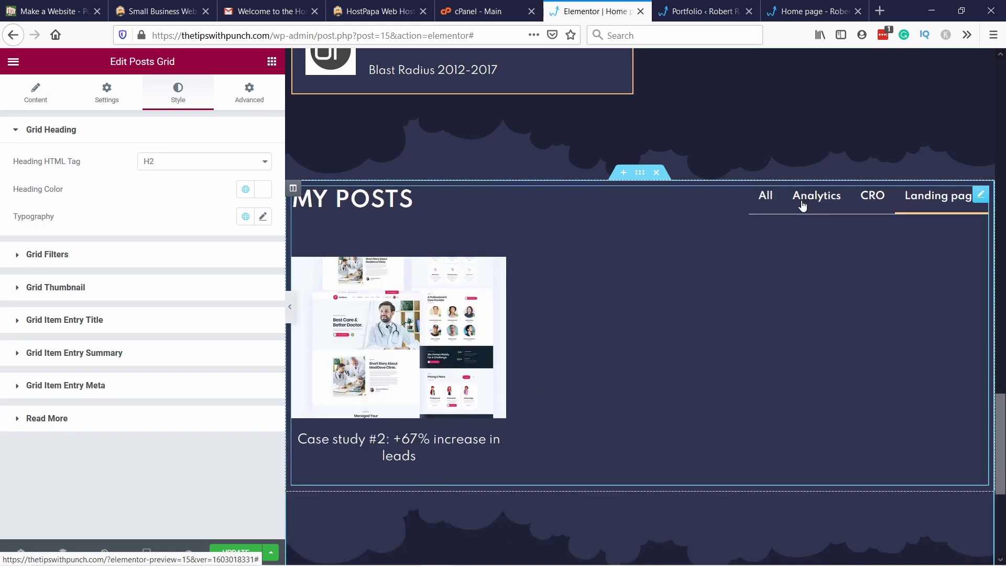
left_click(802, 200)
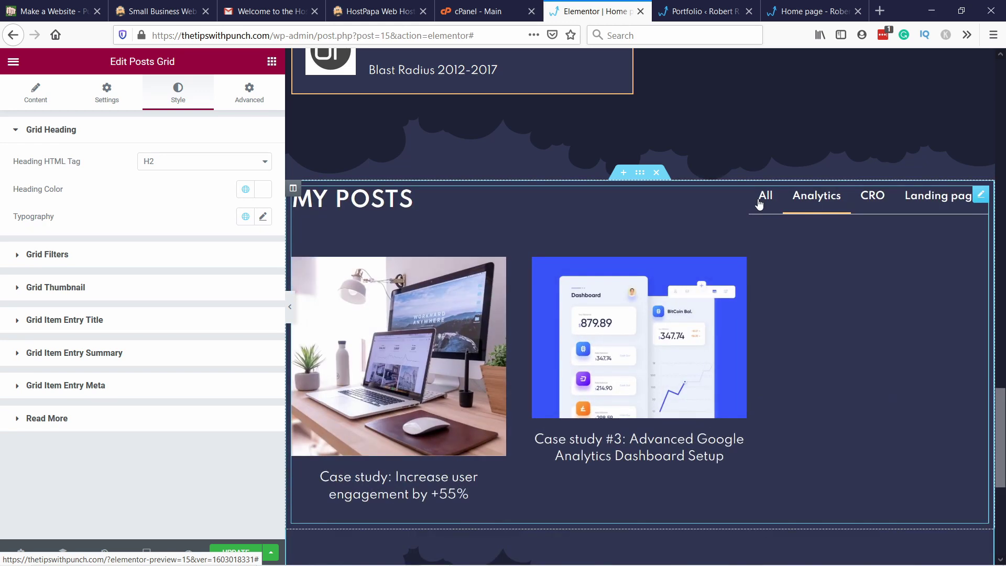
left_click(764, 197)
scroll(505, 265, "down", 3)
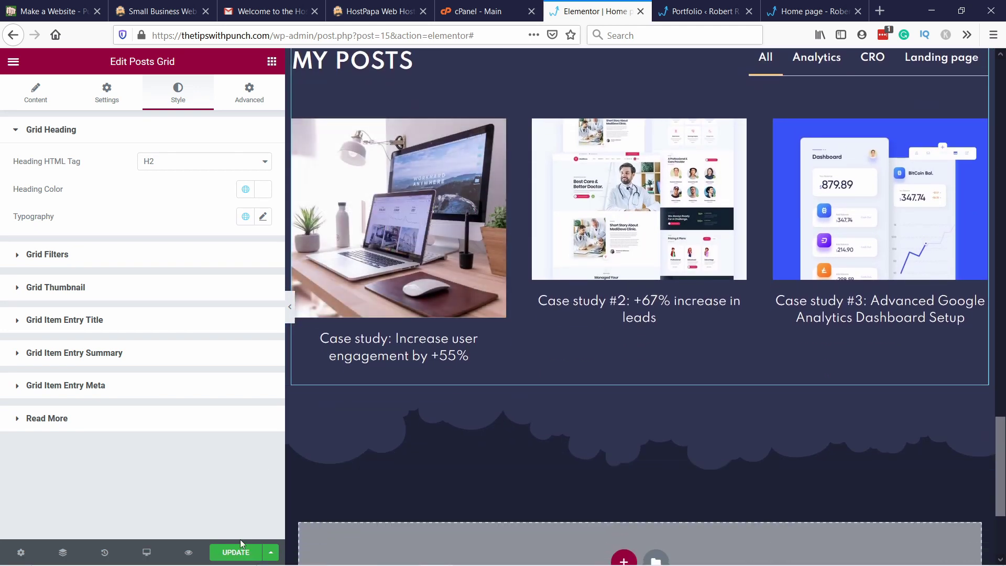
Step: Save the page and enable a Read More link on each post card
left_click(240, 554)
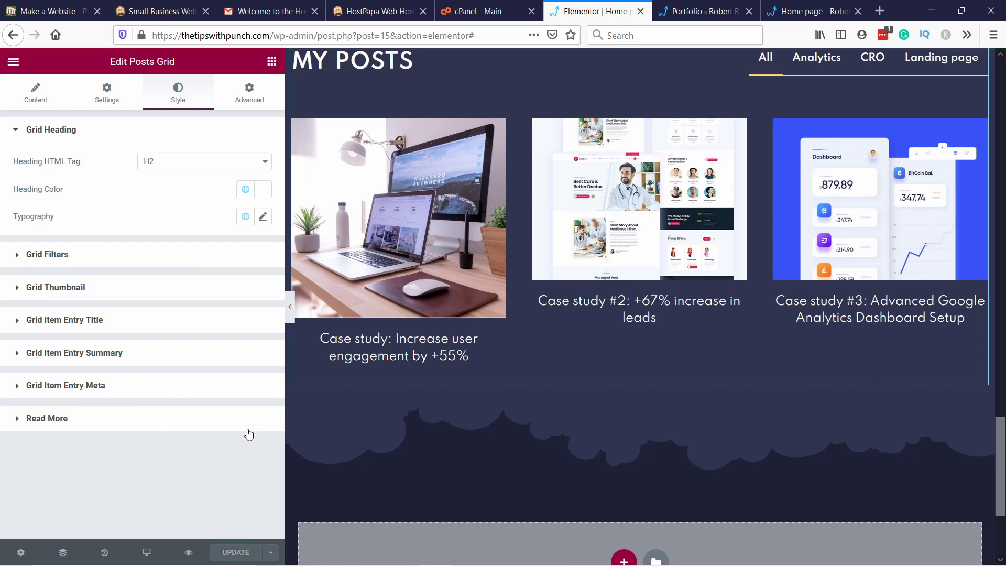
left_click(87, 418)
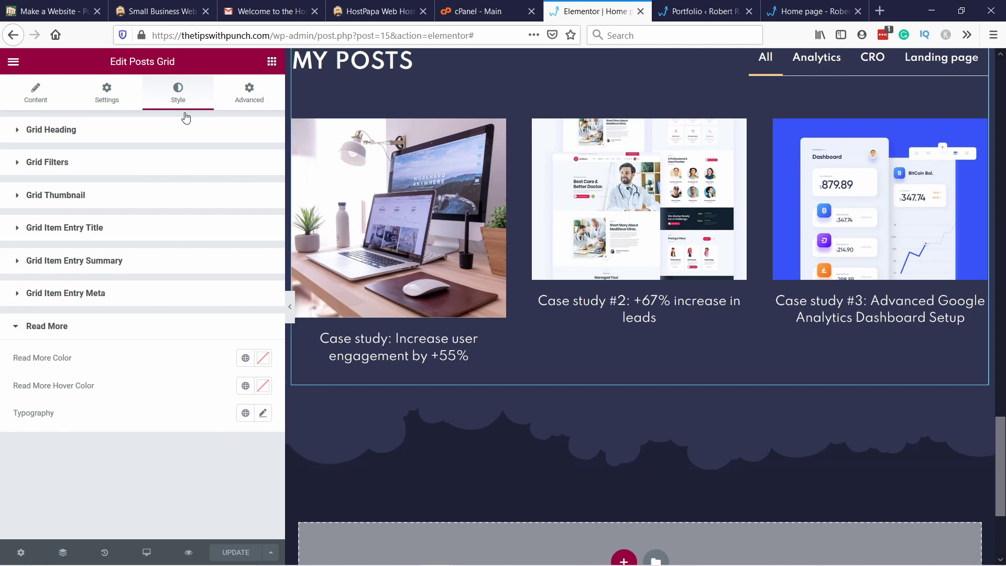
left_click(35, 95)
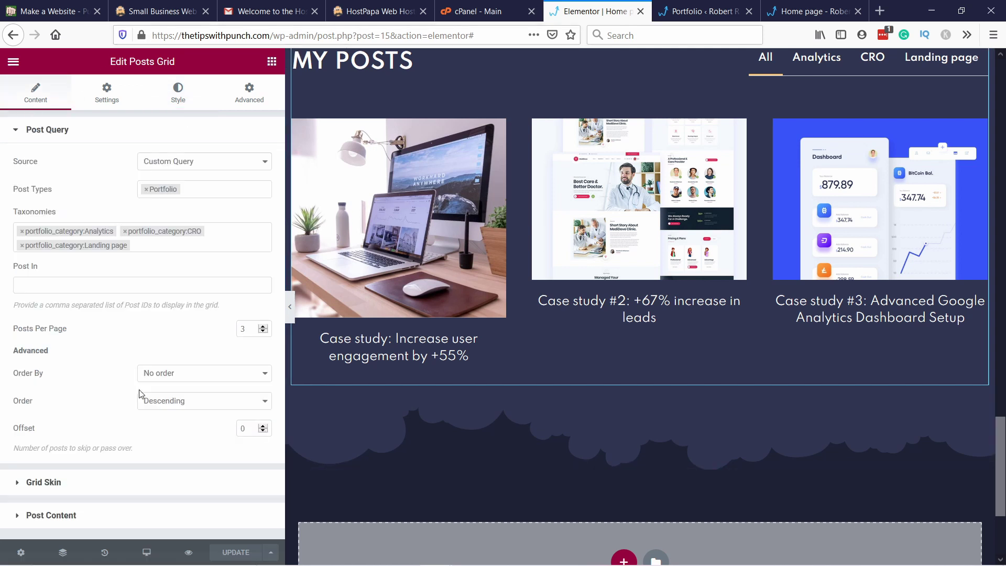
left_click(51, 516)
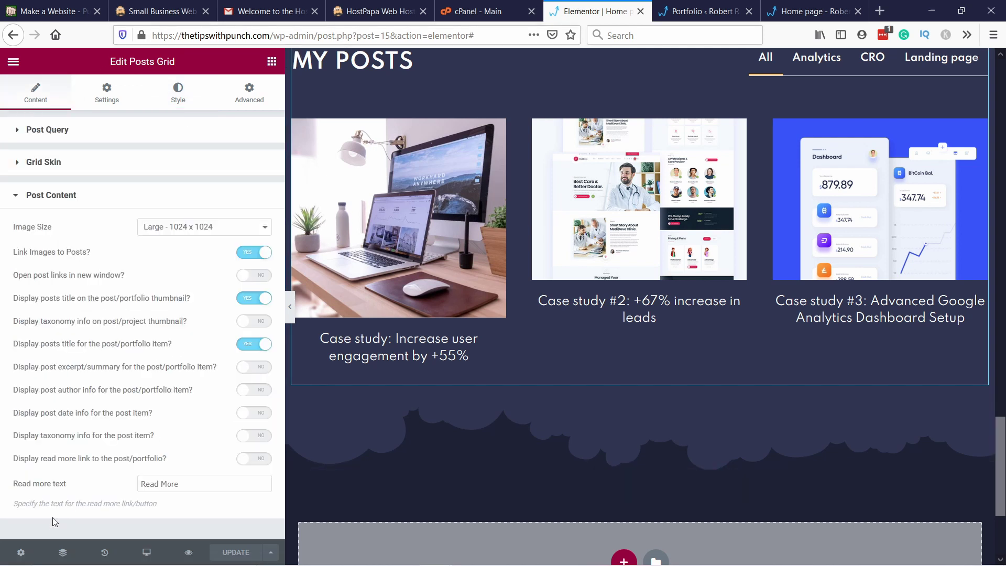
left_click(249, 459)
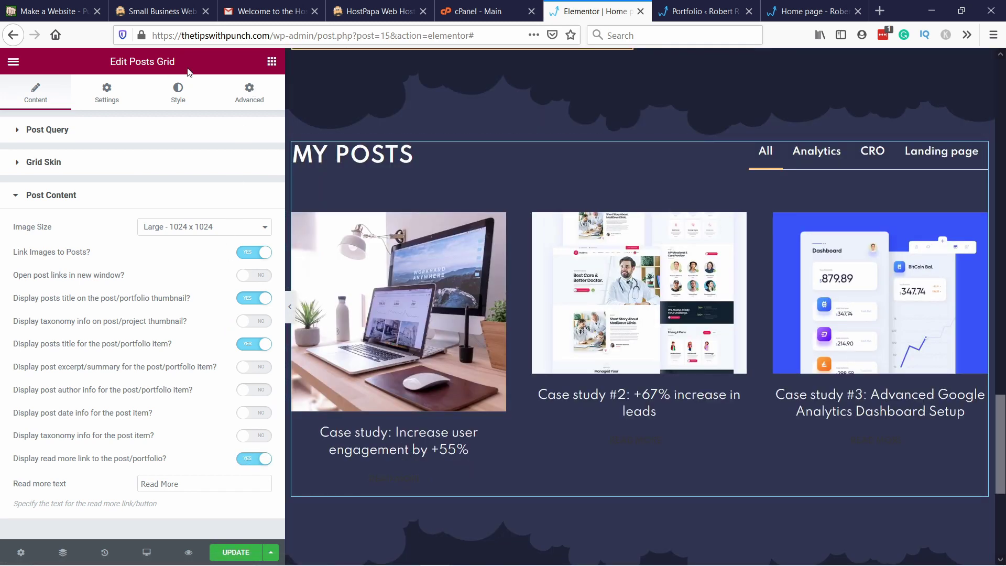
Step: Colour the Read More links with the blue Accent global colour
left_click(183, 103)
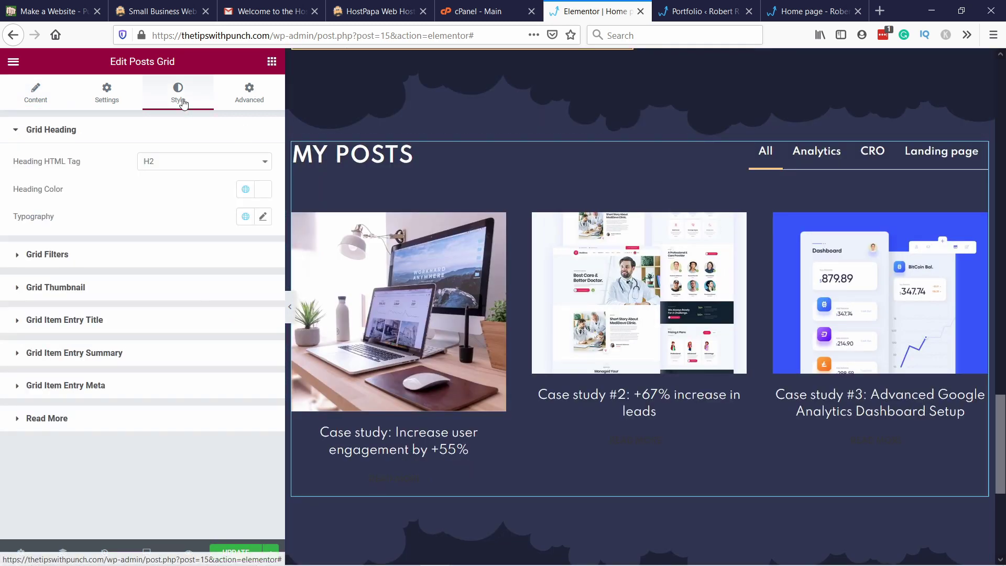
left_click(45, 419)
left_click(245, 358)
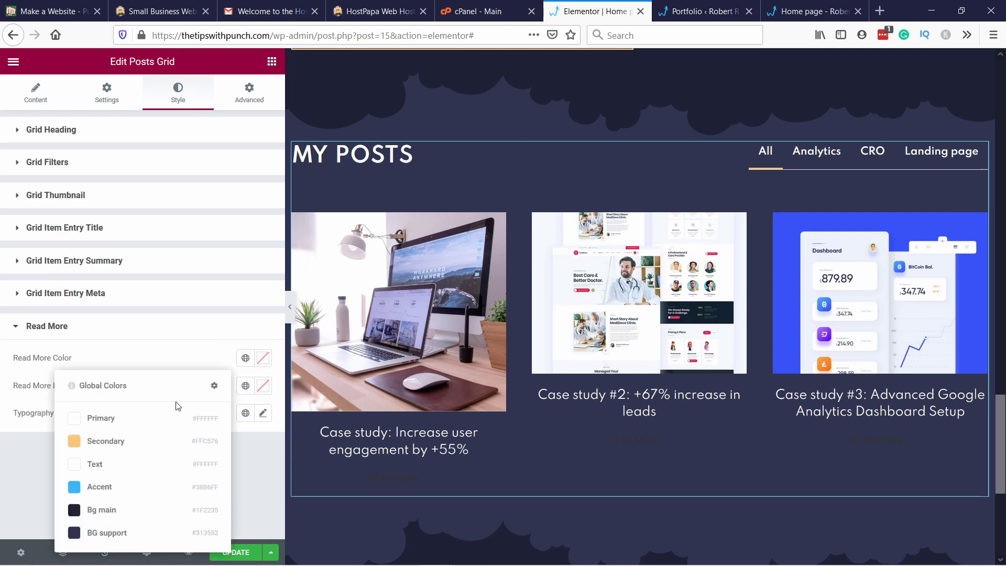
left_click(90, 417)
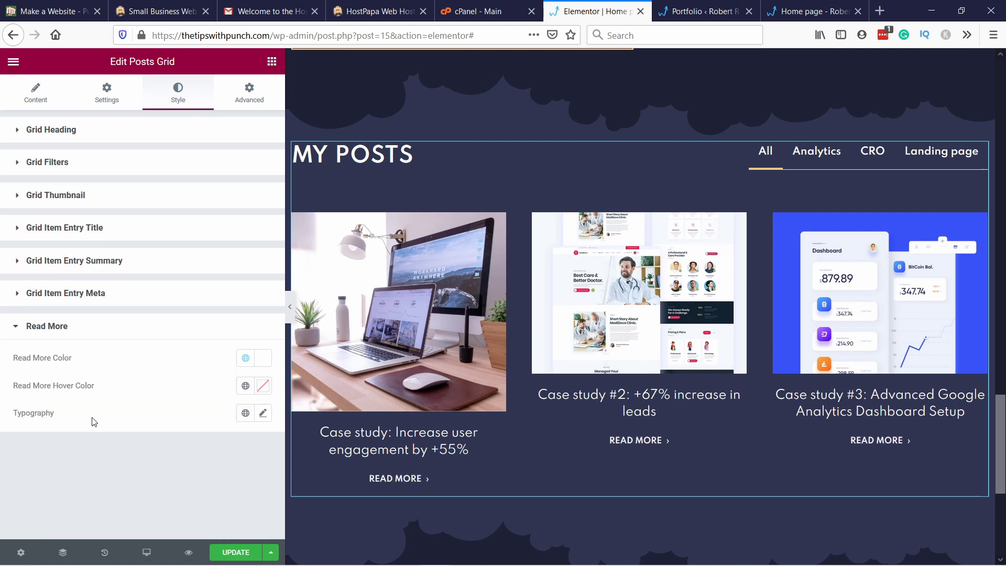
left_click(246, 356)
left_click(105, 490)
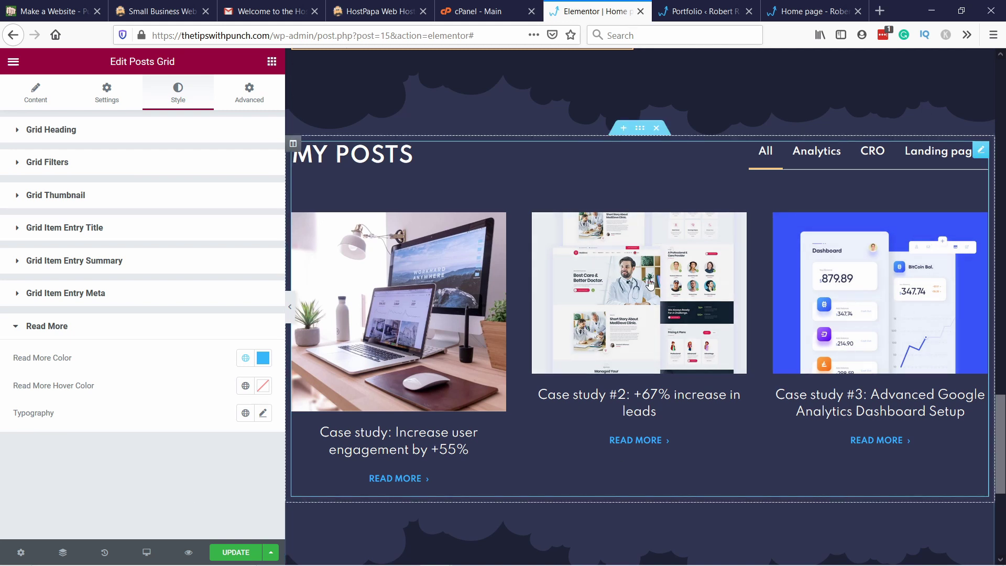
Step: Replace the grid heading 'My Posts' with 'Case stuides'
left_click(129, 93)
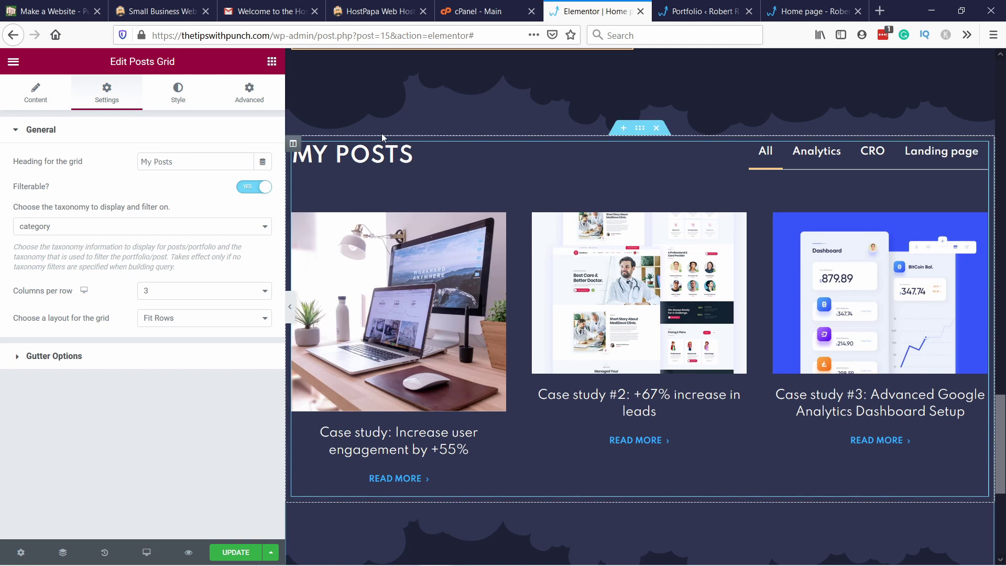
left_click_drag(178, 161, 63, 162)
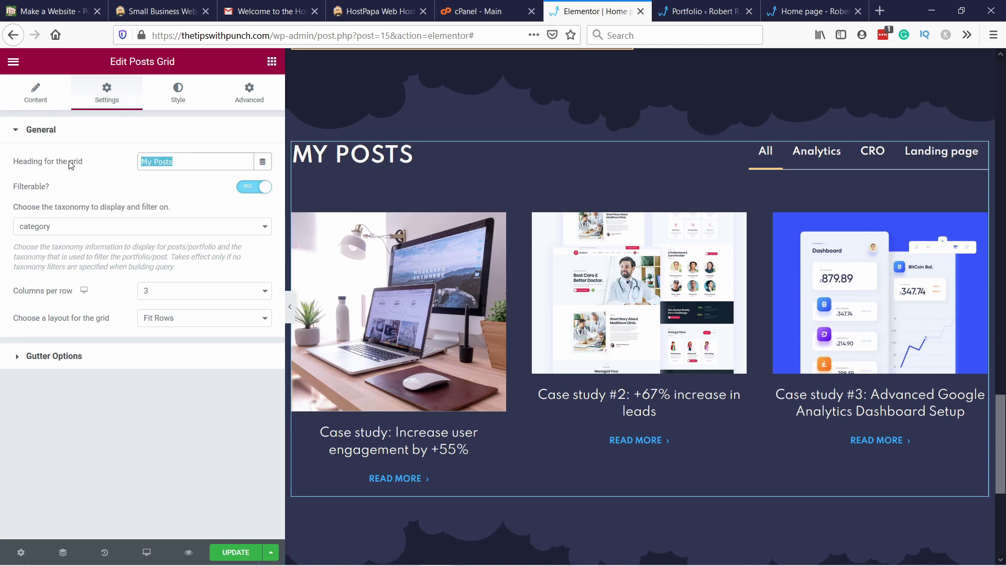
type("Case stuides")
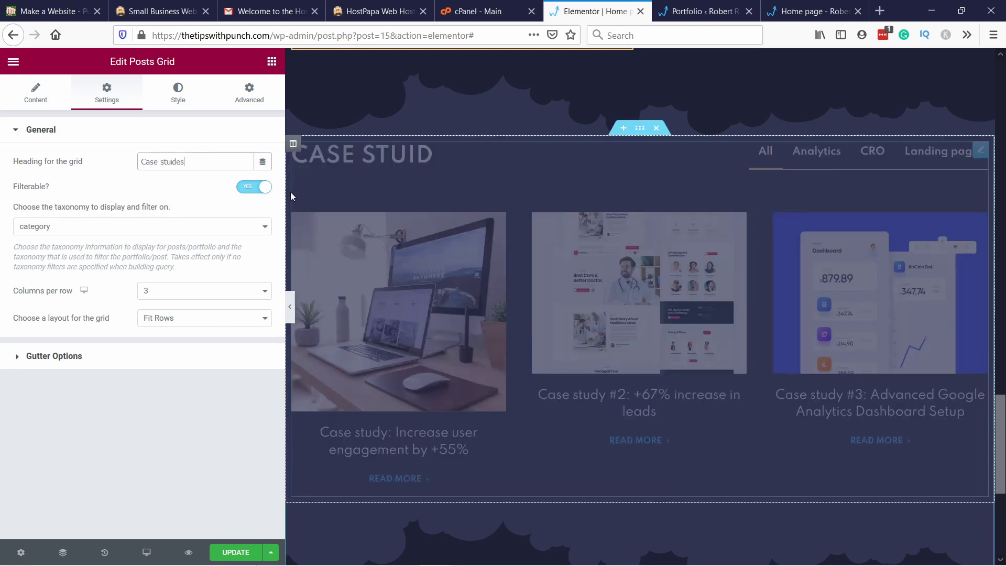
Step: Re-enable Filterable and filter the grid by the portfolio_category taxonomy
left_click(250, 189)
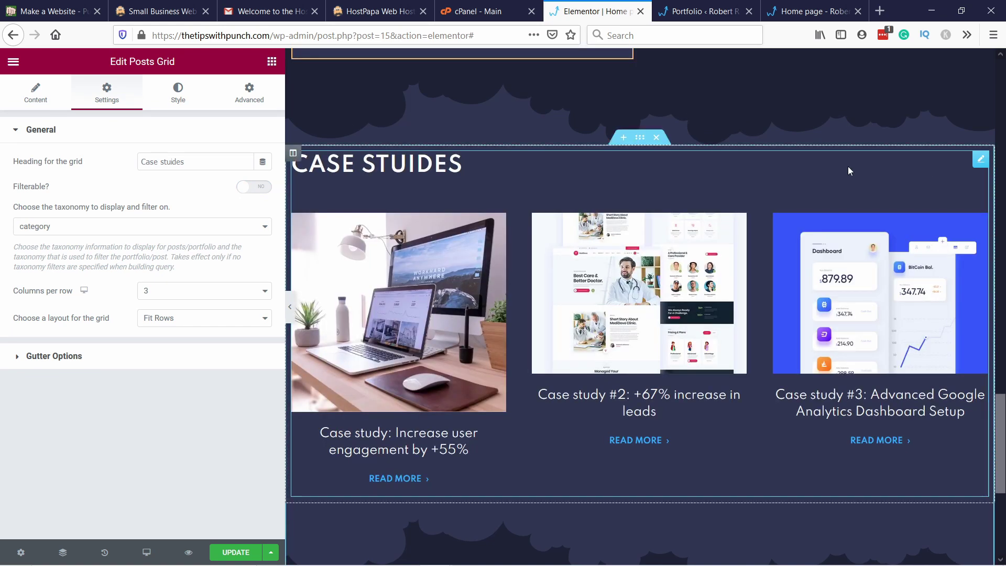
left_click(257, 190)
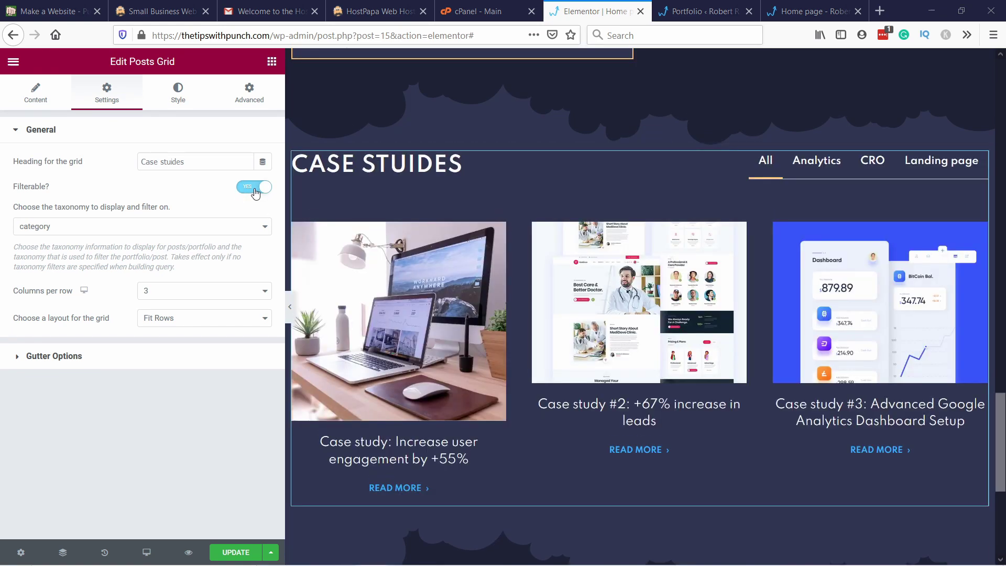
left_click(116, 231)
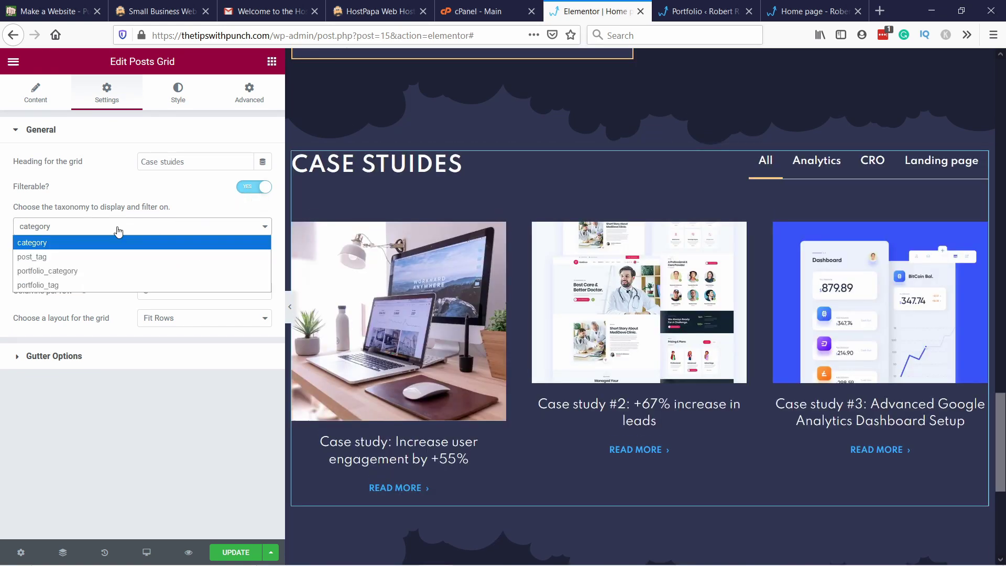
left_click(78, 271)
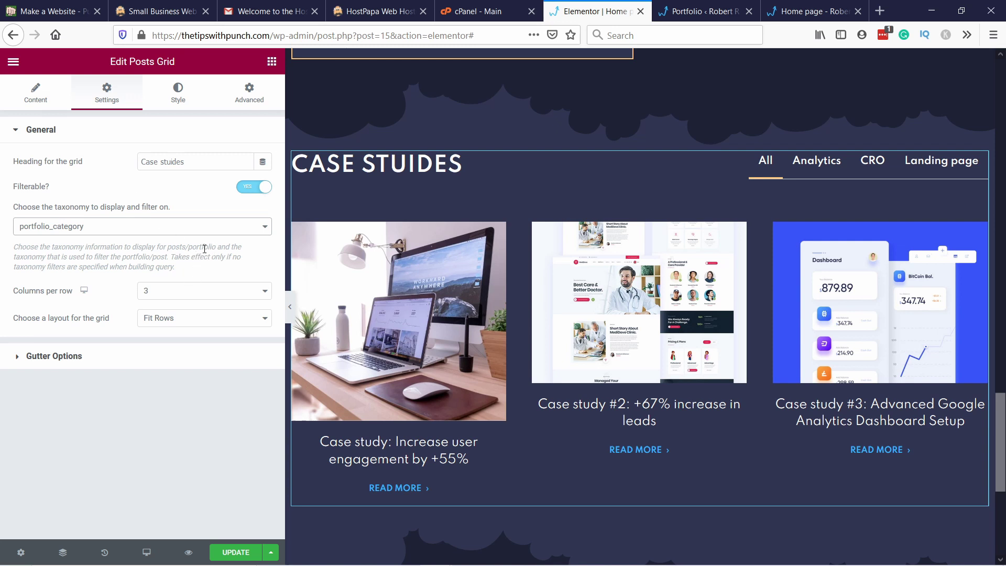
left_click(63, 362)
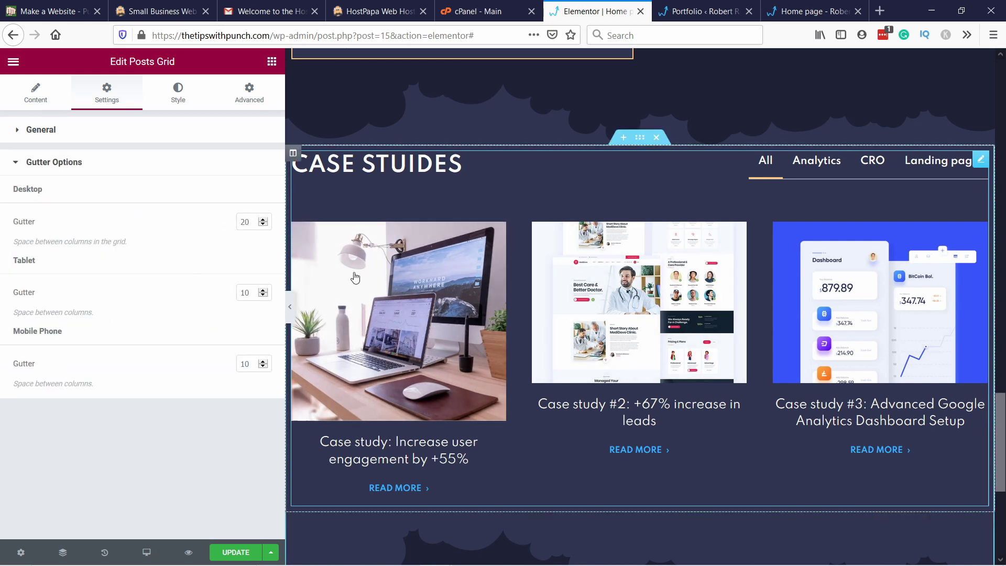
Step: Change the Desktop Gutter between grid columns from 20 to 10
left_click(244, 223)
key("BackSpace")
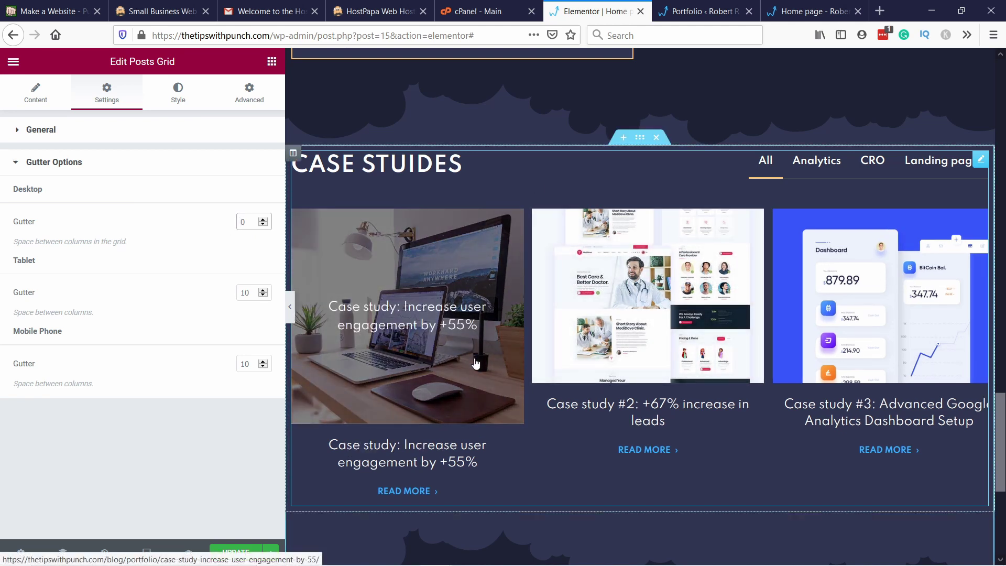
type("5")
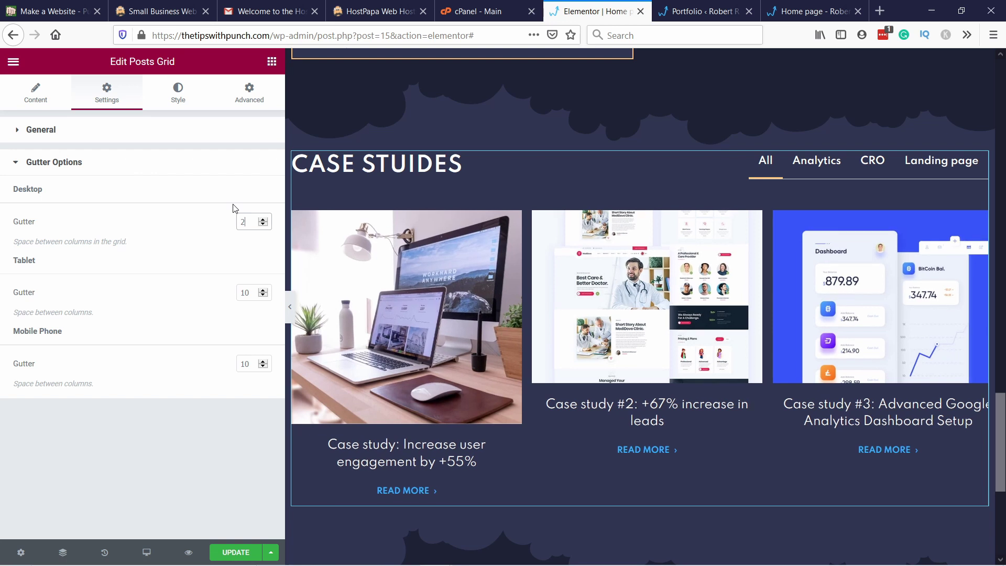
key("BackSpace")
type("10")
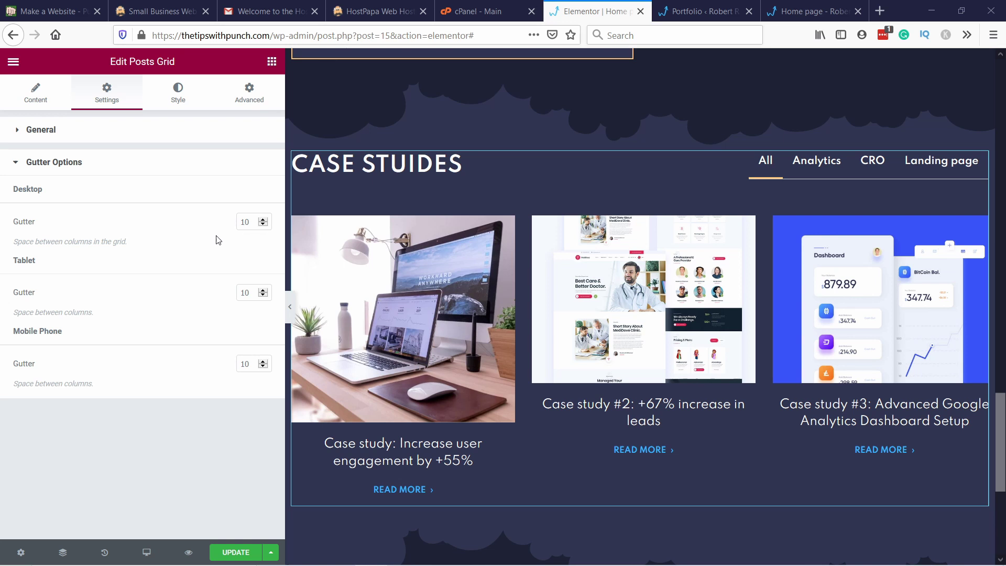
scroll(419, 313, "down", 3)
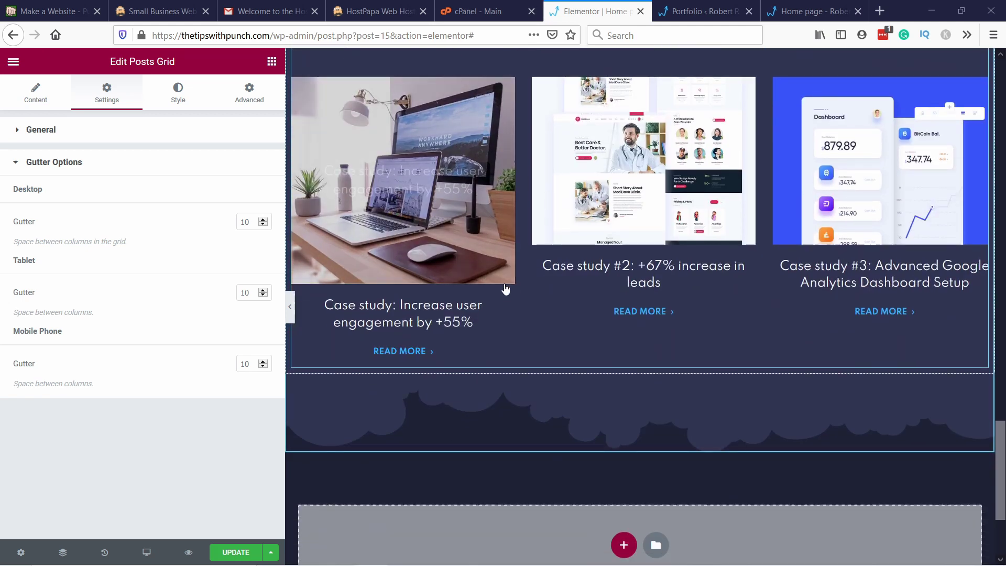
scroll(576, 236, "up", 3)
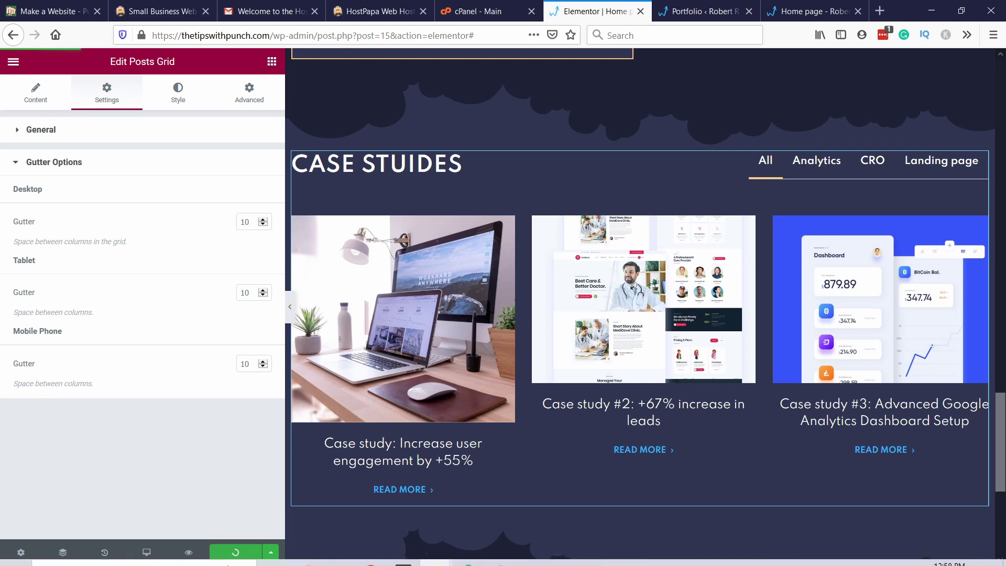
mouse_move(229, 564)
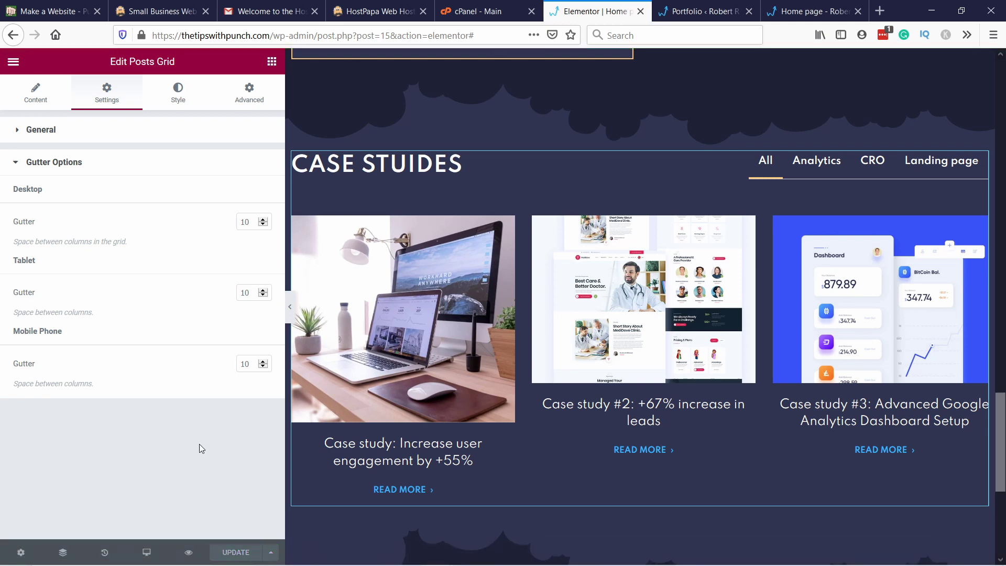
Step: Reload the live home page and scroll down to the Case Studies grid
left_click(812, 11)
left_click(378, 37)
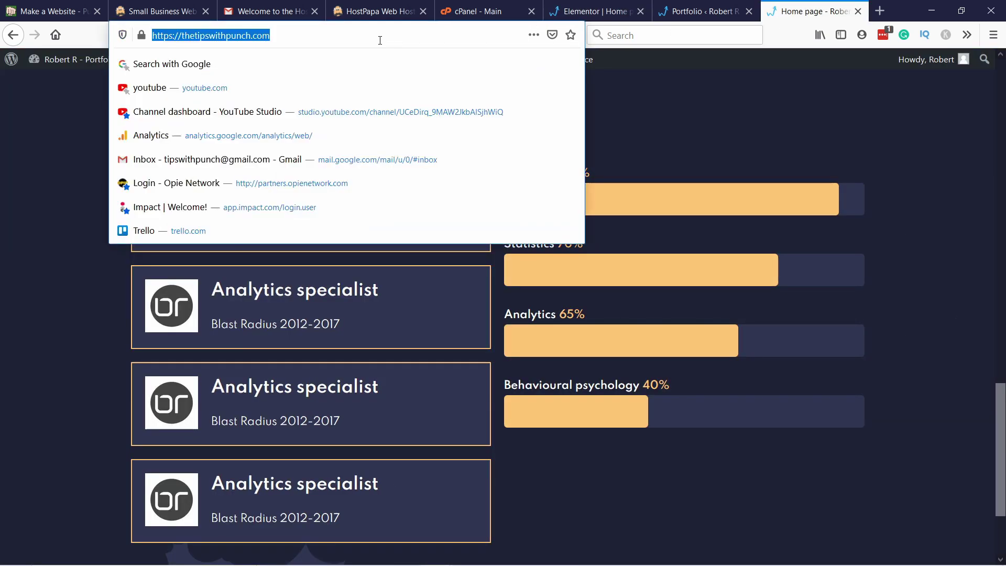
key("Return")
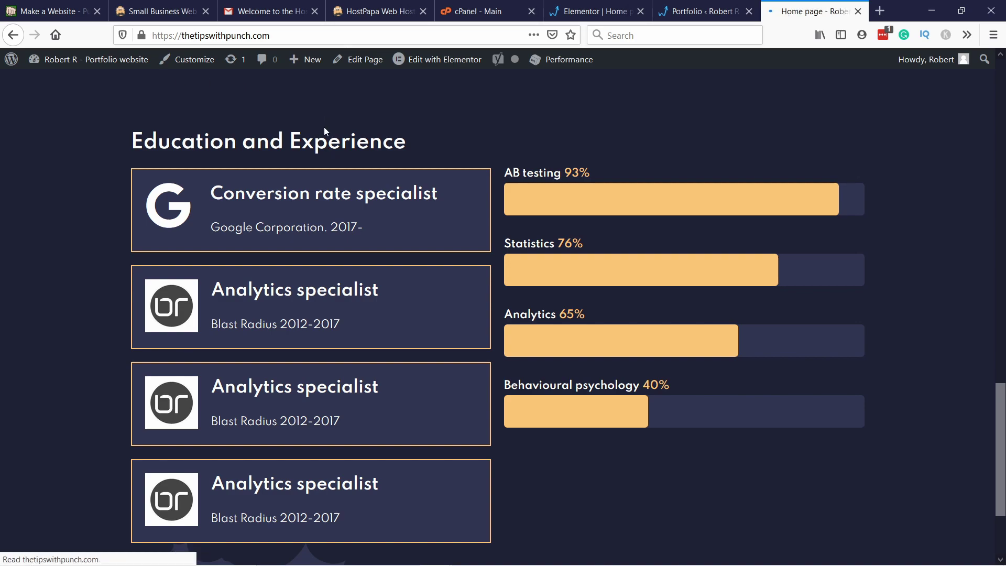
scroll(322, 135, "down", 20)
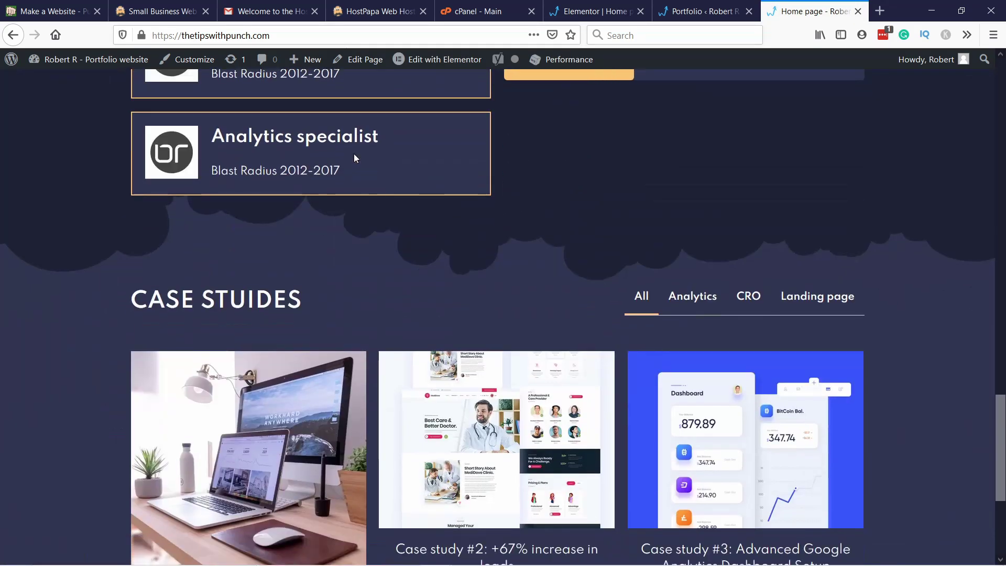
scroll(354, 160, "down", 4)
Step: Try the Analytics, CRO, Landing page and All filters, then open the first case study
left_click(692, 89)
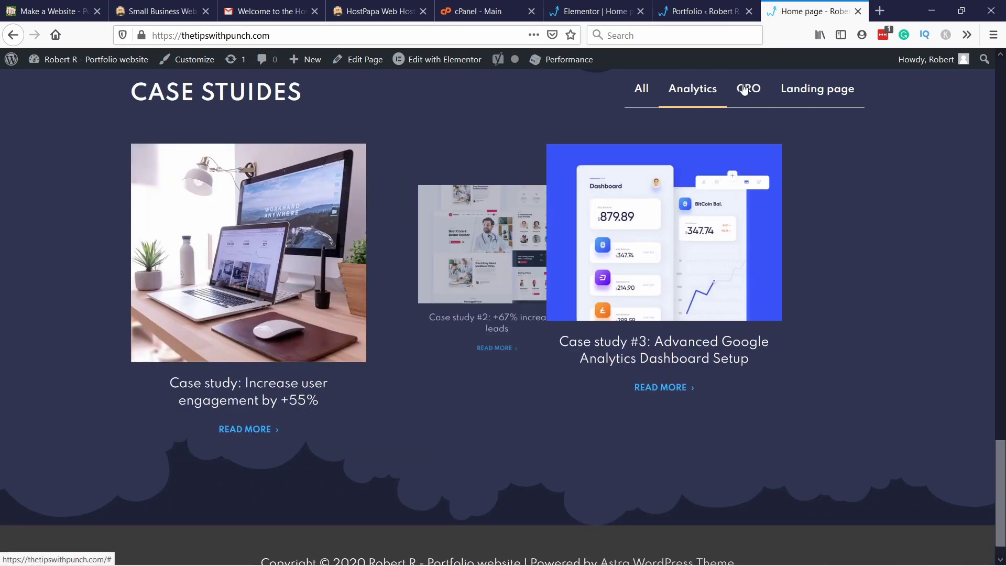
left_click(749, 89)
left_click(825, 93)
left_click(644, 97)
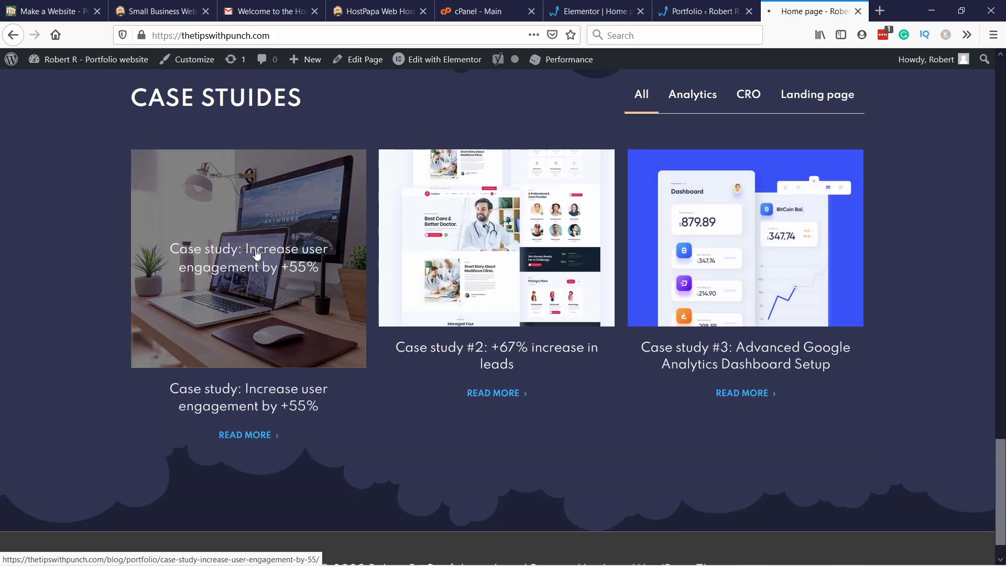
left_click(257, 254)
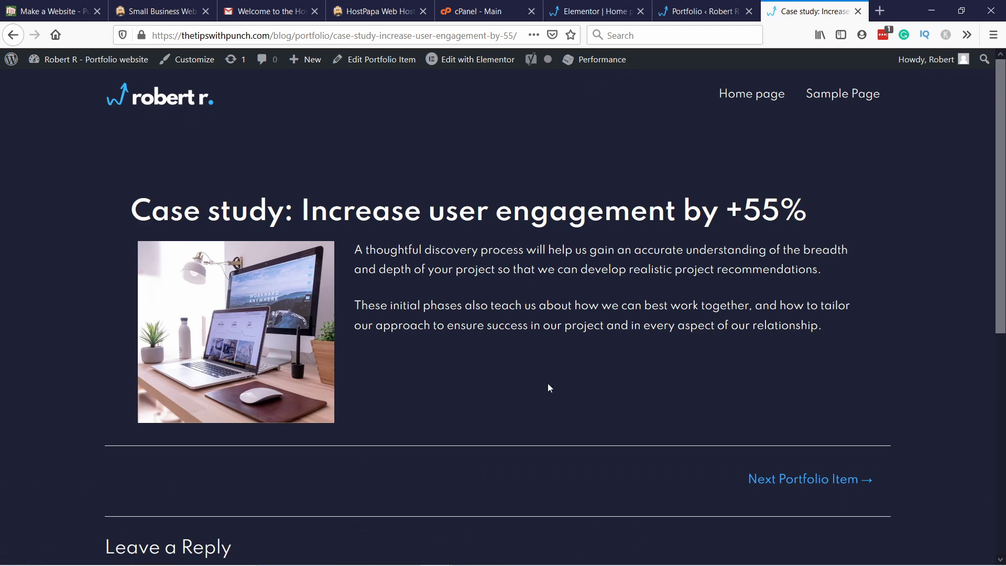
scroll(548, 386, "down", 3)
scroll(527, 159, "up", 4)
scroll(390, 183, "down", 3)
scroll(414, 196, "up", 3)
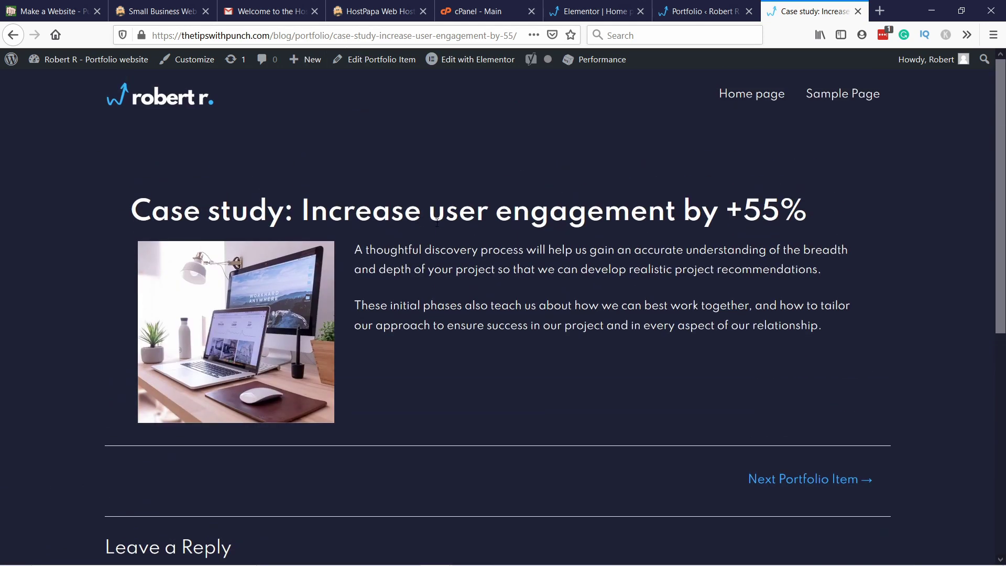